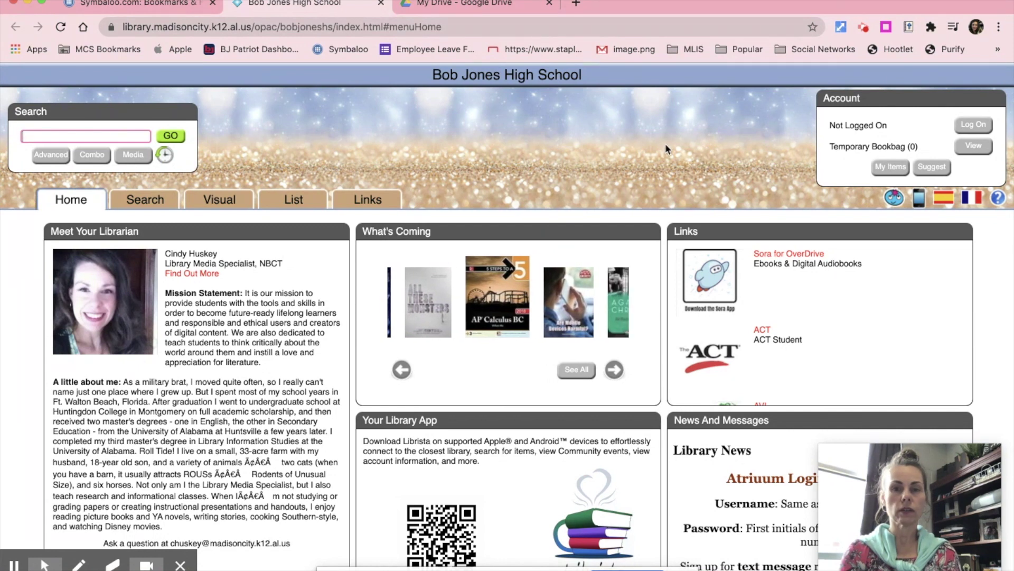
Log on to the library account with the saved credentials and review the reserved items waiting for pick up.
{"action": "left_click", "coordinate": [977, 125]}
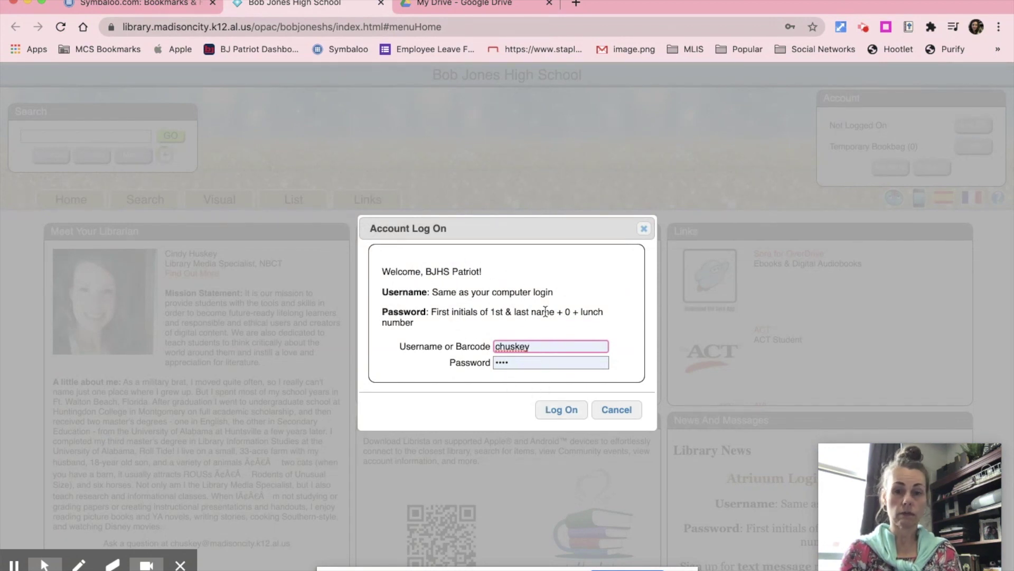
{"action": "left_click", "coordinate": [561, 410]}
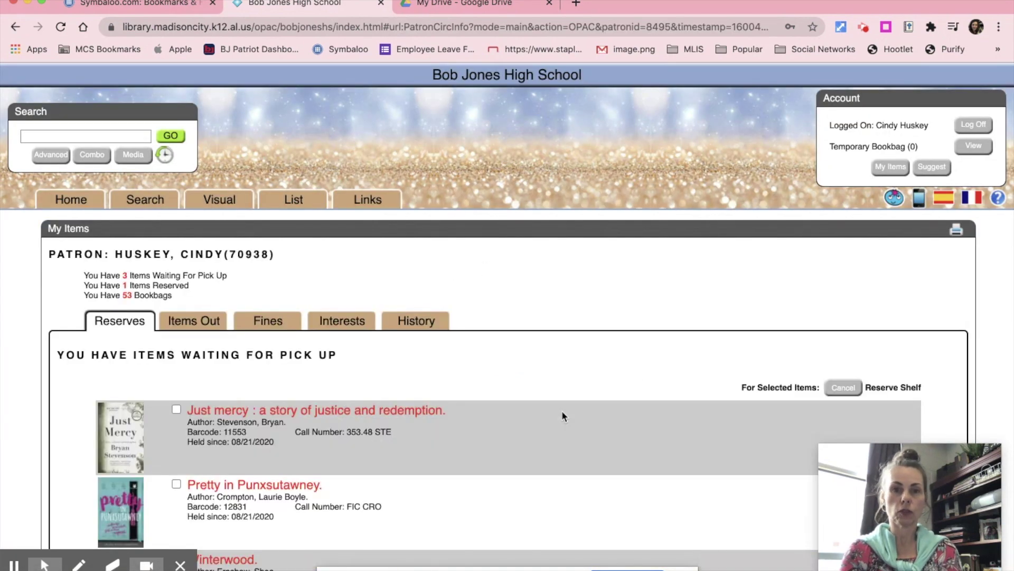
{"action": "scroll", "coordinate": [499, 305], "scroll_direction": "down", "scroll_amount": 4}
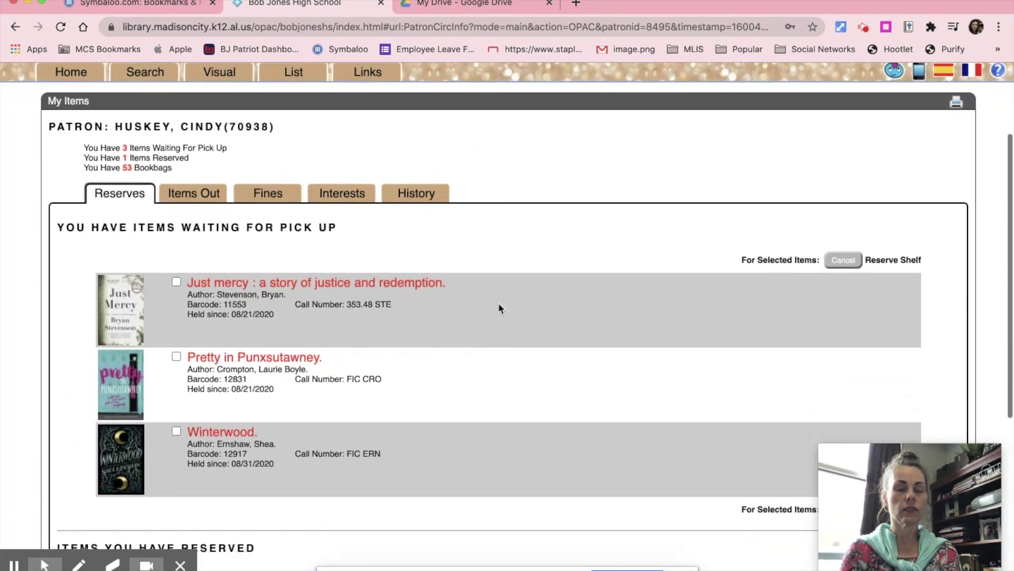
{"action": "scroll", "coordinate": [499, 304], "scroll_direction": "up", "scroll_amount": 2}
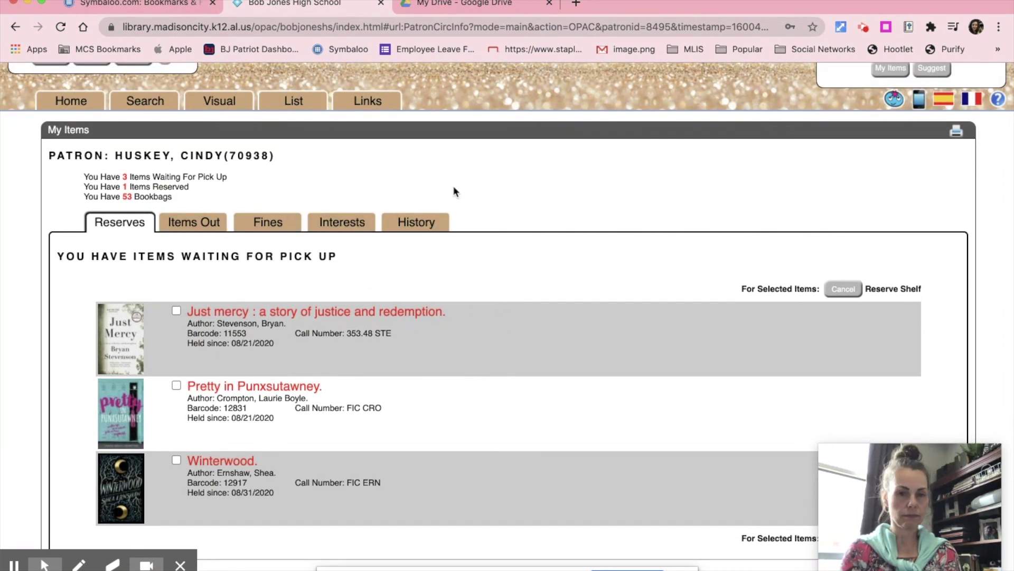
{"action": "scroll", "coordinate": [501, 190], "scroll_direction": "up", "scroll_amount": 1}
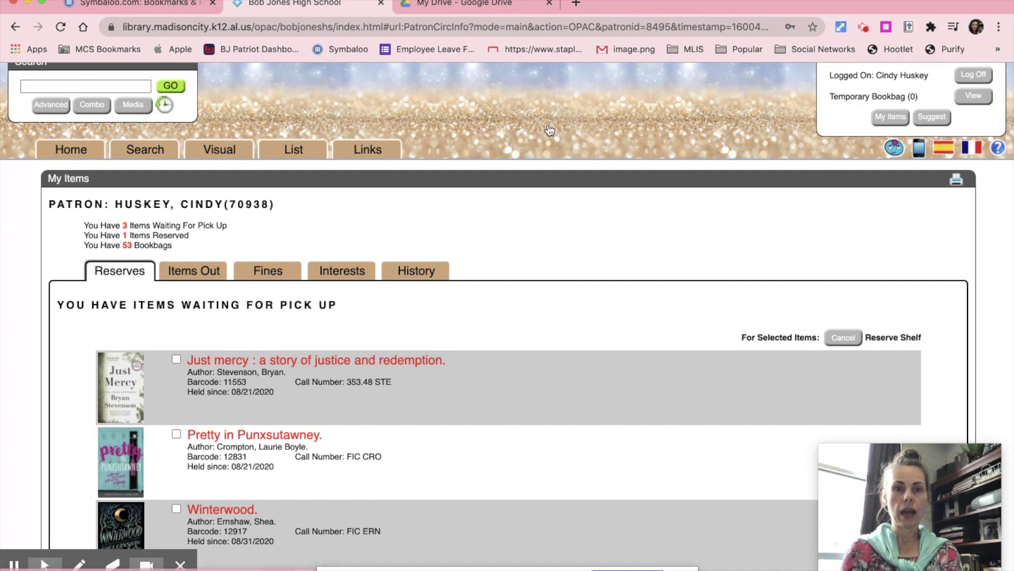
{"action": "scroll", "coordinate": [553, 124], "scroll_direction": "up", "scroll_amount": 1}
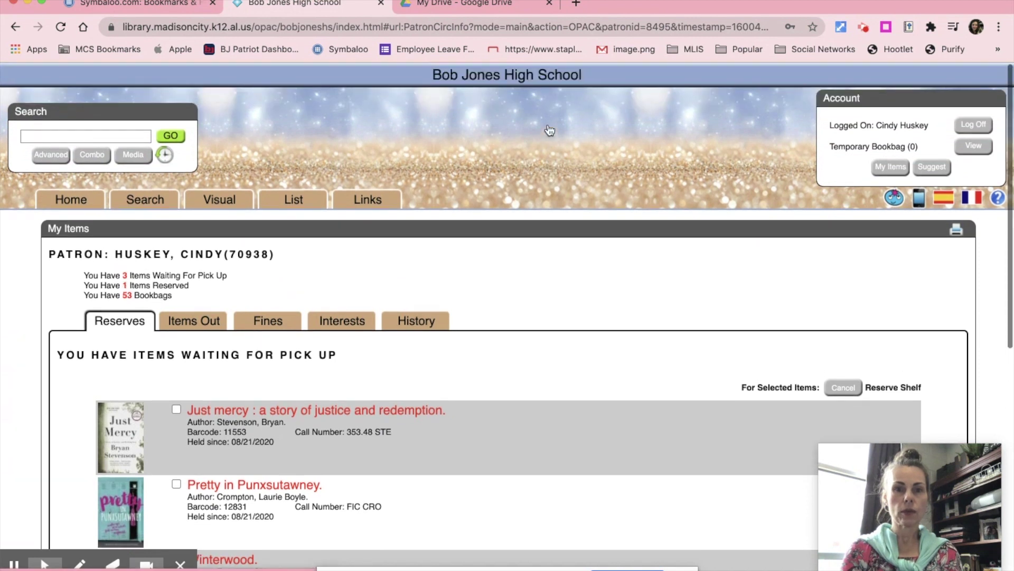
Open the "AP English 11 - Just Mercy" book list and look through its first titles.
{"action": "left_click", "coordinate": [292, 203]}
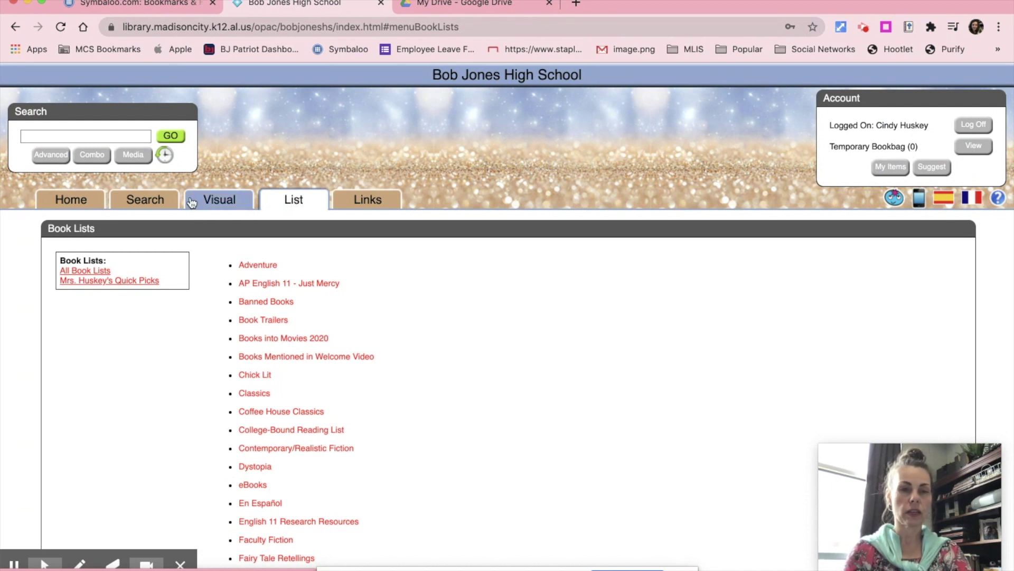
{"action": "left_click", "coordinate": [295, 284]}
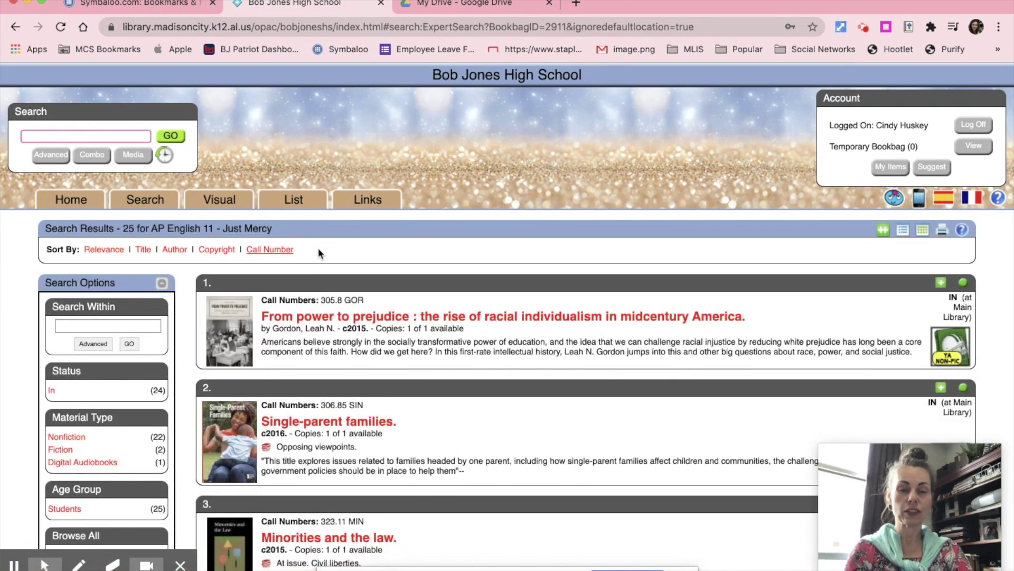
{"action": "scroll", "coordinate": [318, 248], "scroll_direction": "down", "scroll_amount": 5}
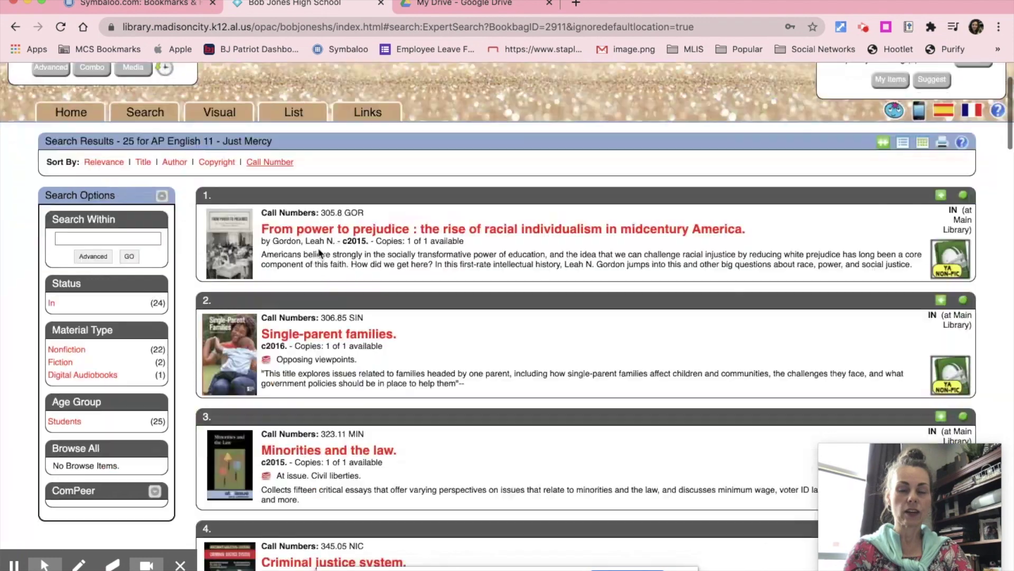
{"action": "scroll", "coordinate": [318, 248], "scroll_direction": "up", "scroll_amount": 2}
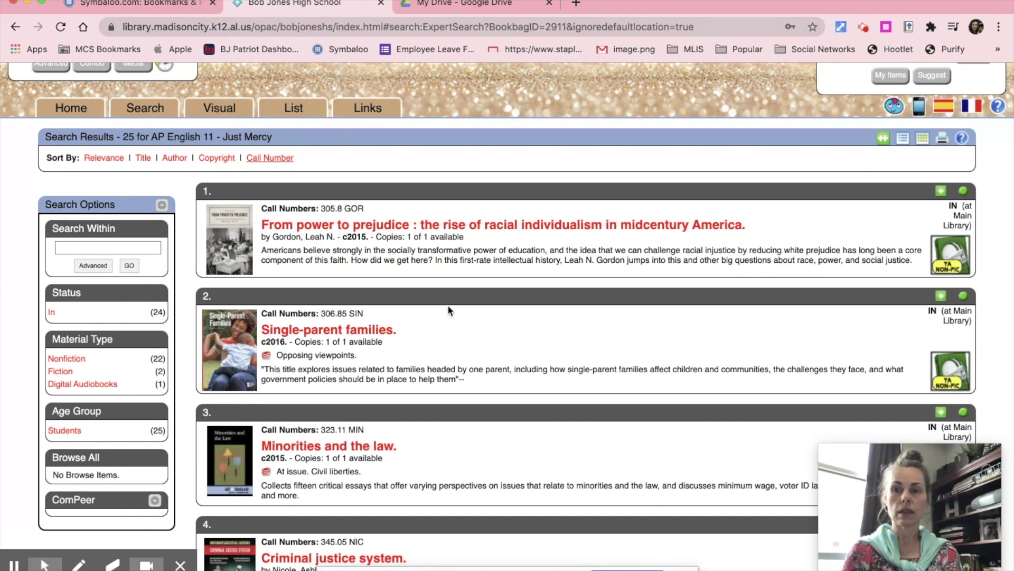
{"action": "scroll", "coordinate": [555, 308], "scroll_direction": "down", "scroll_amount": 2}
{"action": "scroll", "coordinate": [553, 308], "scroll_direction": "up", "scroll_amount": 1}
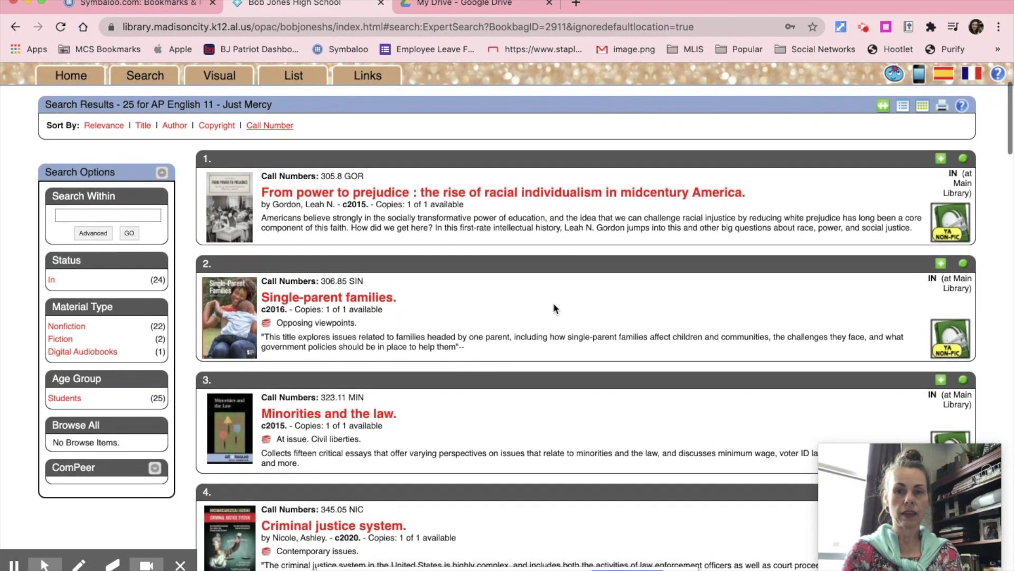
{"action": "scroll", "coordinate": [521, 368], "scroll_direction": "down", "scroll_amount": 3}
{"action": "scroll", "coordinate": [520, 370], "scroll_direction": "down", "scroll_amount": 6}
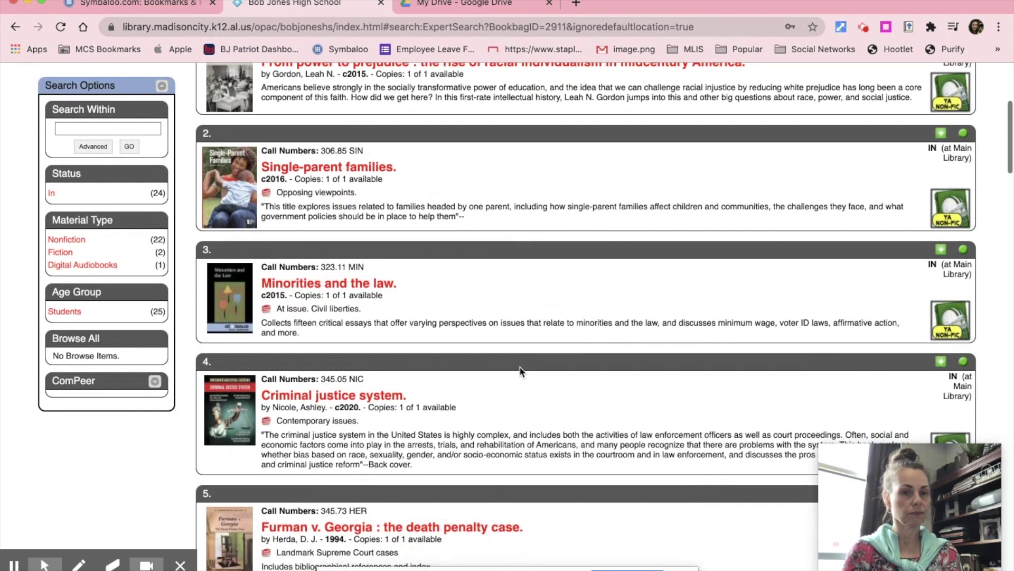
{"action": "scroll", "coordinate": [521, 370], "scroll_direction": "up", "scroll_amount": 7}
{"action": "scroll", "coordinate": [520, 372], "scroll_direction": "up", "scroll_amount": 1}
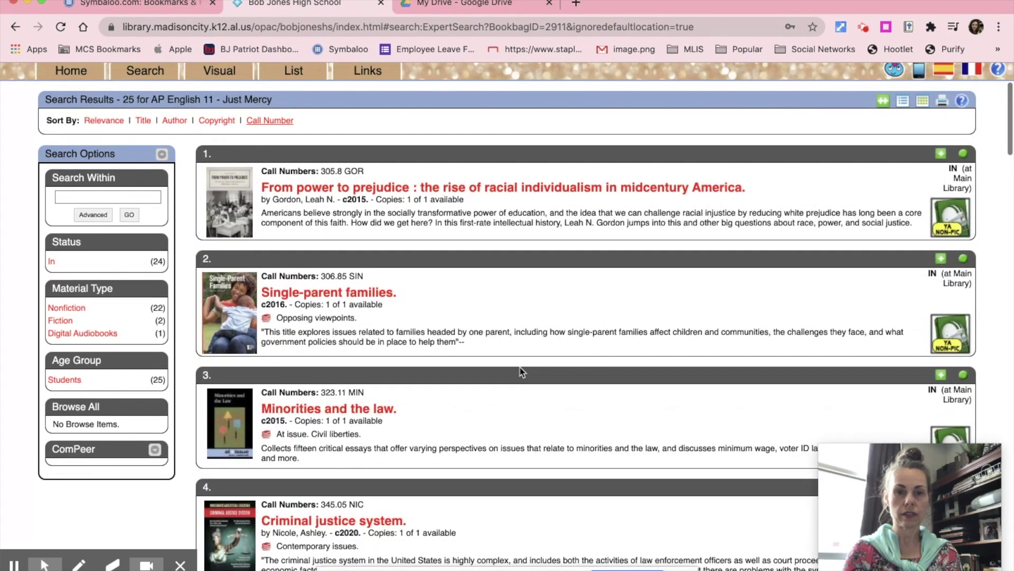
{"action": "scroll", "coordinate": [496, 292], "scroll_direction": "down", "scroll_amount": 4}
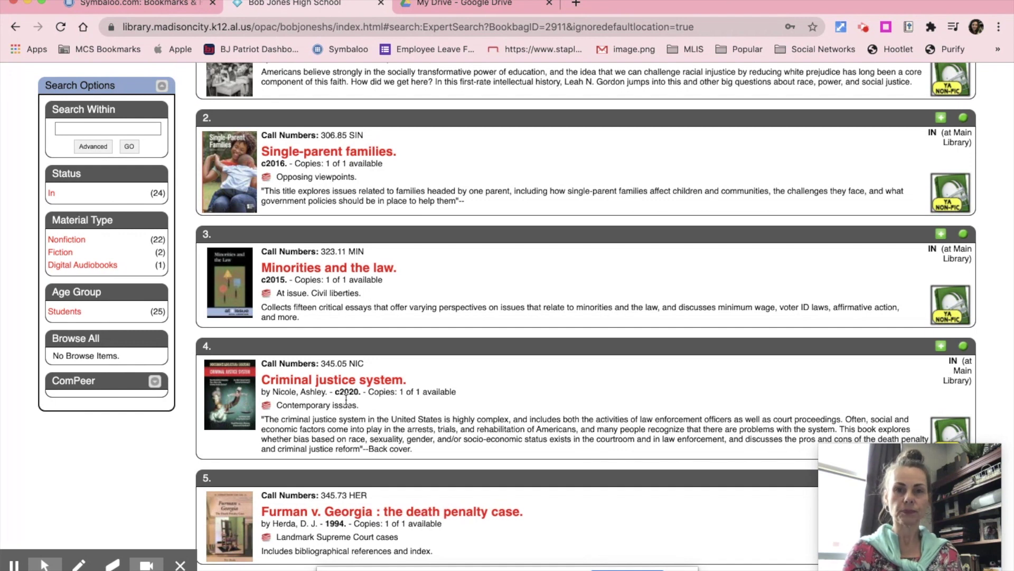
Place a quick reserve on the book "Minorities and the law" from its full details, and close the details.
{"action": "left_click", "coordinate": [325, 269]}
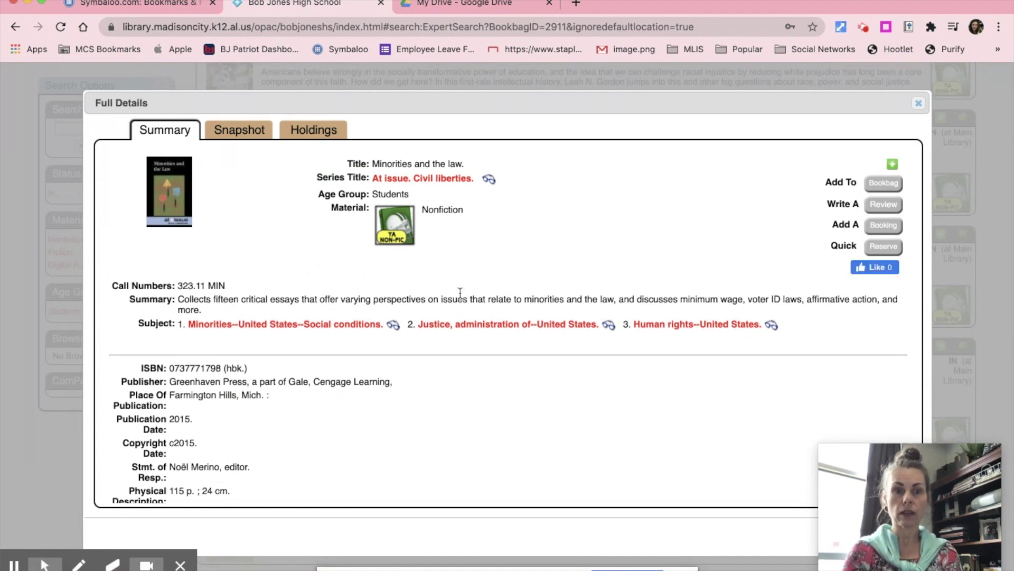
{"action": "scroll", "coordinate": [402, 283], "scroll_direction": "down", "scroll_amount": 1}
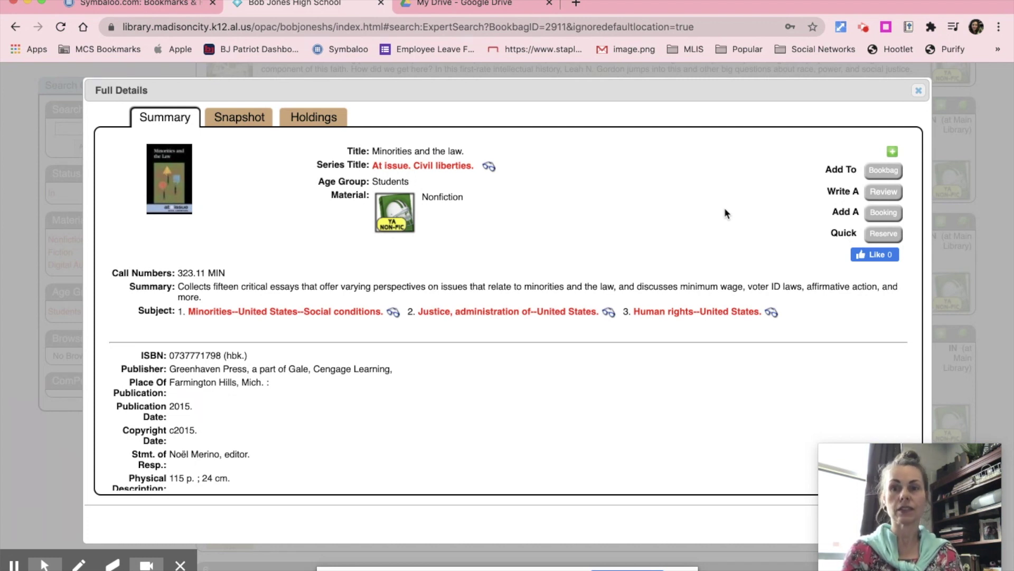
{"action": "left_click", "coordinate": [883, 233]}
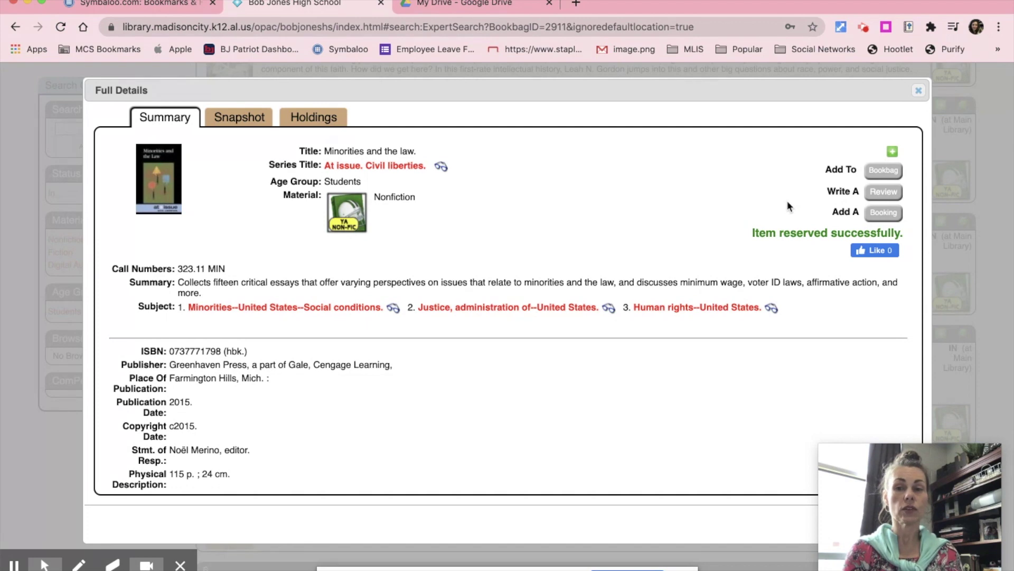
{"action": "left_click", "coordinate": [920, 90]}
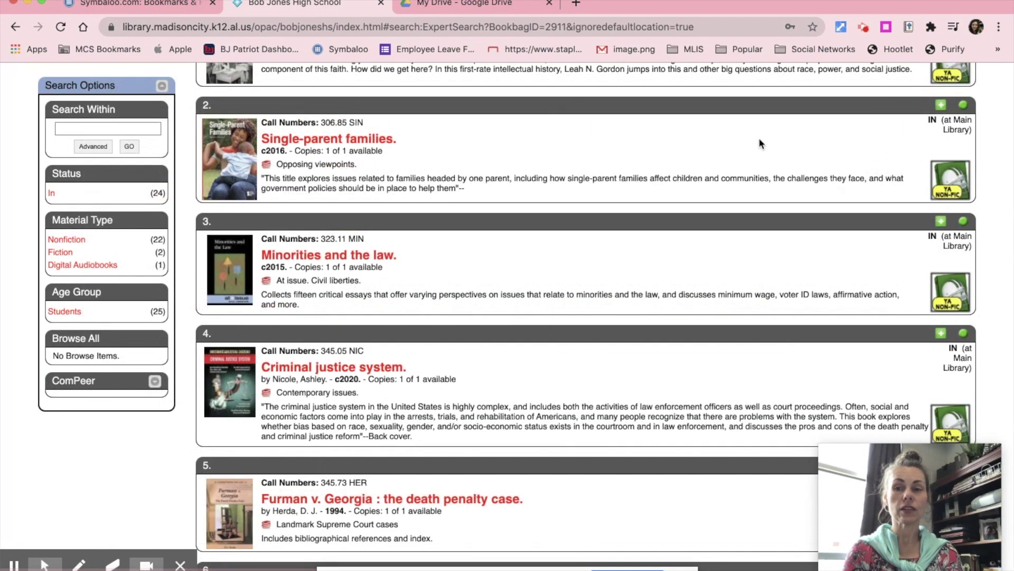
Try to reserve the book "Mandatory minimum sentences" from its full details, and return to the book list.
{"action": "scroll", "coordinate": [754, 209], "scroll_direction": "down", "scroll_amount": 3}
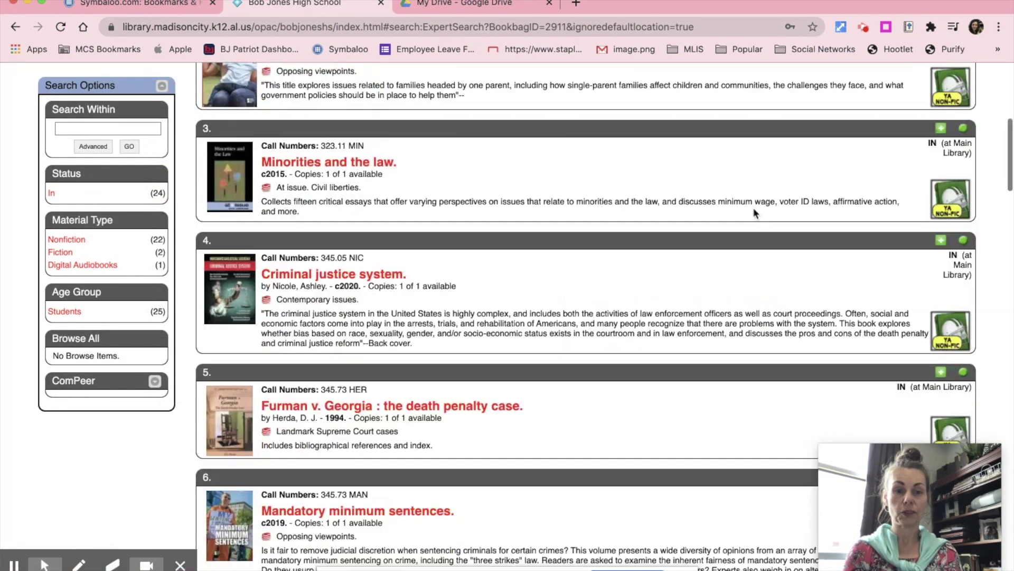
{"action": "scroll", "coordinate": [753, 208], "scroll_direction": "down", "scroll_amount": 6}
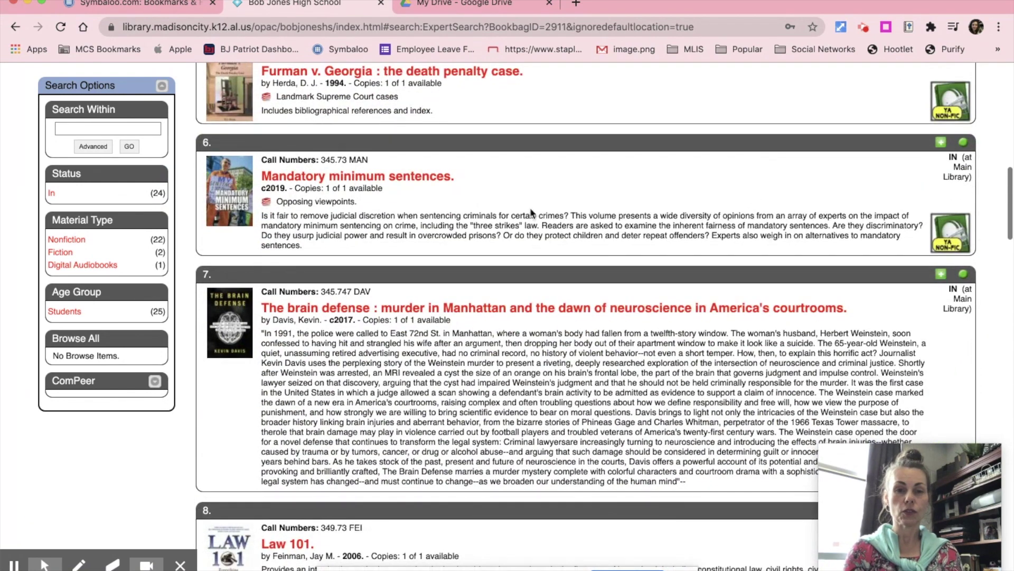
{"action": "left_click", "coordinate": [406, 179]}
{"action": "scroll", "coordinate": [522, 213], "scroll_direction": "down", "scroll_amount": 3}
{"action": "scroll", "coordinate": [521, 213], "scroll_direction": "up", "scroll_amount": 2}
{"action": "scroll", "coordinate": [522, 214], "scroll_direction": "up", "scroll_amount": 1}
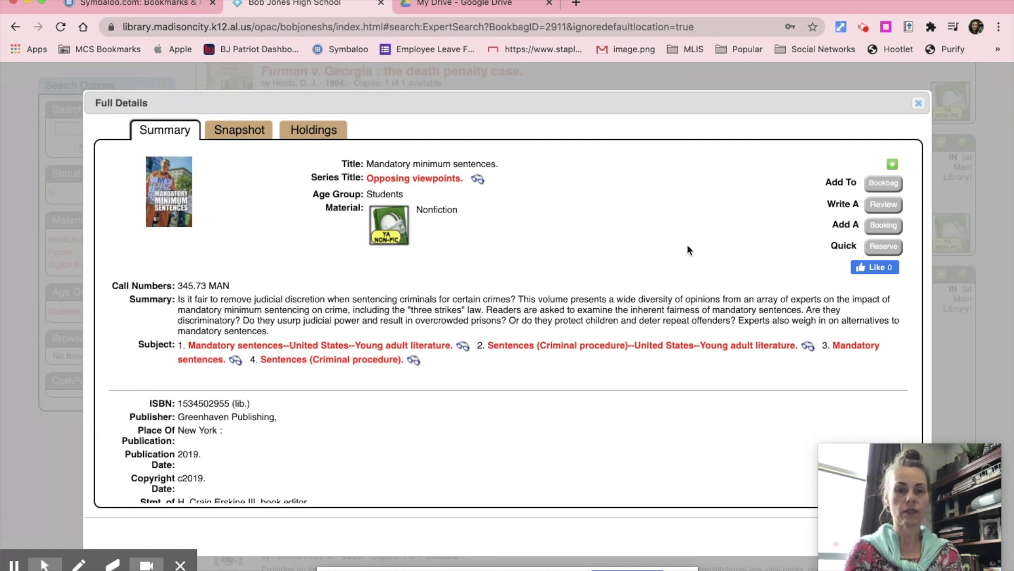
{"action": "scroll", "coordinate": [687, 243], "scroll_direction": "down", "scroll_amount": 3}
{"action": "left_click", "coordinate": [885, 183]}
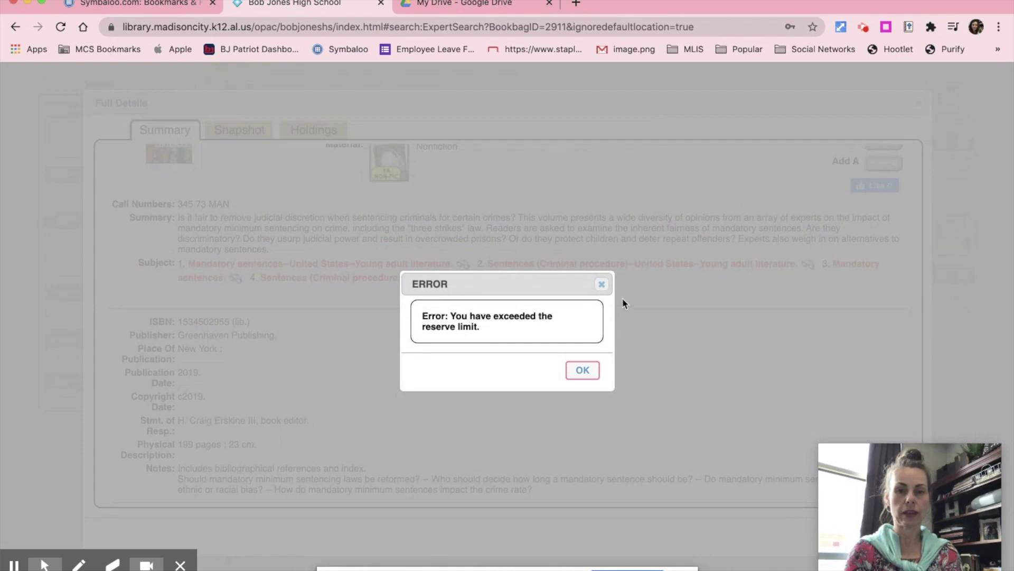
{"action": "left_click", "coordinate": [583, 370]}
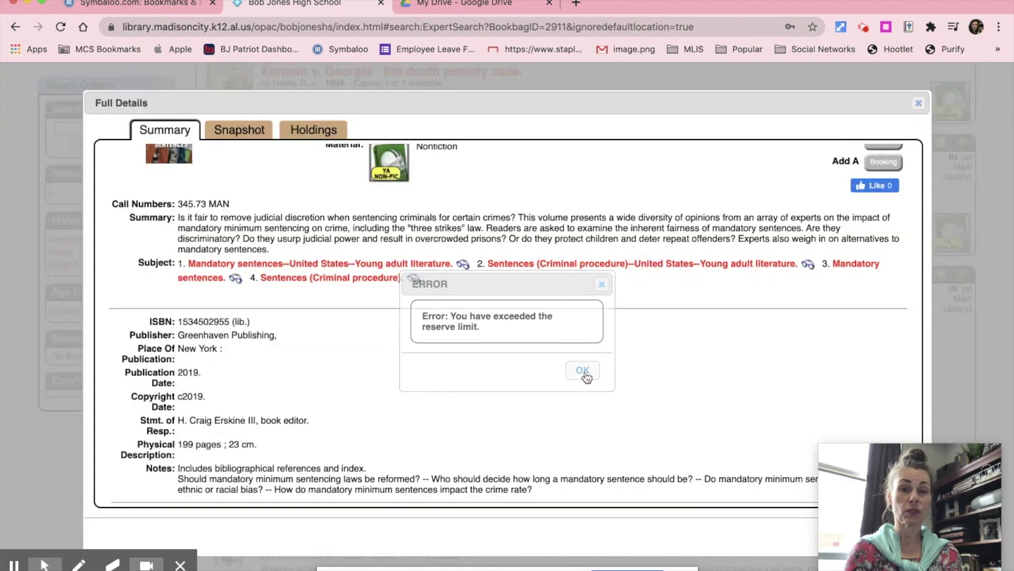
{"action": "left_click", "coordinate": [918, 104]}
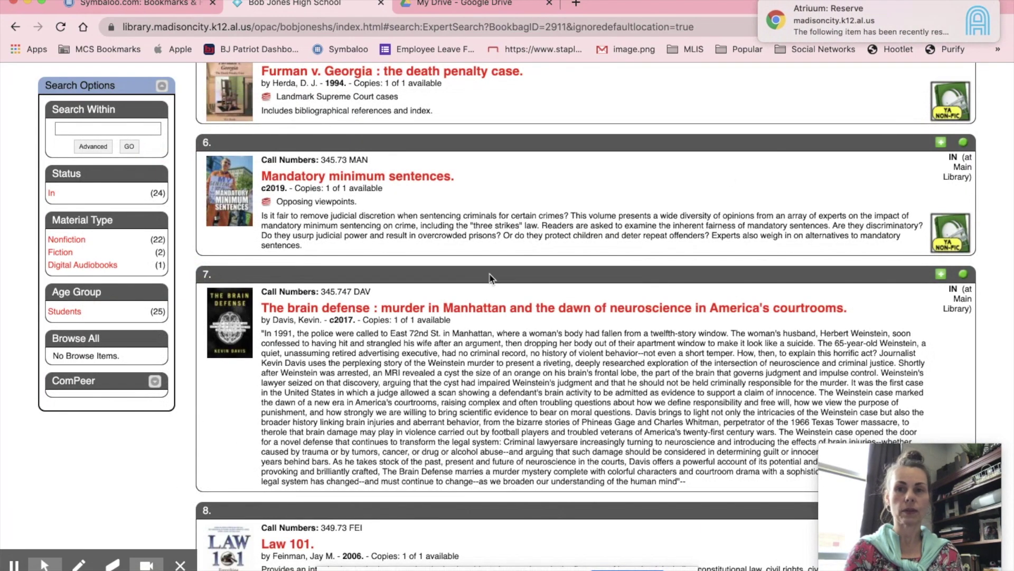
{"action": "left_click", "coordinate": [861, 26]}
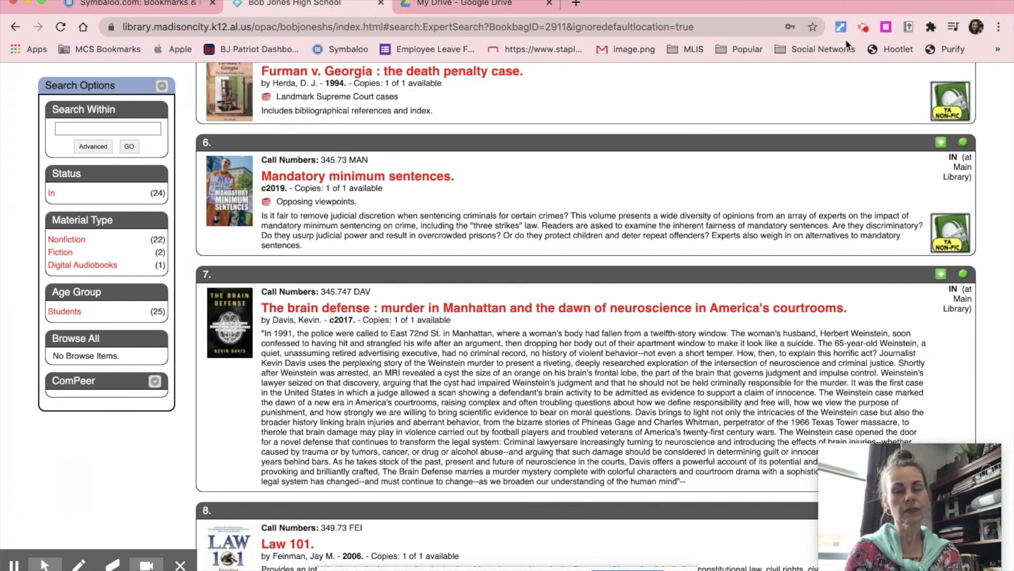
Switch to the Symbaloo BJHS LMC webmix and close the library catalog page.
{"action": "scroll", "coordinate": [425, 312], "scroll_direction": "up", "scroll_amount": 7}
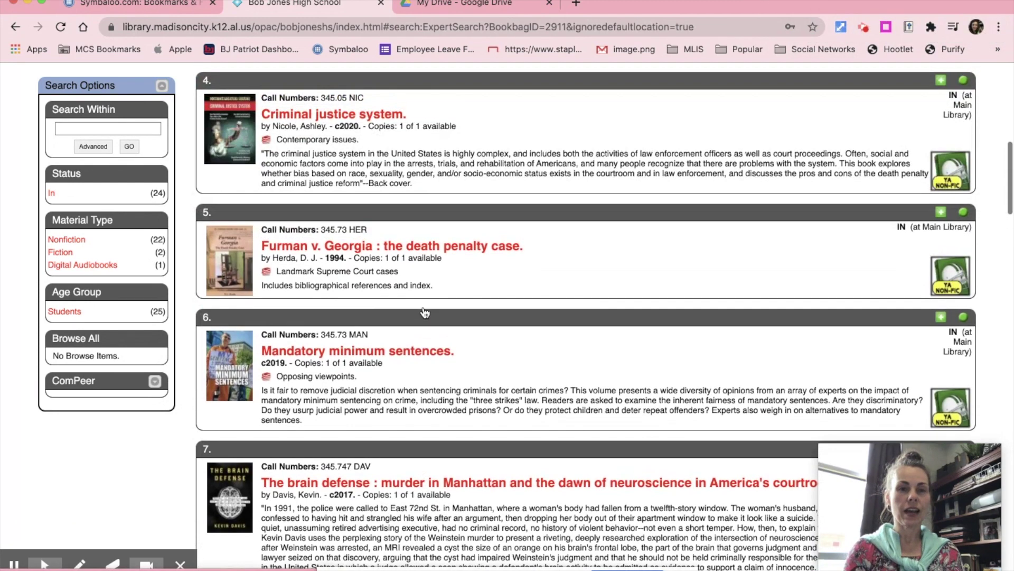
{"action": "scroll", "coordinate": [422, 306], "scroll_direction": "up", "scroll_amount": 6}
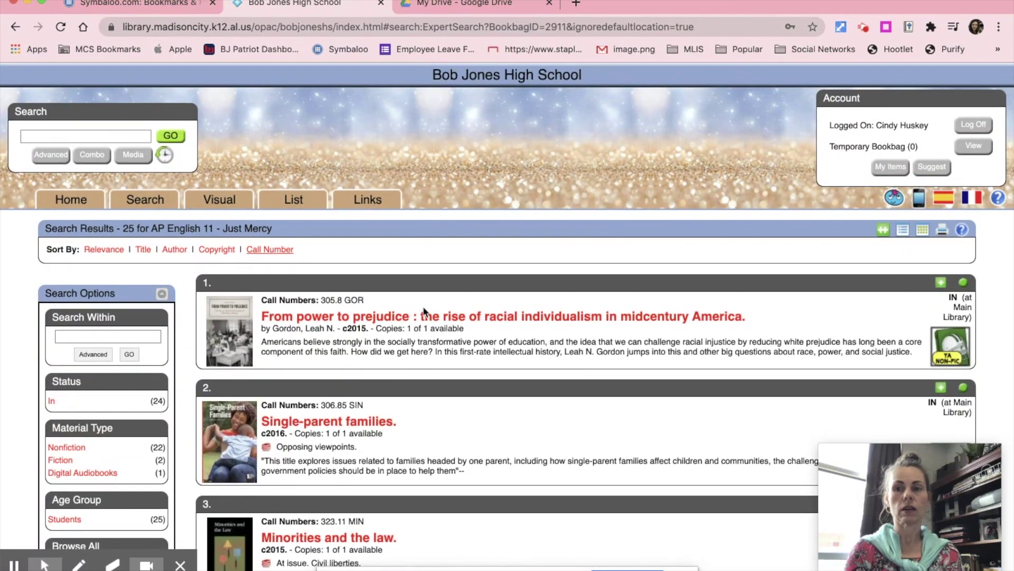
{"action": "left_click", "coordinate": [154, 6]}
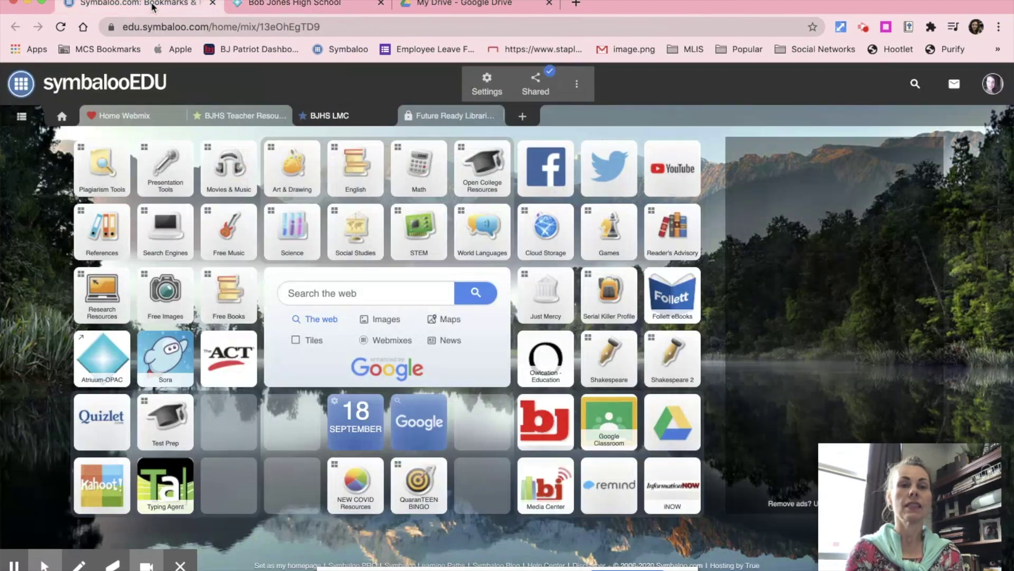
{"action": "left_click", "coordinate": [380, 3]}
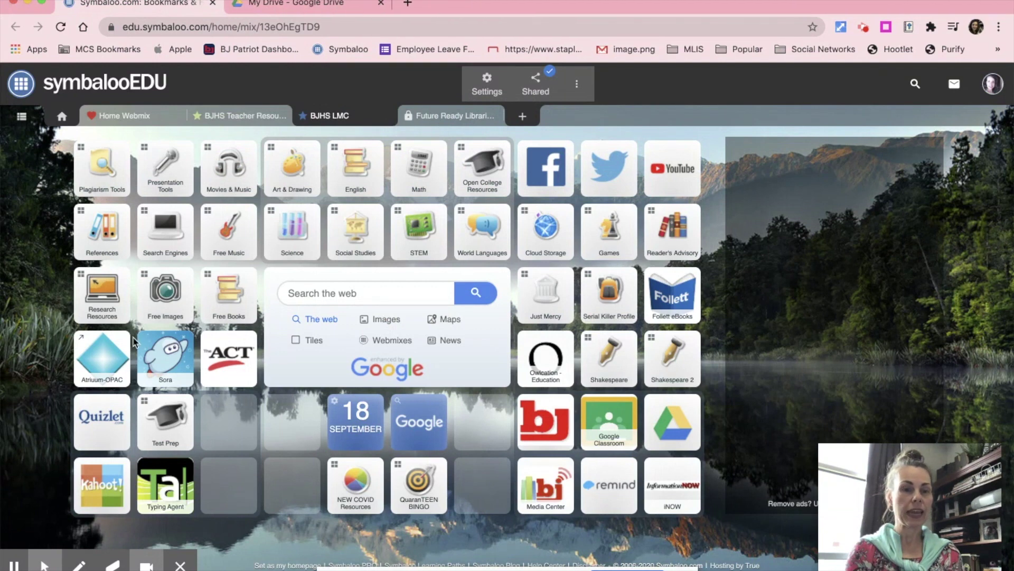
Open the Alabama Virtual Library from the Research Resources tiles and show its High School resources for Current Events.
{"action": "left_click", "coordinate": [104, 301]}
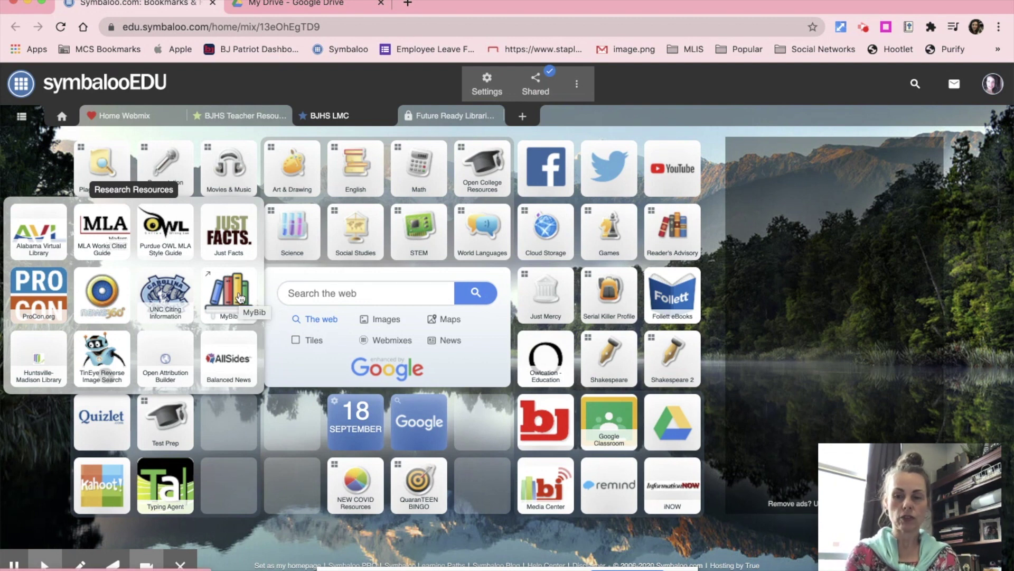
{"action": "left_click", "coordinate": [36, 234]}
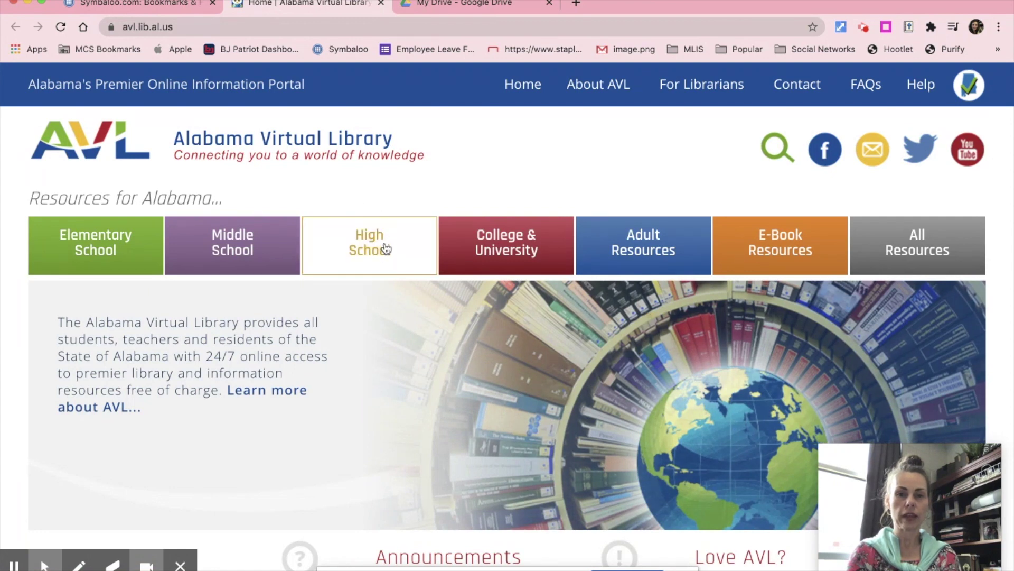
{"action": "left_click", "coordinate": [374, 254]}
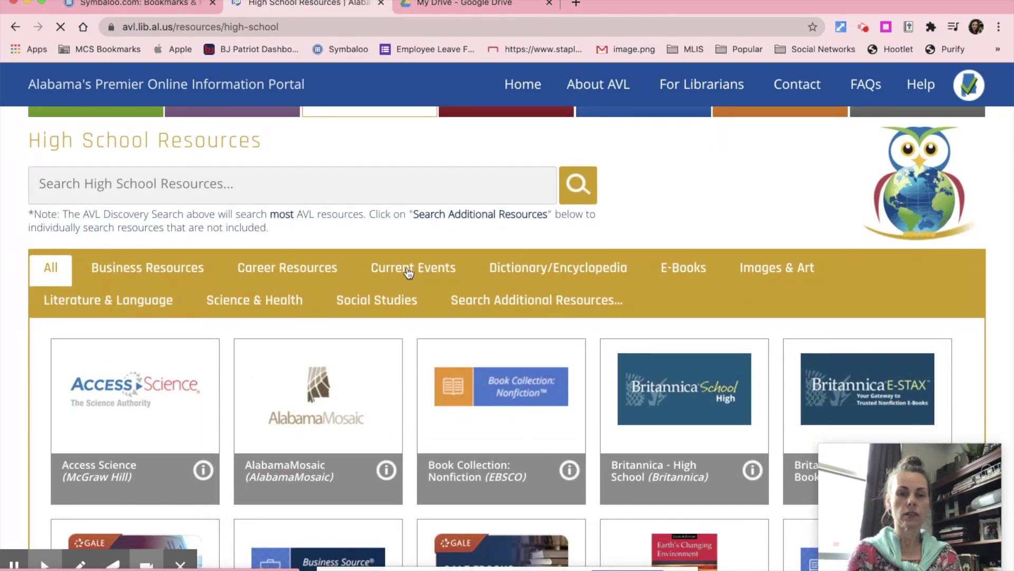
{"action": "left_click", "coordinate": [412, 268]}
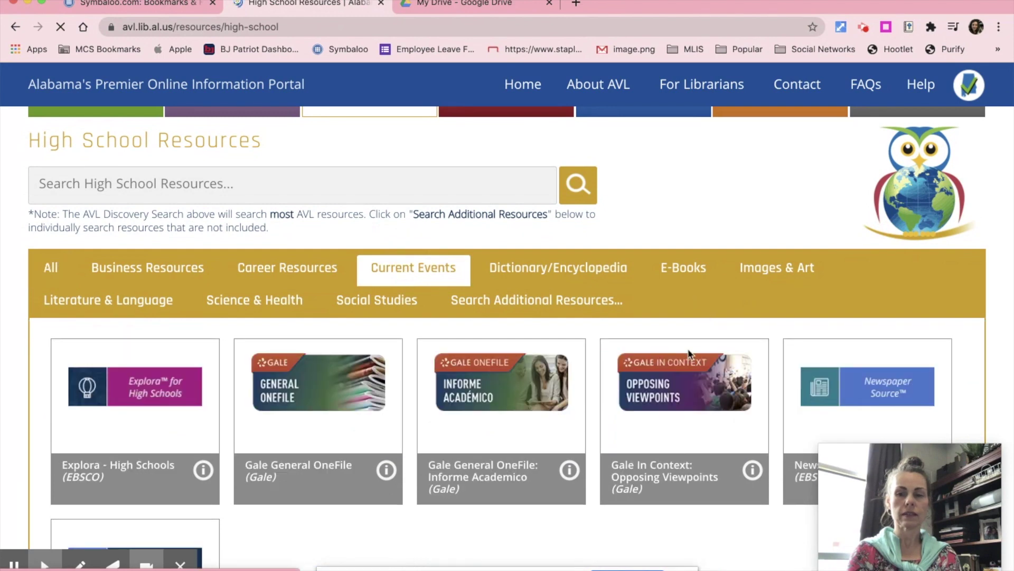
Open Gale In Context: Opposing Viewpoints from the Current Events resources and search it for "death penalty".
{"action": "left_click", "coordinate": [680, 394]}
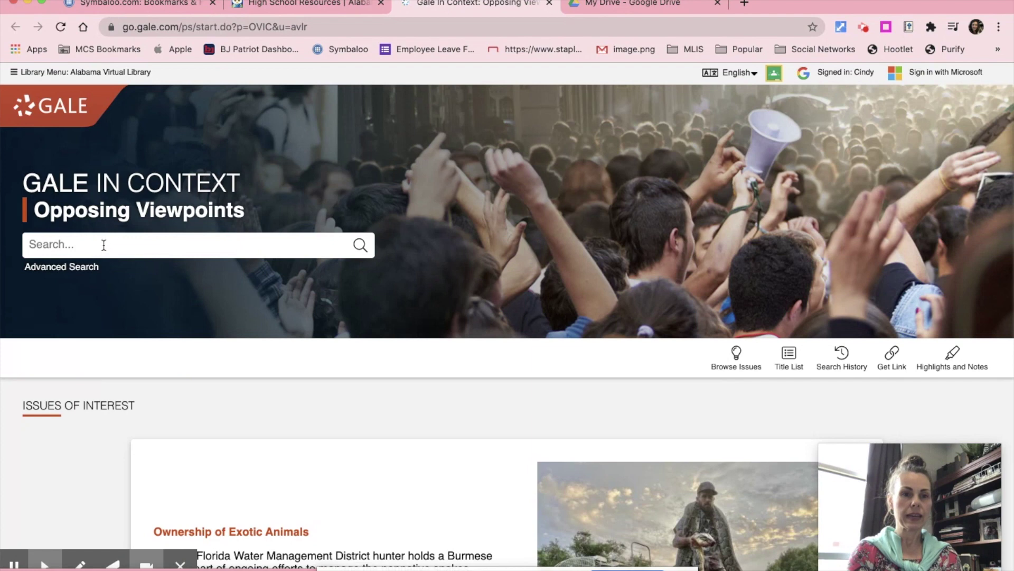
{"action": "left_click", "coordinate": [104, 244]}
{"action": "type", "text": "death penalty"}
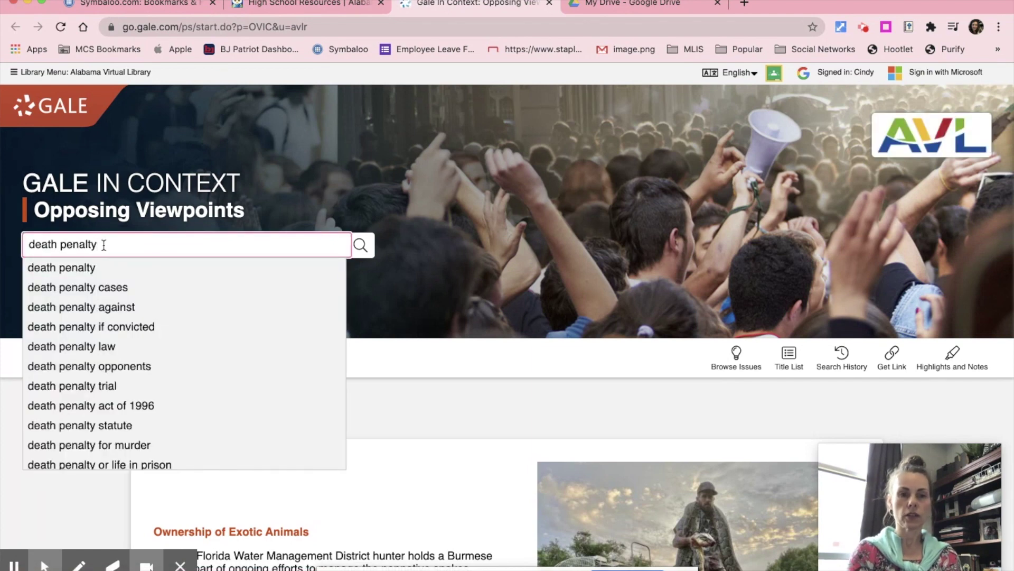
{"action": "key", "text": "Return"}
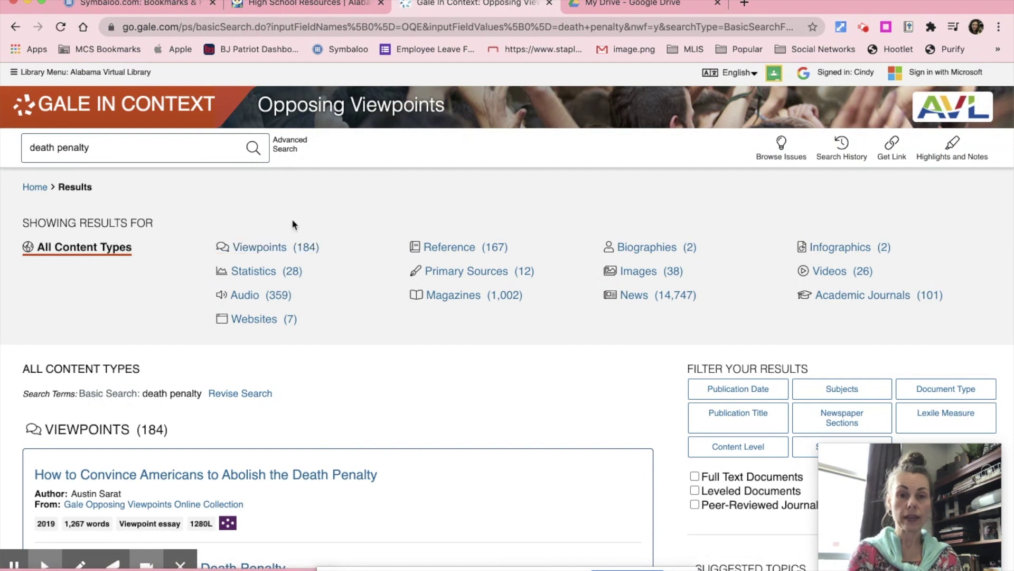
Limit the death penalty results to Images and open the cartoon "New Jersey Ends Death Penalty".
{"action": "left_click", "coordinate": [640, 275]}
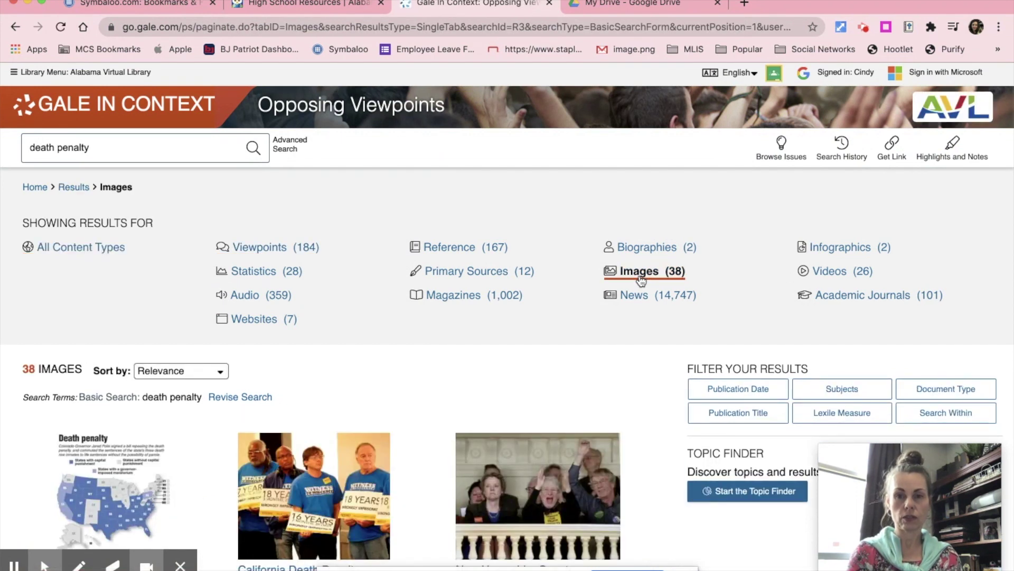
{"action": "scroll", "coordinate": [566, 284], "scroll_direction": "down", "scroll_amount": 2}
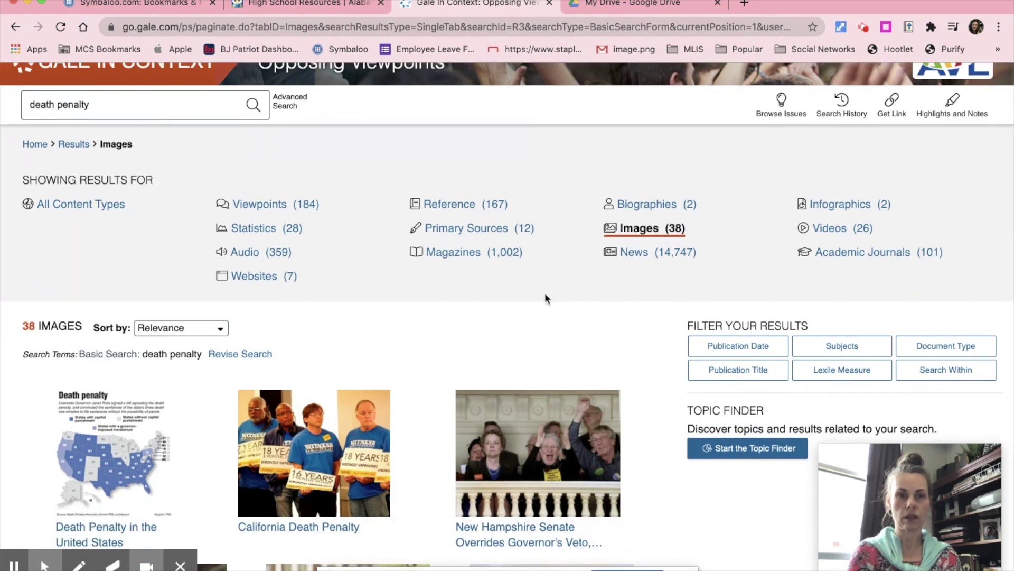
{"action": "scroll", "coordinate": [545, 298], "scroll_direction": "down", "scroll_amount": 5}
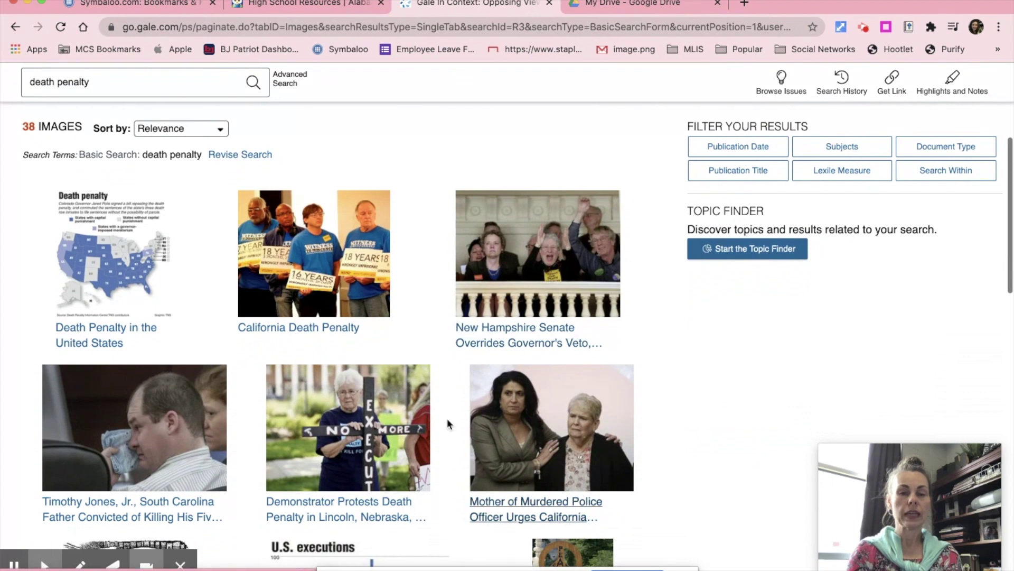
{"action": "scroll", "coordinate": [155, 258], "scroll_direction": "down", "scroll_amount": 3}
{"action": "scroll", "coordinate": [157, 259], "scroll_direction": "down", "scroll_amount": 2}
{"action": "scroll", "coordinate": [157, 259], "scroll_direction": "up", "scroll_amount": 3}
{"action": "scroll", "coordinate": [157, 259], "scroll_direction": "down", "scroll_amount": 4}
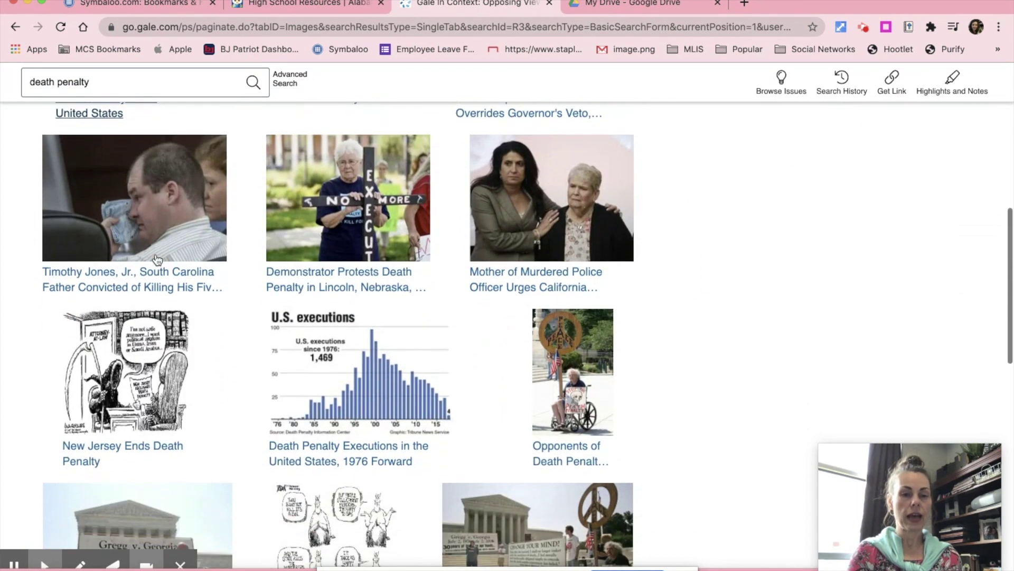
{"action": "left_click", "coordinate": [133, 380]}
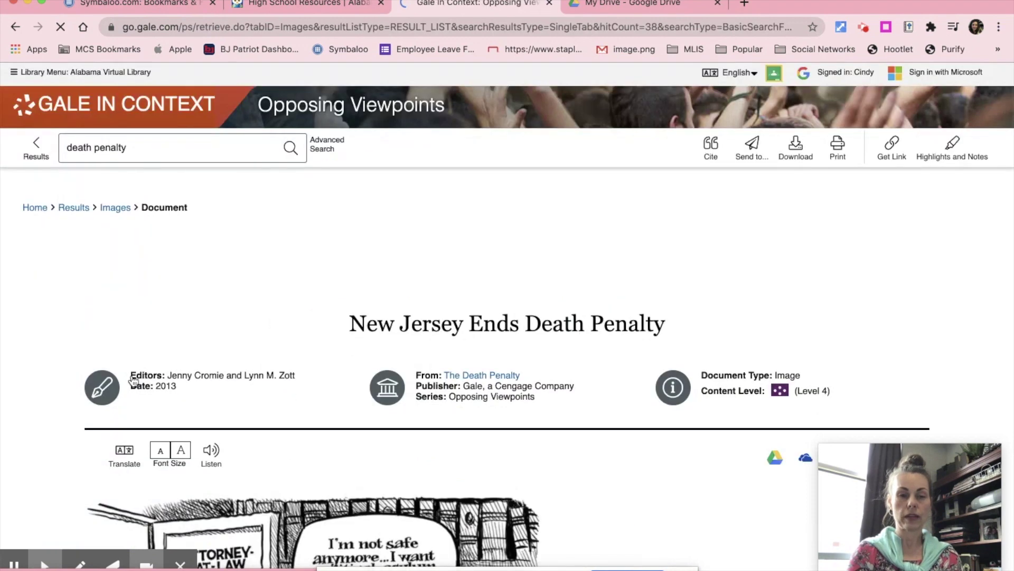
Review the New Jersey cartoon and its source citation, and send the document to Google Drive.
{"action": "scroll", "coordinate": [370, 264], "scroll_direction": "down", "scroll_amount": 4}
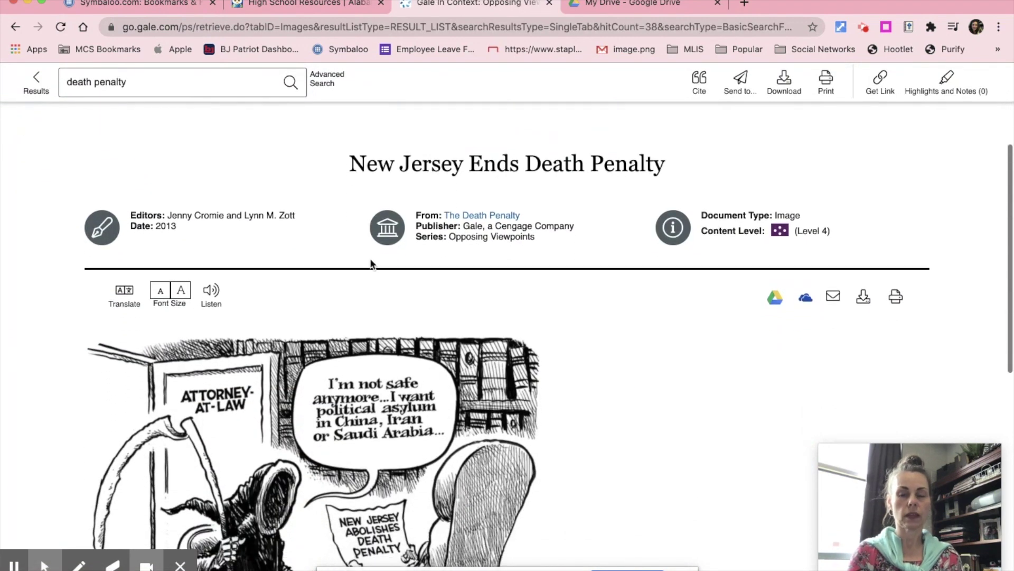
{"action": "scroll", "coordinate": [372, 263], "scroll_direction": "down", "scroll_amount": 5}
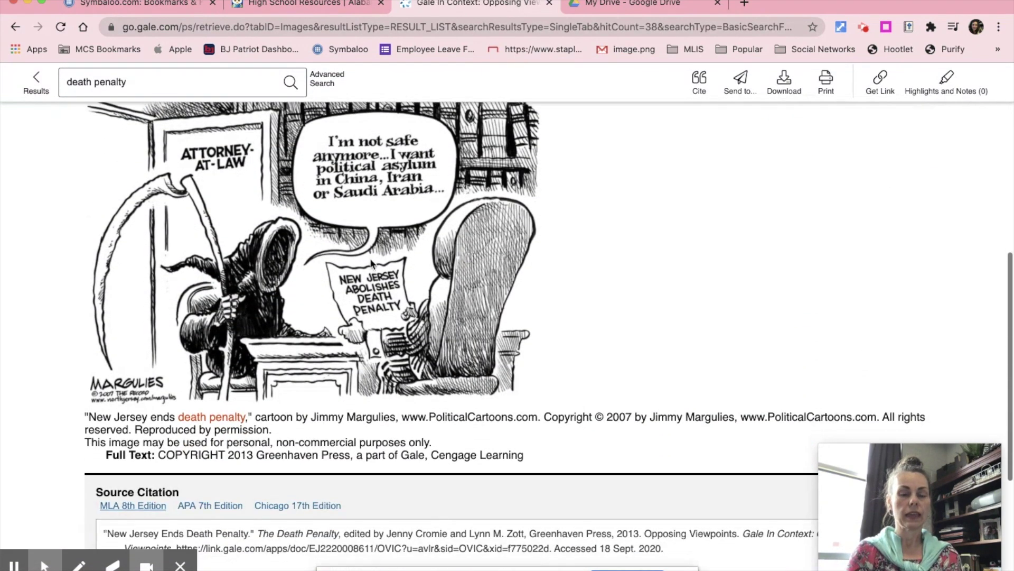
{"action": "scroll", "coordinate": [372, 263], "scroll_direction": "down", "scroll_amount": 4}
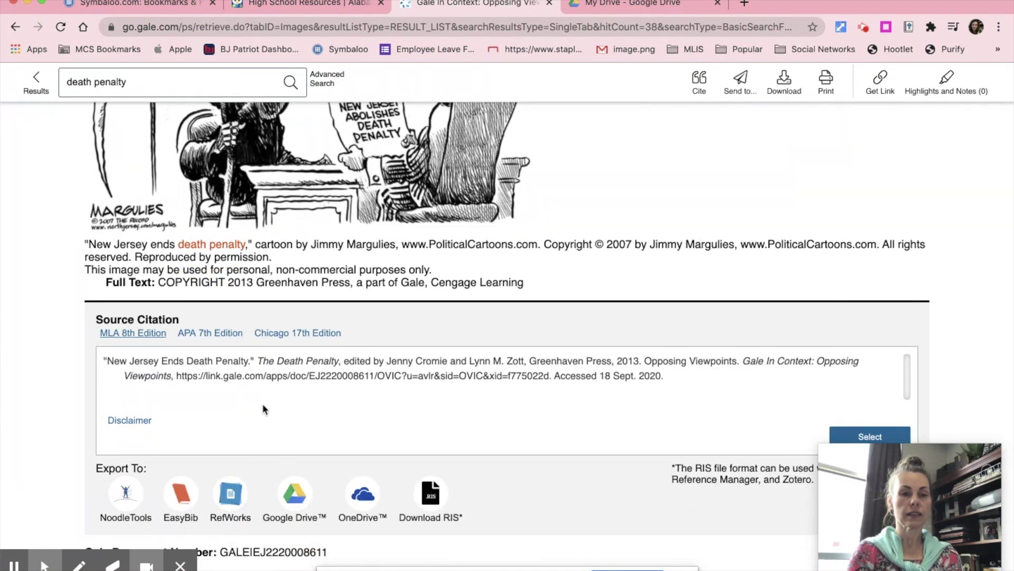
{"action": "scroll", "coordinate": [270, 405], "scroll_direction": "up", "scroll_amount": 6}
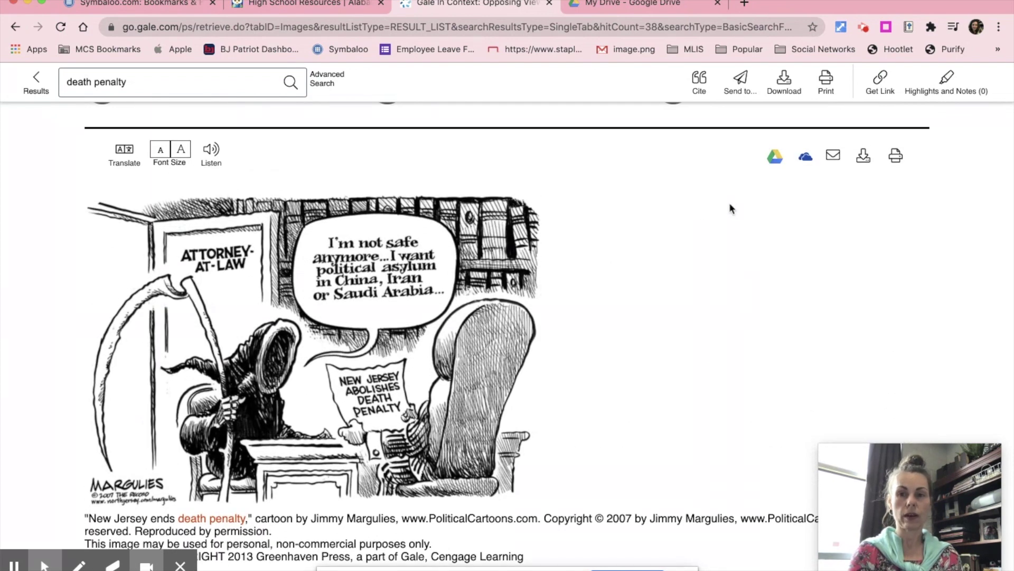
{"action": "left_click", "coordinate": [776, 158]}
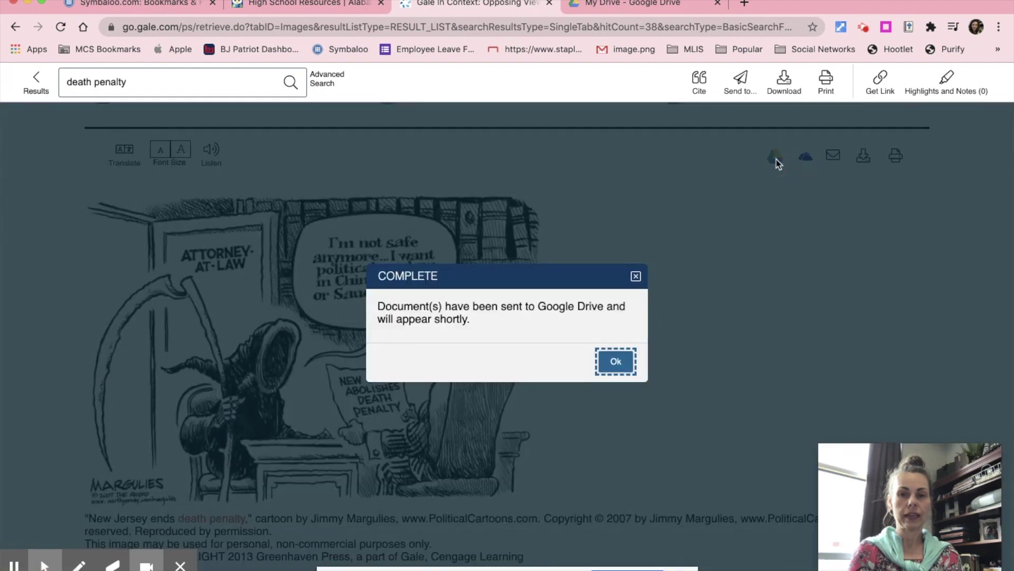
{"action": "left_click", "coordinate": [619, 363]}
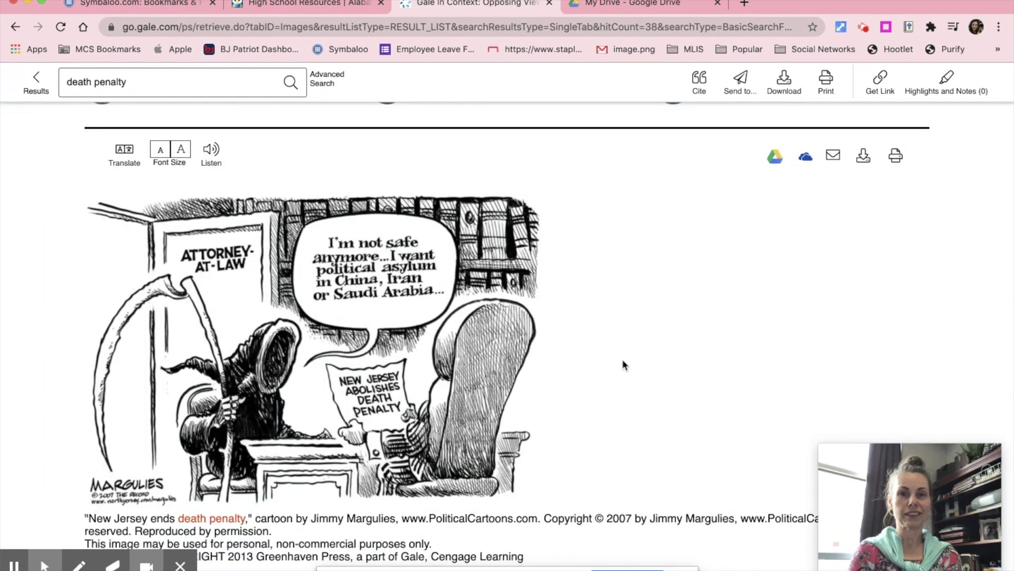
{"action": "scroll", "coordinate": [618, 346], "scroll_direction": "up", "scroll_amount": 2}
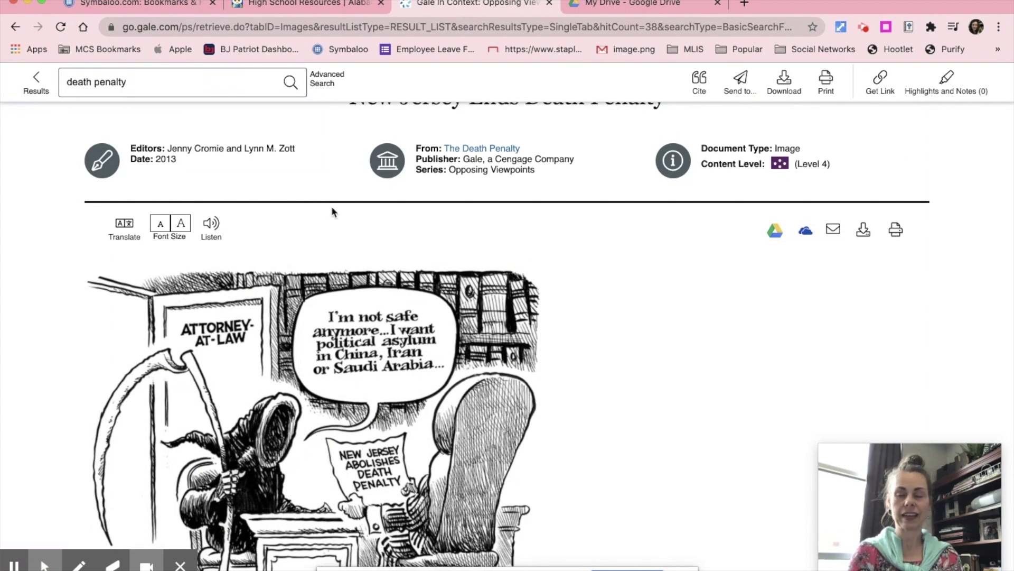
{"action": "scroll", "coordinate": [166, 169], "scroll_direction": "up", "scroll_amount": 2}
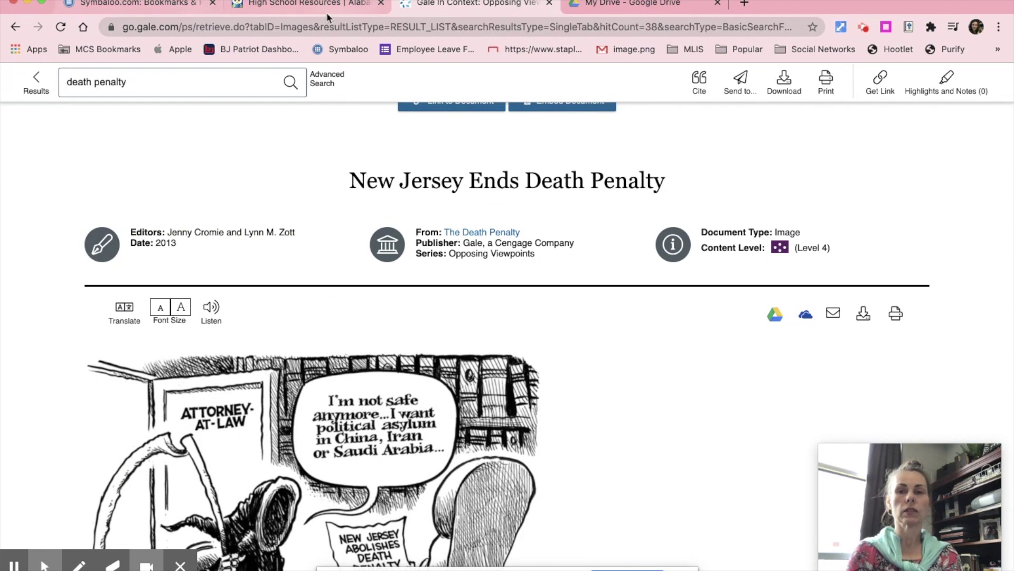
Return to the Symbaloo BJHS LMC webmix and open a new browser tab.
{"action": "left_click", "coordinate": [150, 6]}
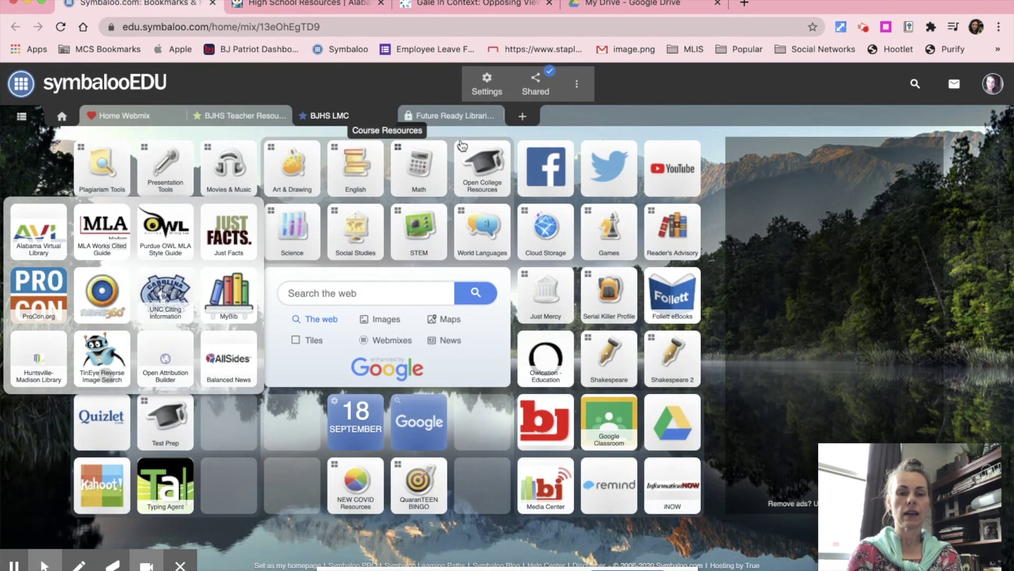
{"action": "left_click", "coordinate": [745, 3]}
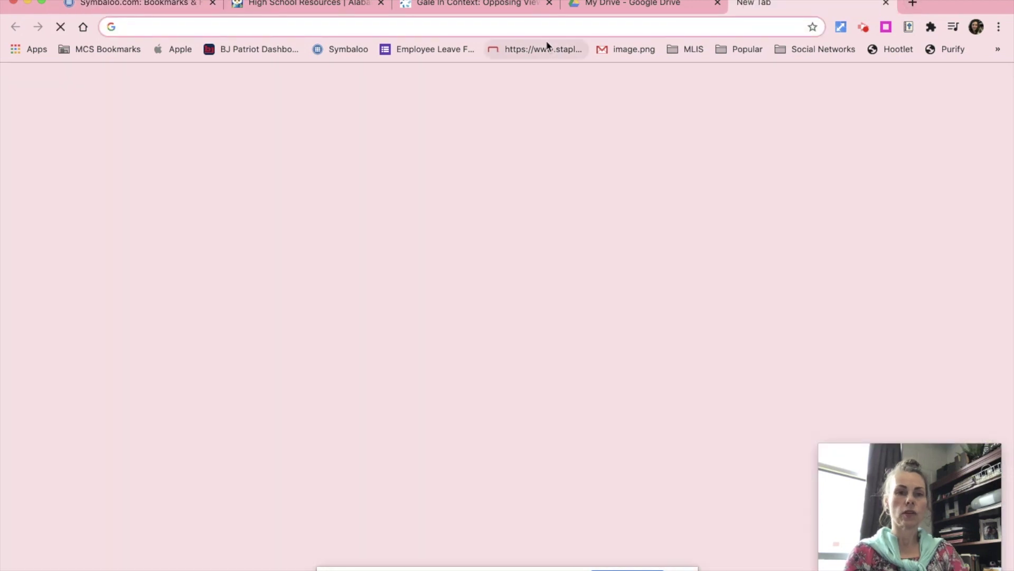
{"action": "type", "text": "google"}
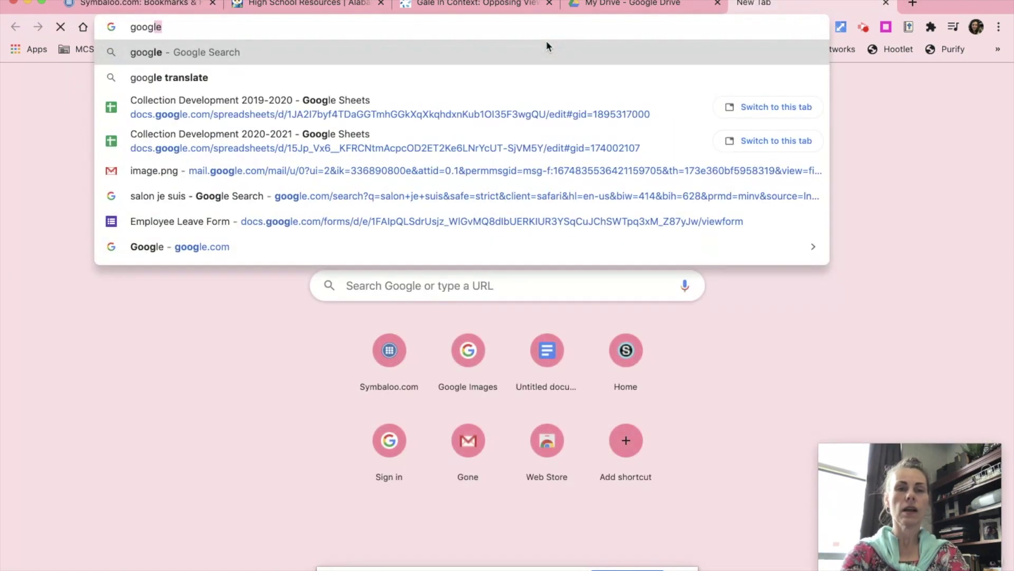
{"action": "key", "text": "BackSpace"}
{"action": "key", "text": "BackSpace"}
{"action": "key", "text": "BackSpace"}
{"action": "key", "text": "BackSpace"}
{"action": "key", "text": "BackSpace"}
{"action": "key", "text": "BackSpace"}
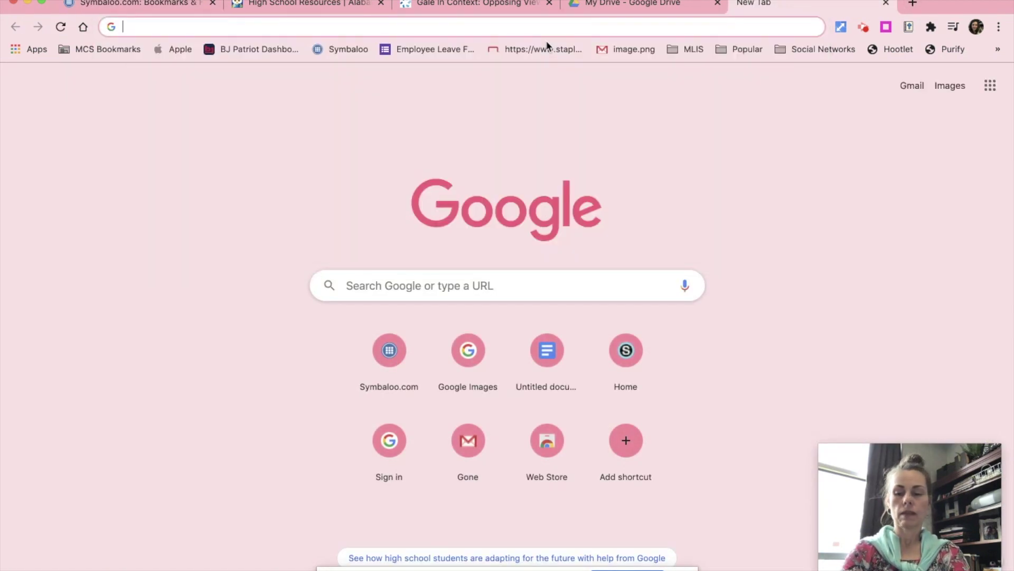
Search Google for "death penalty" and show the image results.
{"action": "type", "text": "death penalty"}
{"action": "key", "text": "Return"}
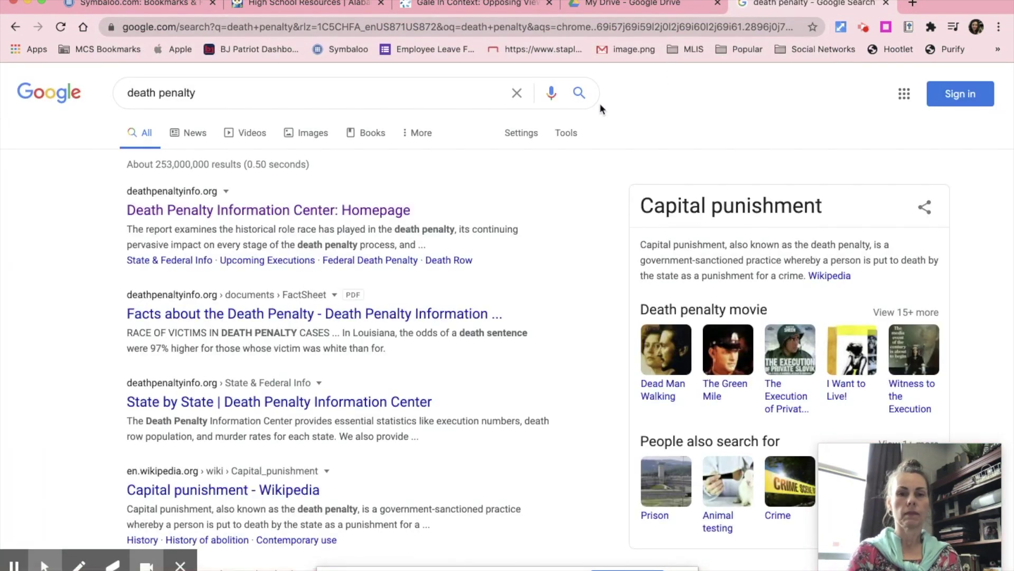
{"action": "left_click", "coordinate": [313, 136]}
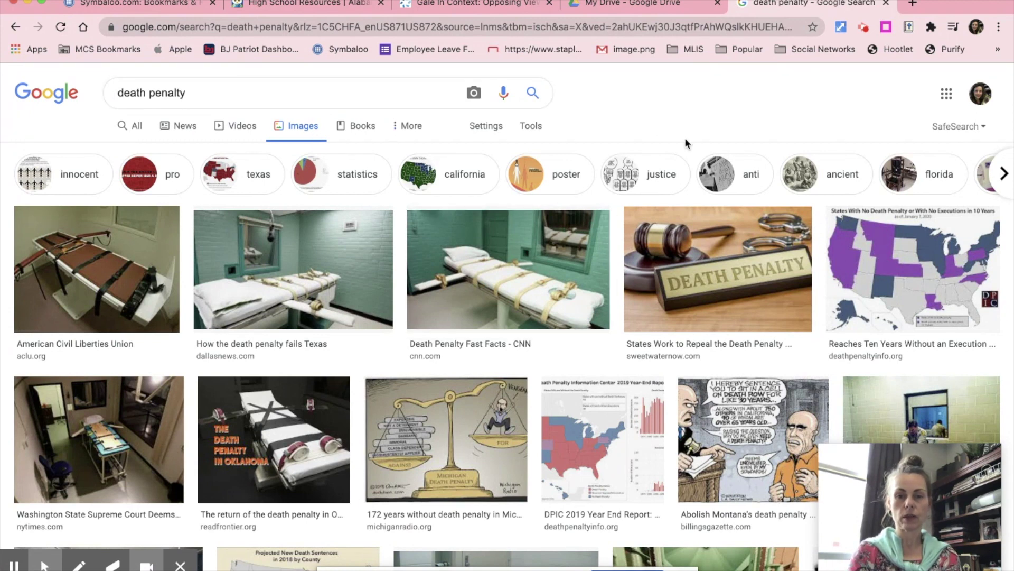
Preview the "Abolish Montana's death penalty" cartoon among the image results and open its Billings Gazette source article.
{"action": "scroll", "coordinate": [685, 142], "scroll_direction": "down", "scroll_amount": 3}
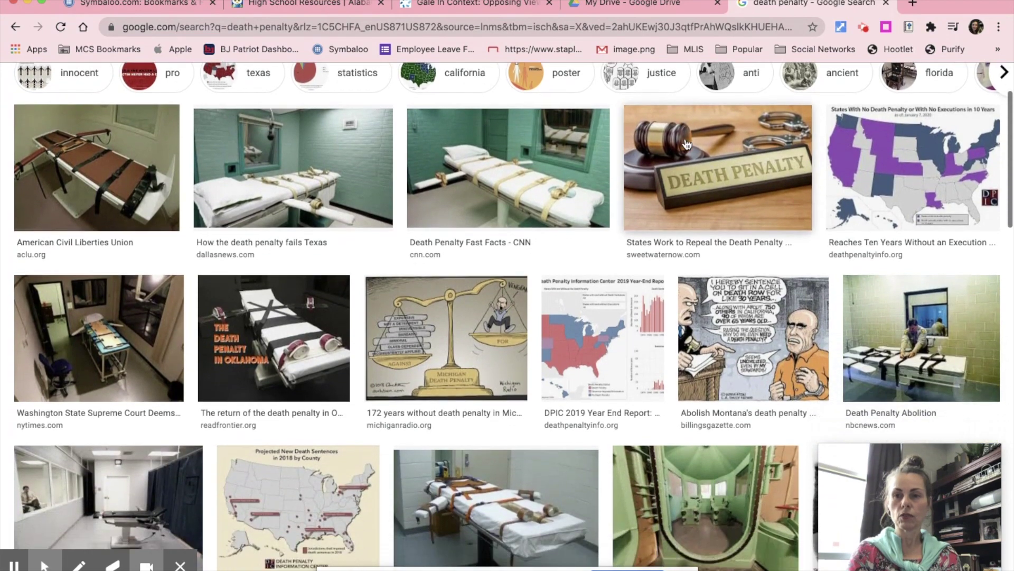
{"action": "scroll", "coordinate": [686, 143], "scroll_direction": "down", "scroll_amount": 2}
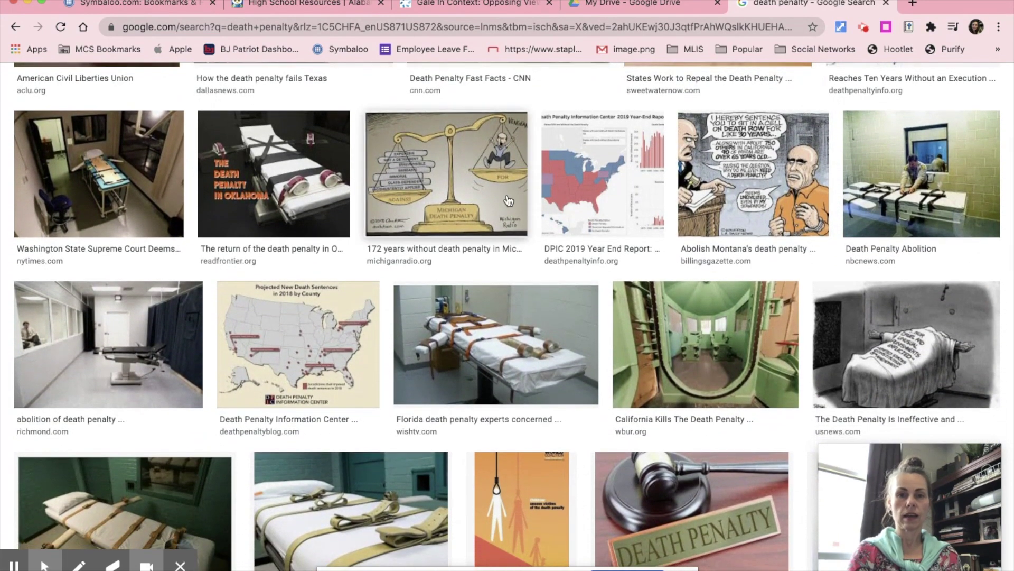
{"action": "left_click", "coordinate": [737, 192]}
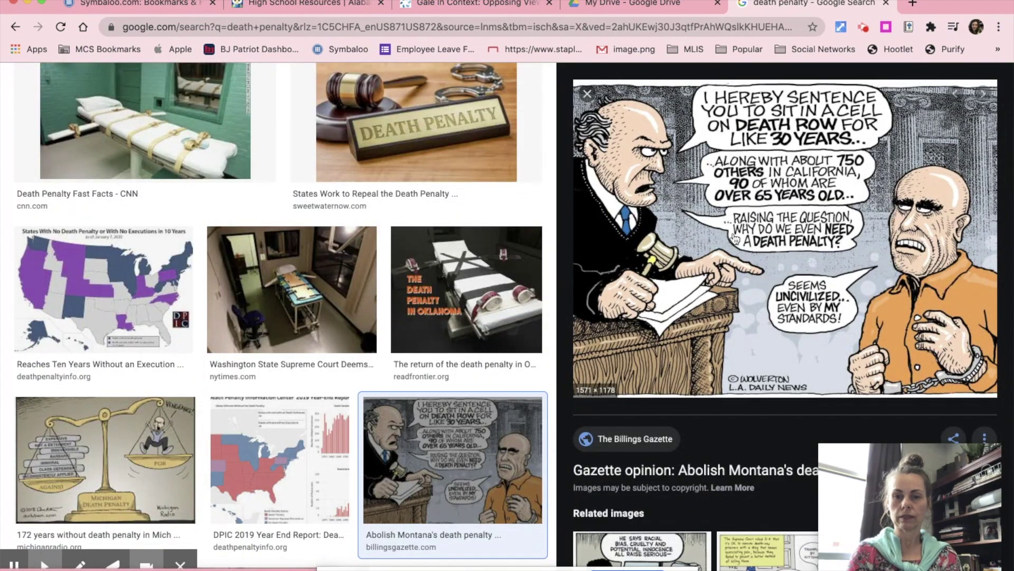
{"action": "scroll", "coordinate": [687, 397], "scroll_direction": "down", "scroll_amount": 2}
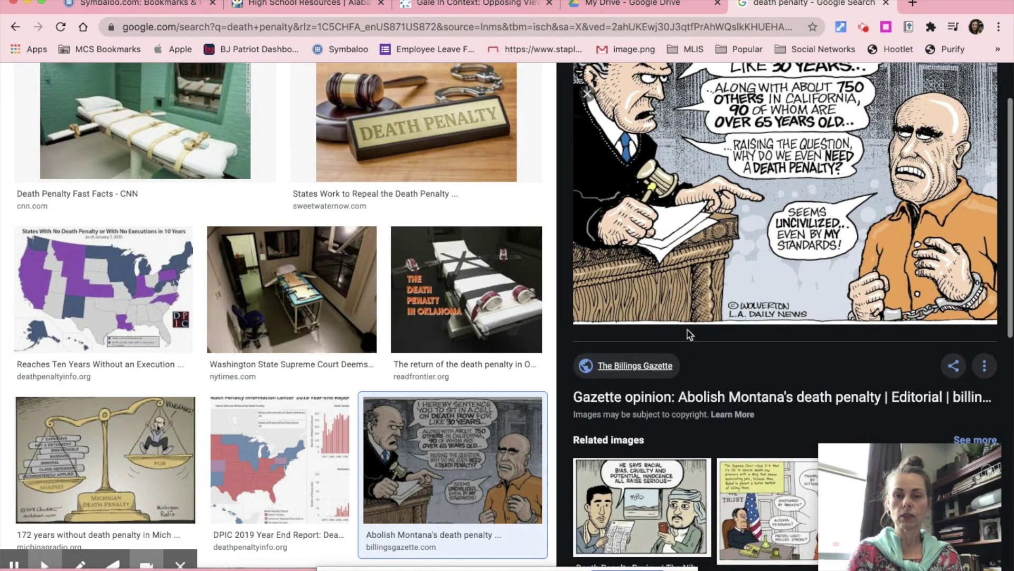
{"action": "scroll", "coordinate": [740, 240], "scroll_direction": "up", "scroll_amount": 2}
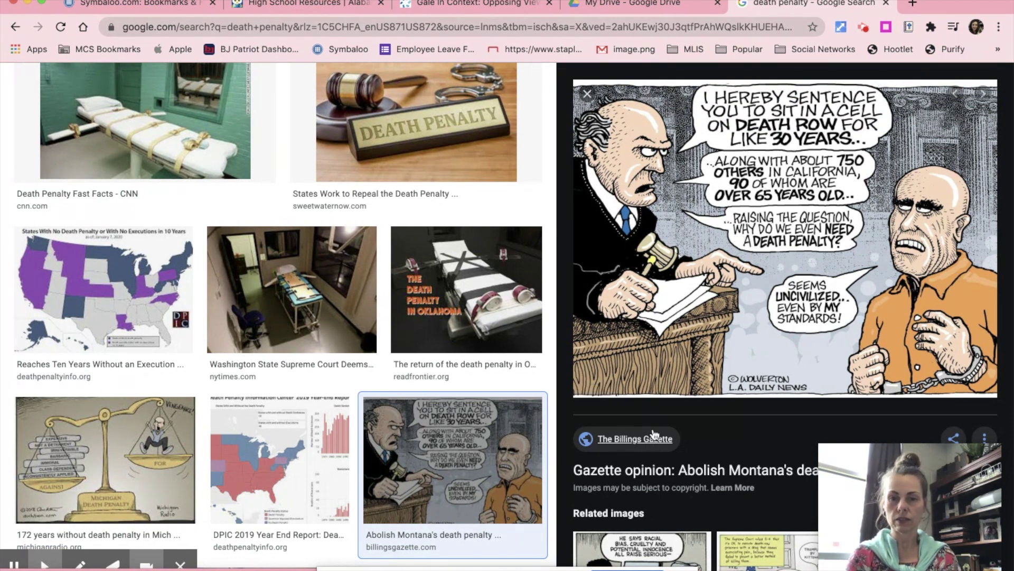
{"action": "left_click", "coordinate": [700, 257]}
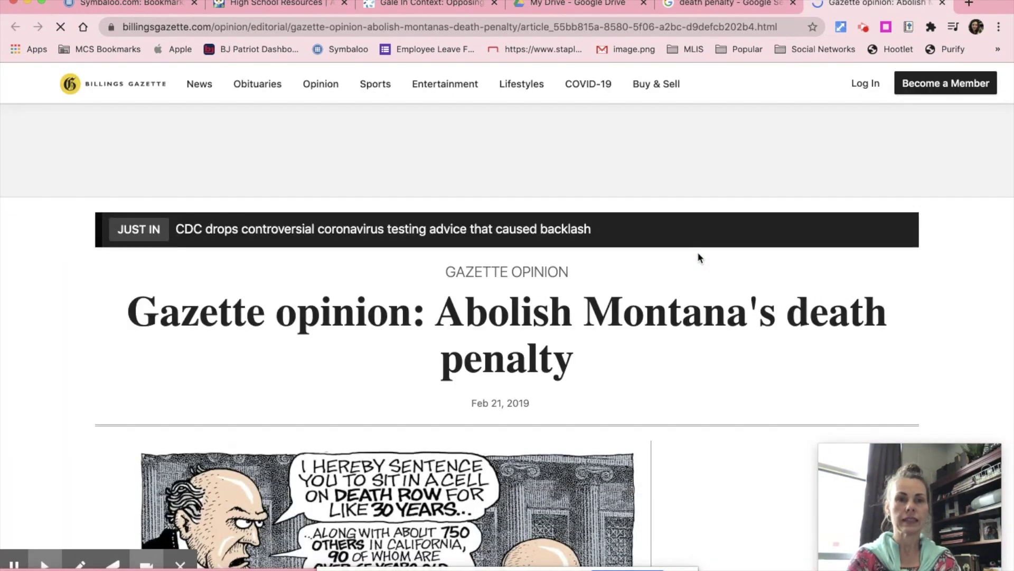
Open the article's cartoon in its own browser tab, view it, and return to the Google image results.
{"action": "scroll", "coordinate": [584, 298], "scroll_direction": "down", "scroll_amount": 6}
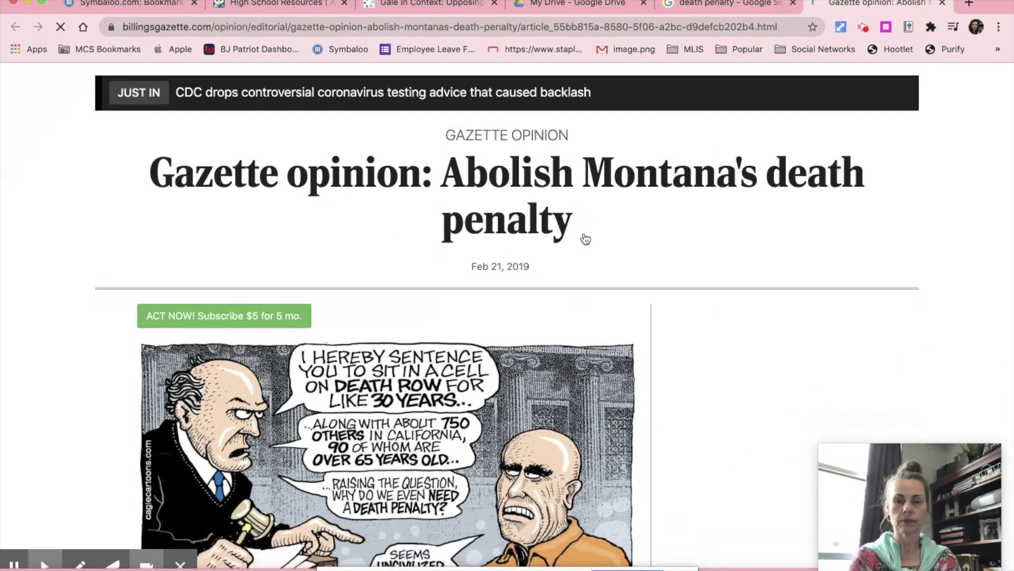
{"action": "scroll", "coordinate": [585, 237], "scroll_direction": "down", "scroll_amount": 1}
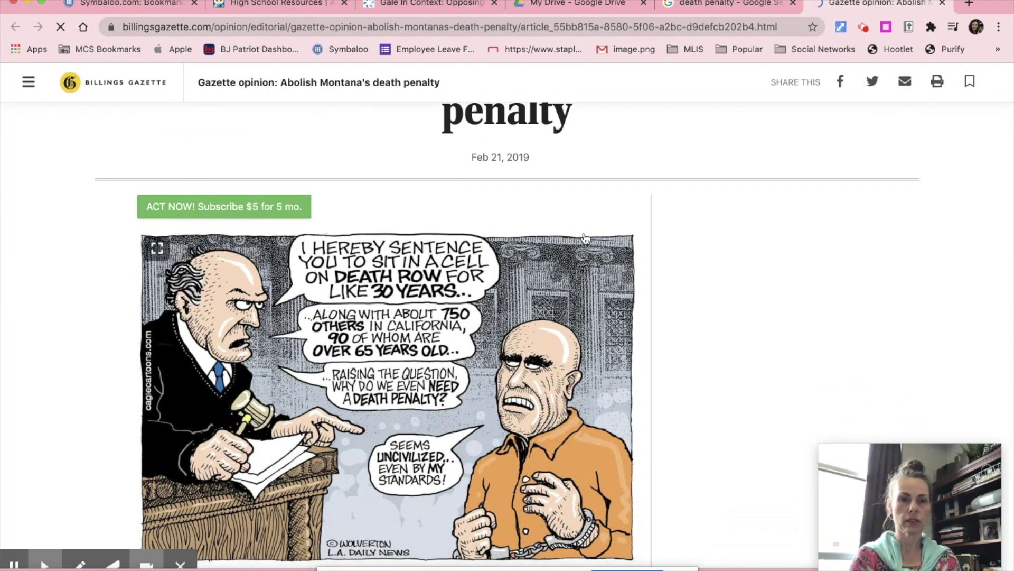
{"action": "scroll", "coordinate": [586, 238], "scroll_direction": "down", "scroll_amount": 2}
{"action": "scroll", "coordinate": [586, 238], "scroll_direction": "up", "scroll_amount": 7}
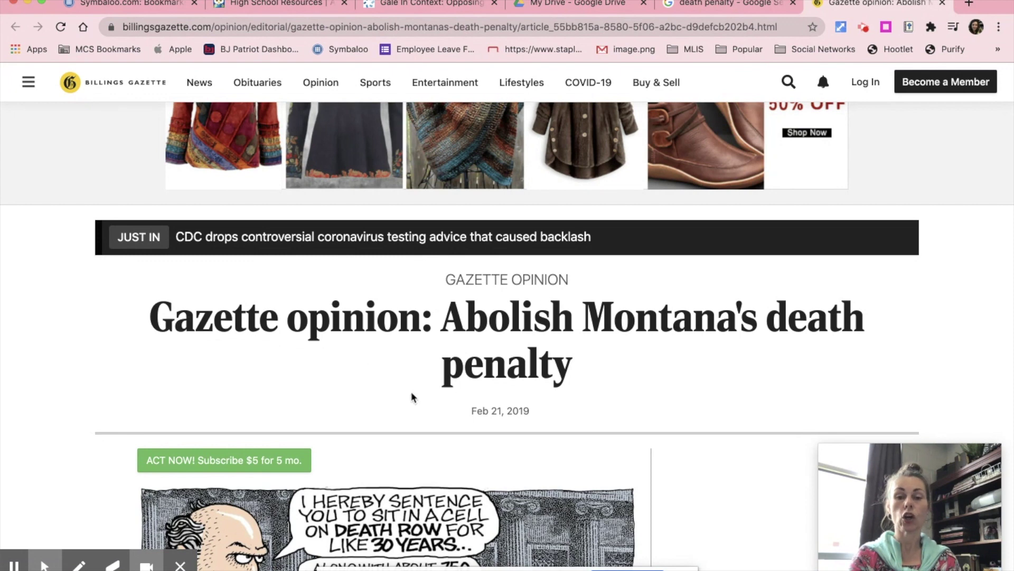
{"action": "scroll", "coordinate": [369, 487], "scroll_direction": "down", "scroll_amount": 5}
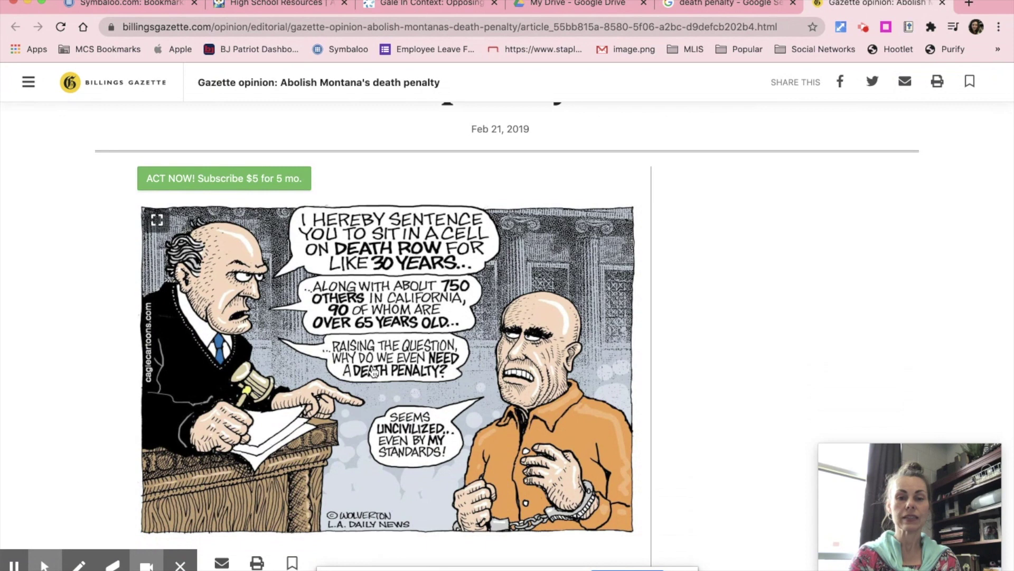
{"action": "right_click", "coordinate": [374, 372]}
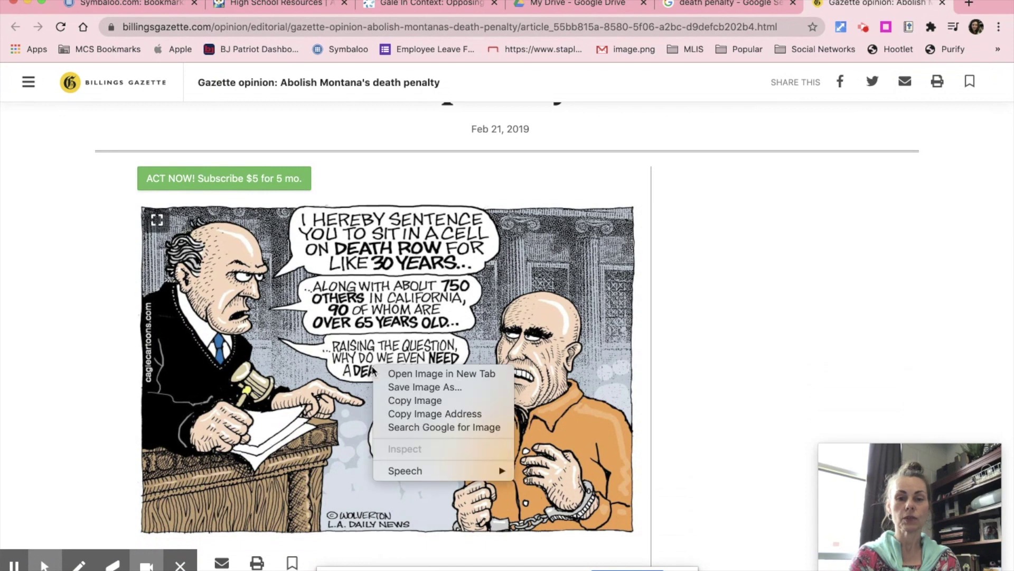
{"action": "left_click", "coordinate": [400, 378]}
{"action": "left_click", "coordinate": [860, 5]}
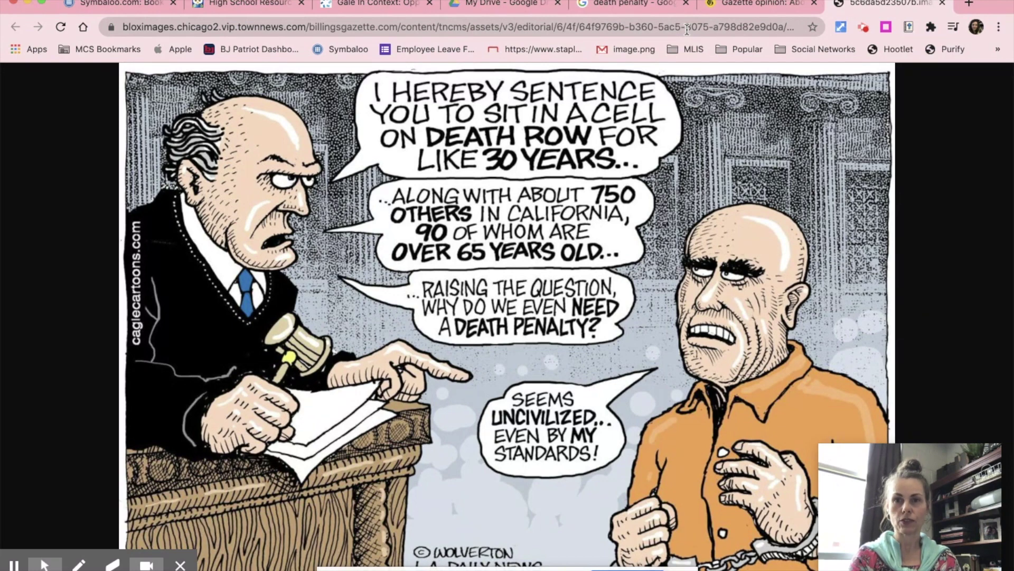
{"action": "left_click", "coordinate": [641, 5]}
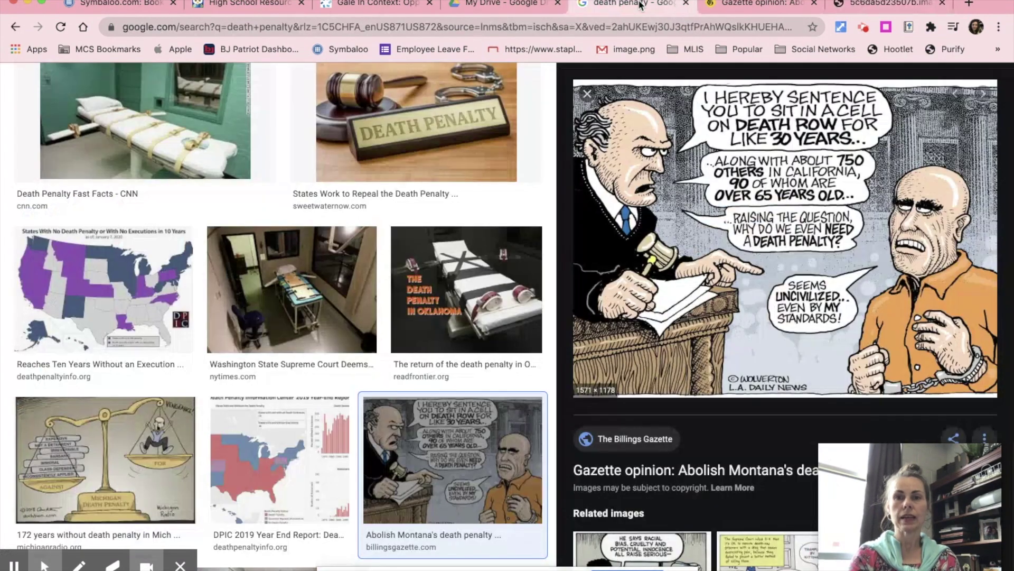
Close the image preview and search Google Images for "death penalty political cartoon".
{"action": "scroll", "coordinate": [466, 227], "scroll_direction": "up", "scroll_amount": 3}
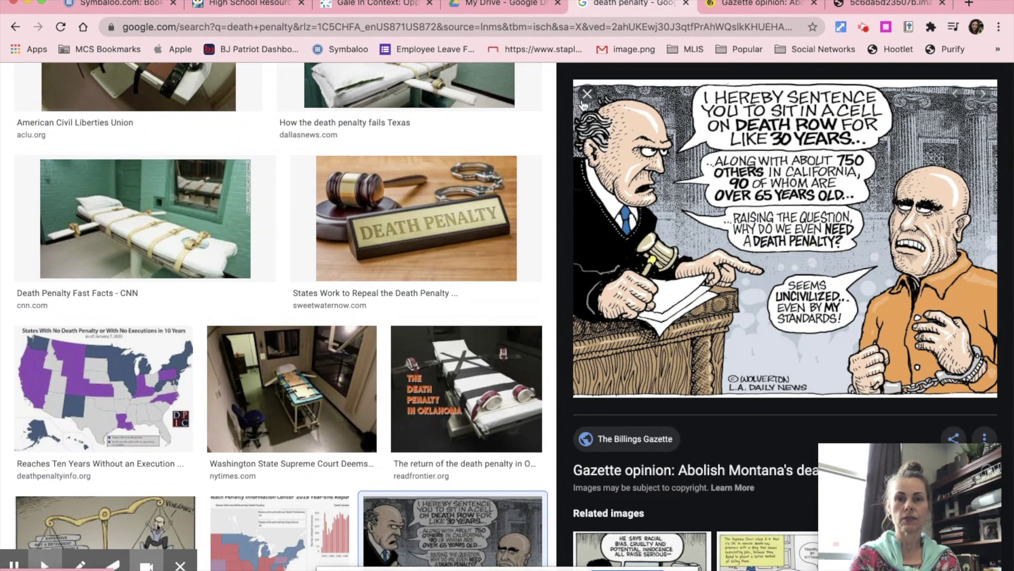
{"action": "left_click", "coordinate": [588, 95]}
{"action": "scroll", "coordinate": [591, 101], "scroll_direction": "up", "scroll_amount": 5}
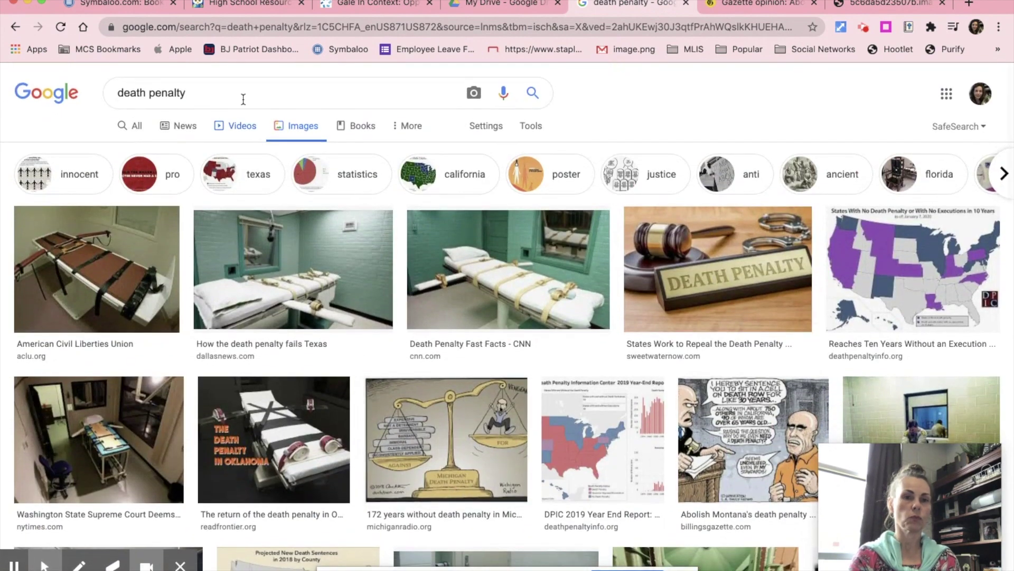
{"action": "left_click", "coordinate": [243, 96]}
{"action": "type", "text": "poli"}
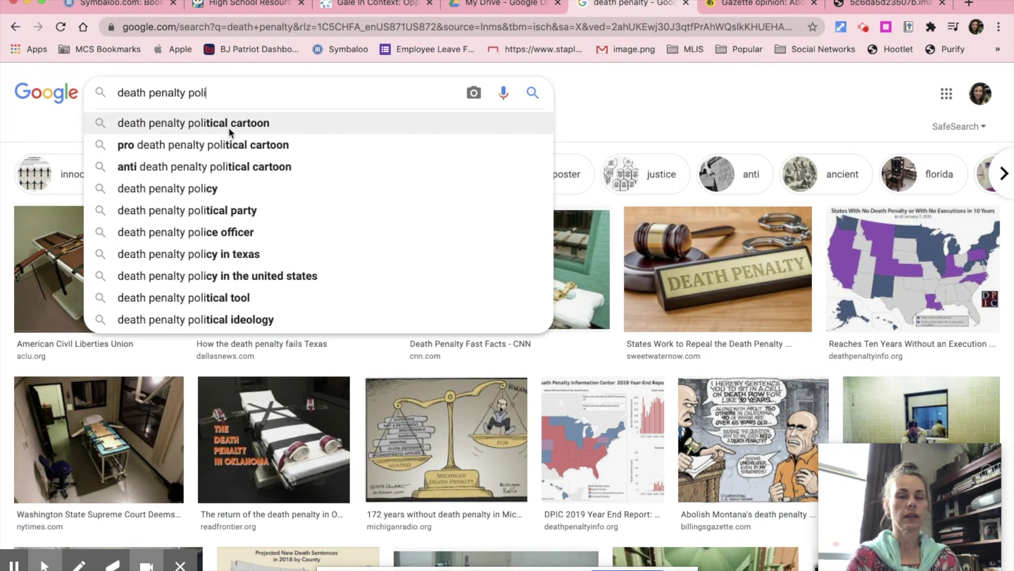
{"action": "left_click", "coordinate": [228, 126]}
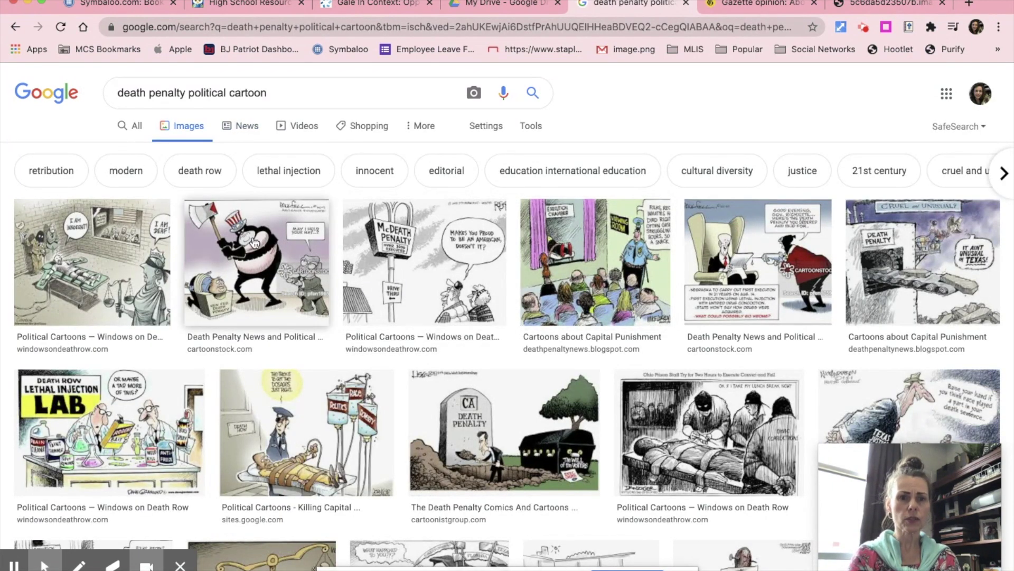
Open the CartoonStock source page of the axe-wielding executioner cartoon, look over its purchase terms, and close that page.
{"action": "left_click", "coordinate": [264, 268]}
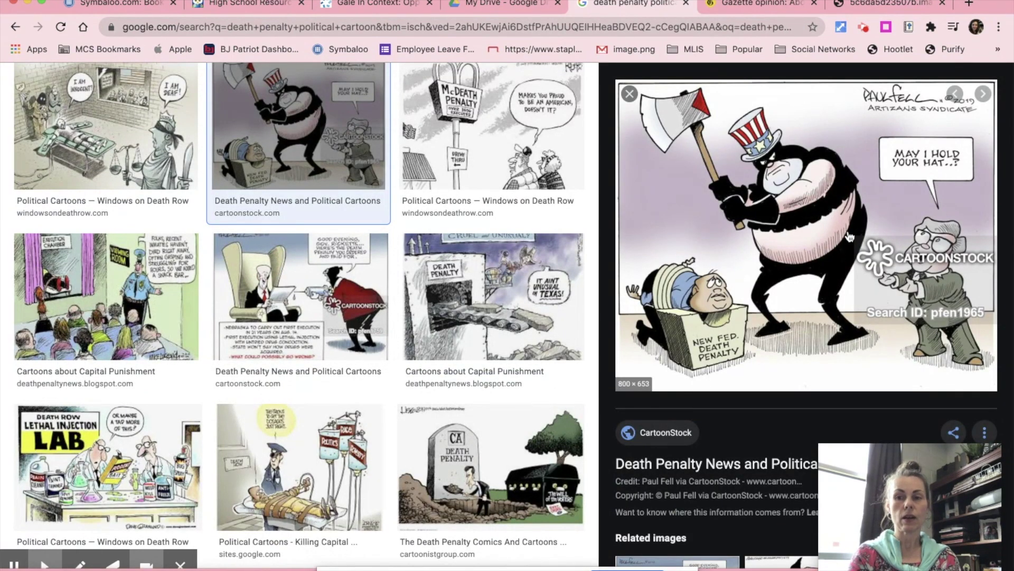
{"action": "left_click", "coordinate": [831, 227]}
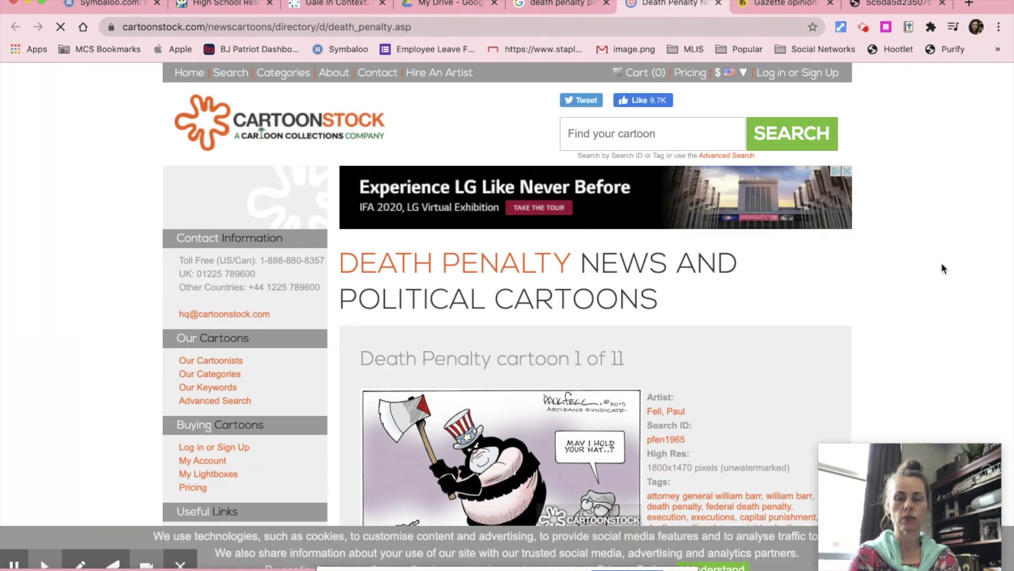
{"action": "scroll", "coordinate": [913, 200], "scroll_direction": "down", "scroll_amount": 4}
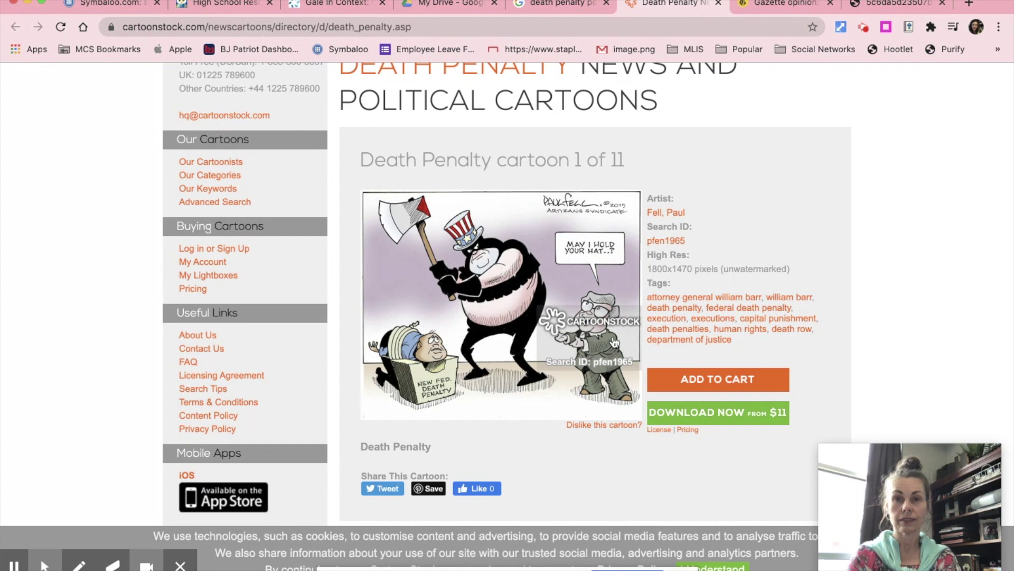
{"action": "left_click", "coordinate": [718, 5]}
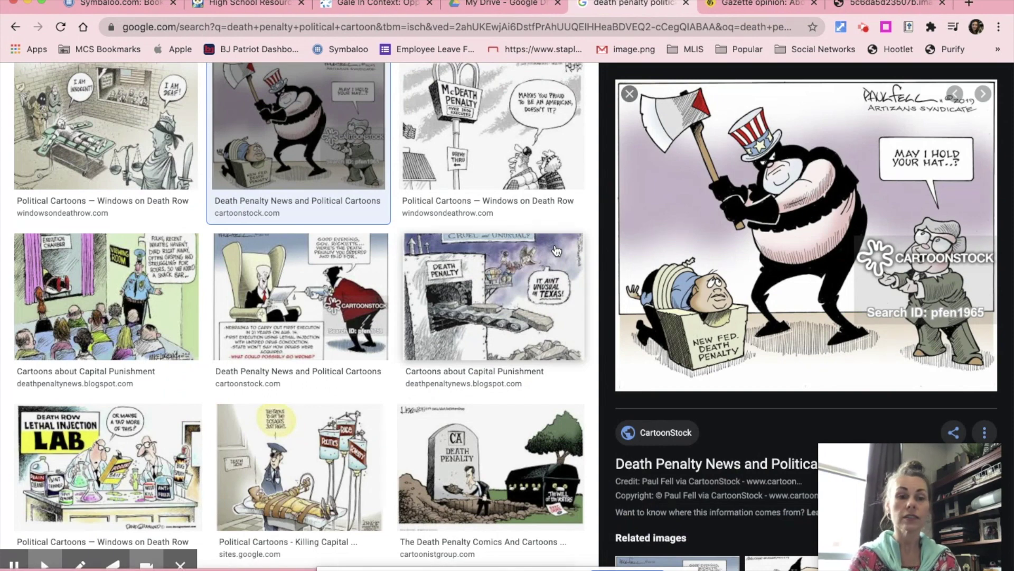
Preview the "Texas Justice System" cartoon among the image results and open its Cartoonist Group source page.
{"action": "scroll", "coordinate": [556, 251], "scroll_direction": "down", "scroll_amount": 5}
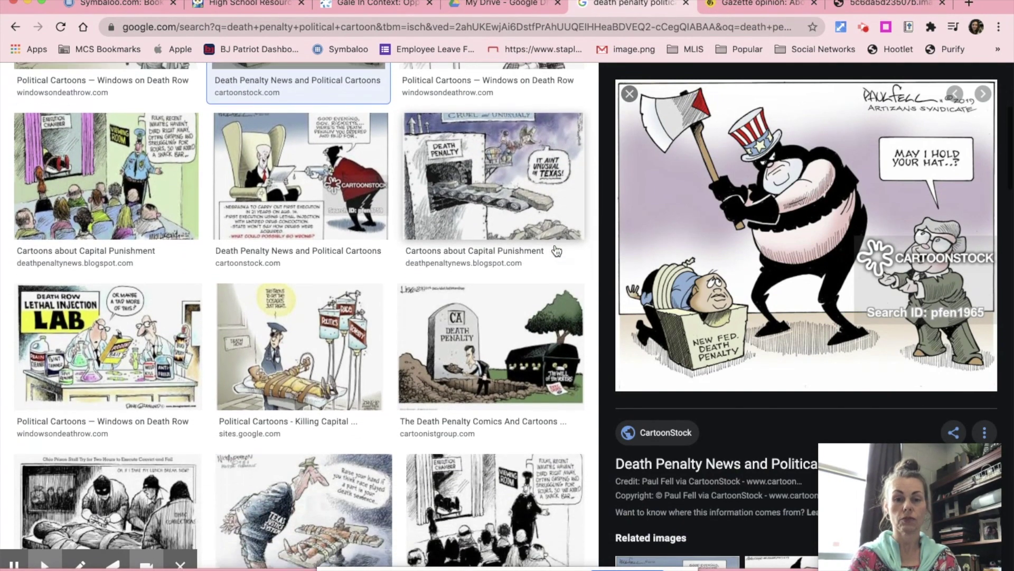
{"action": "scroll", "coordinate": [556, 250], "scroll_direction": "down", "scroll_amount": 1}
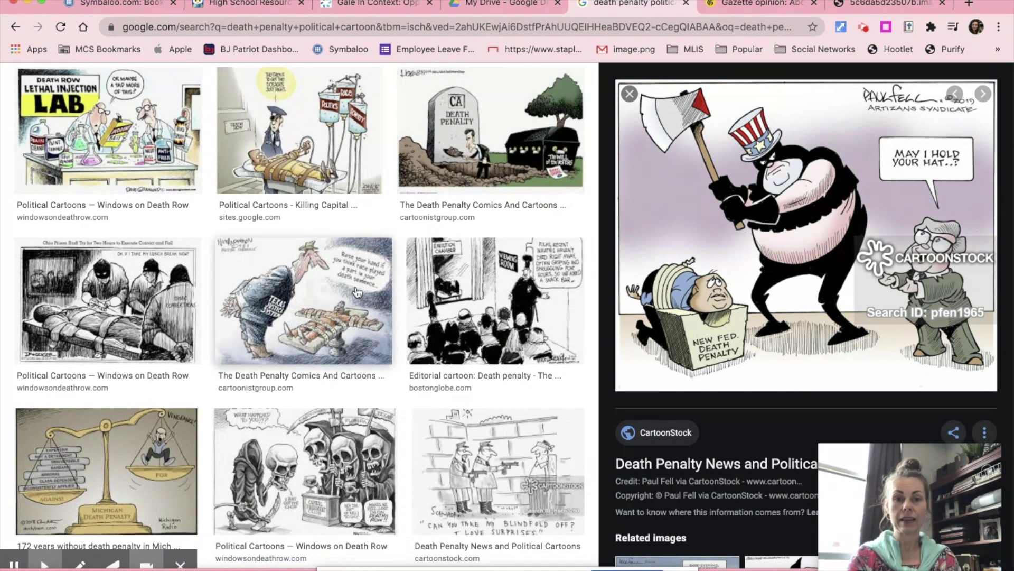
{"action": "left_click", "coordinate": [325, 301]}
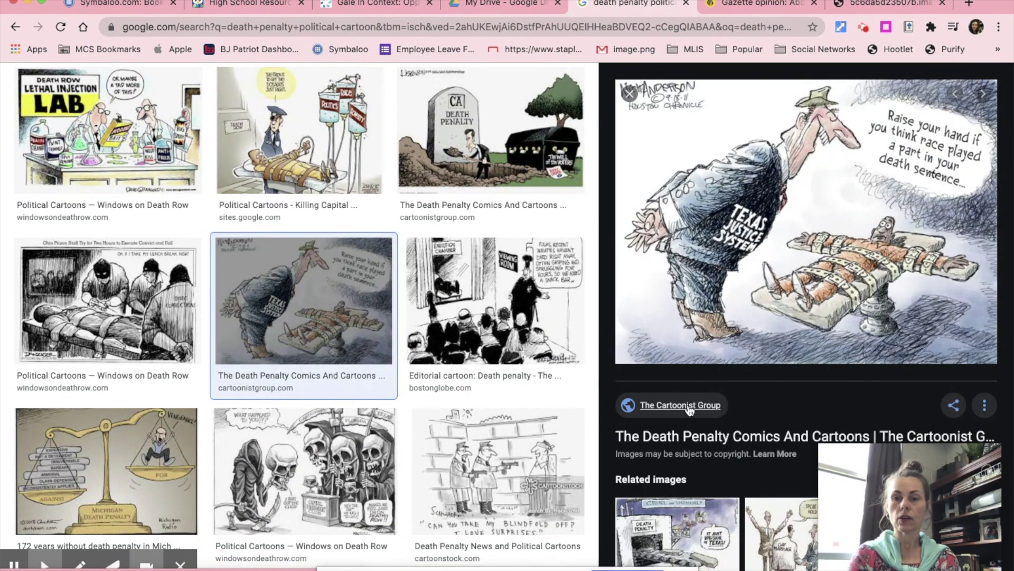
{"action": "left_click", "coordinate": [723, 196]}
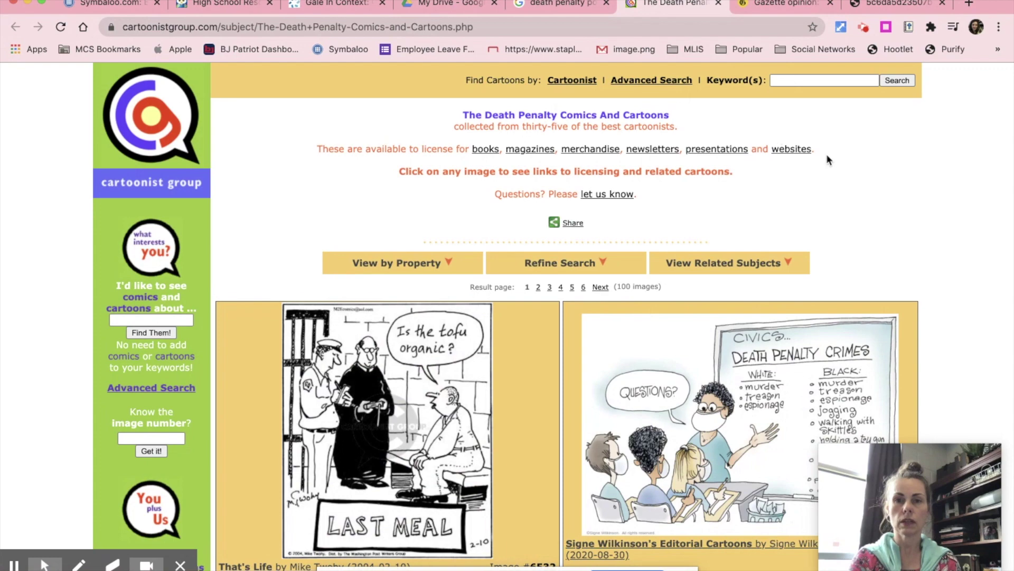
Find the "Texas Justice System" cartoon in the Cartoonist Group death penalty collection and open its own page.
{"action": "scroll", "coordinate": [838, 193], "scroll_direction": "down", "scroll_amount": 7}
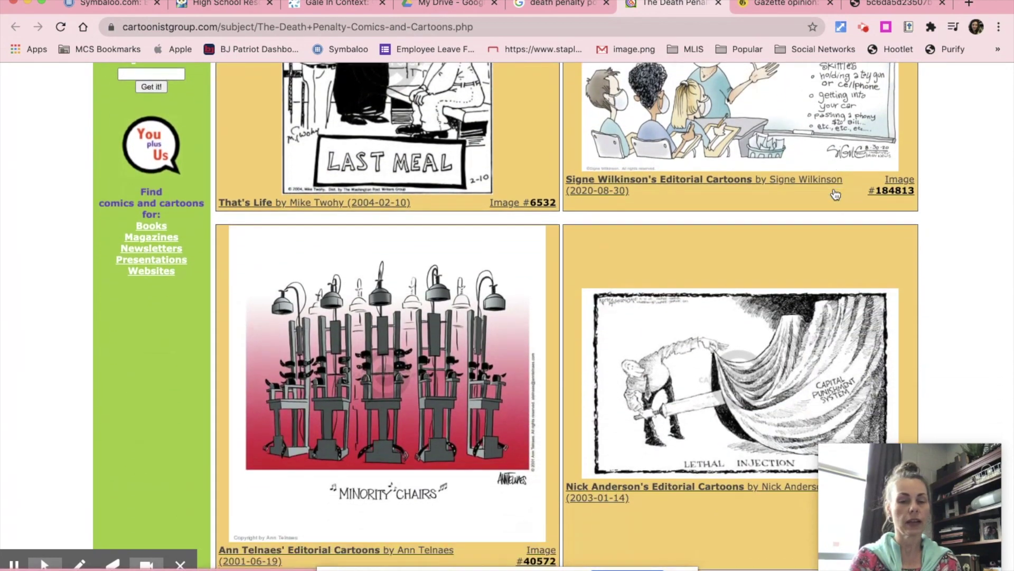
{"action": "scroll", "coordinate": [836, 195], "scroll_direction": "down", "scroll_amount": 13}
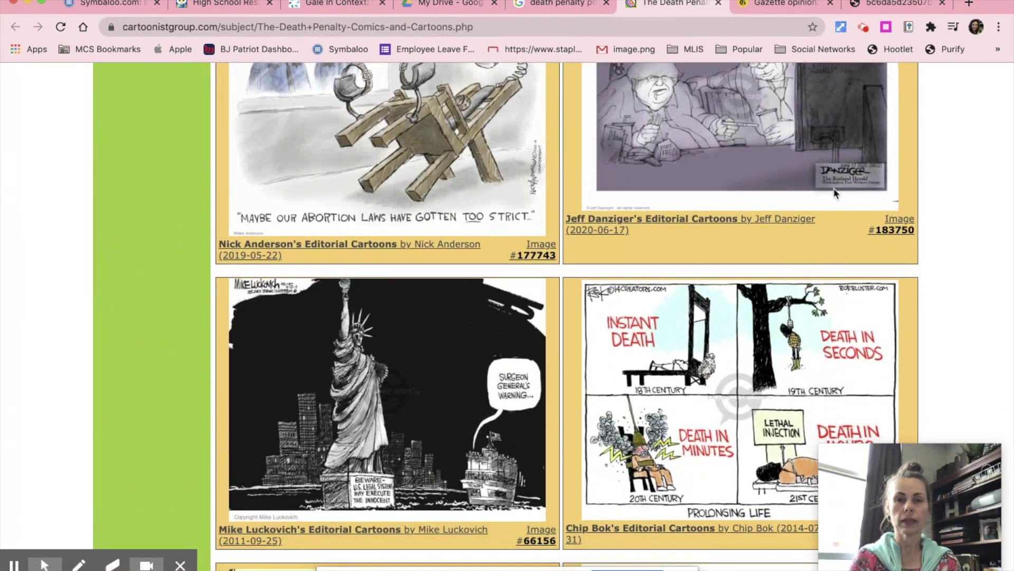
{"action": "scroll", "coordinate": [835, 193], "scroll_direction": "down", "scroll_amount": 2}
{"action": "scroll", "coordinate": [835, 195], "scroll_direction": "up", "scroll_amount": 2}
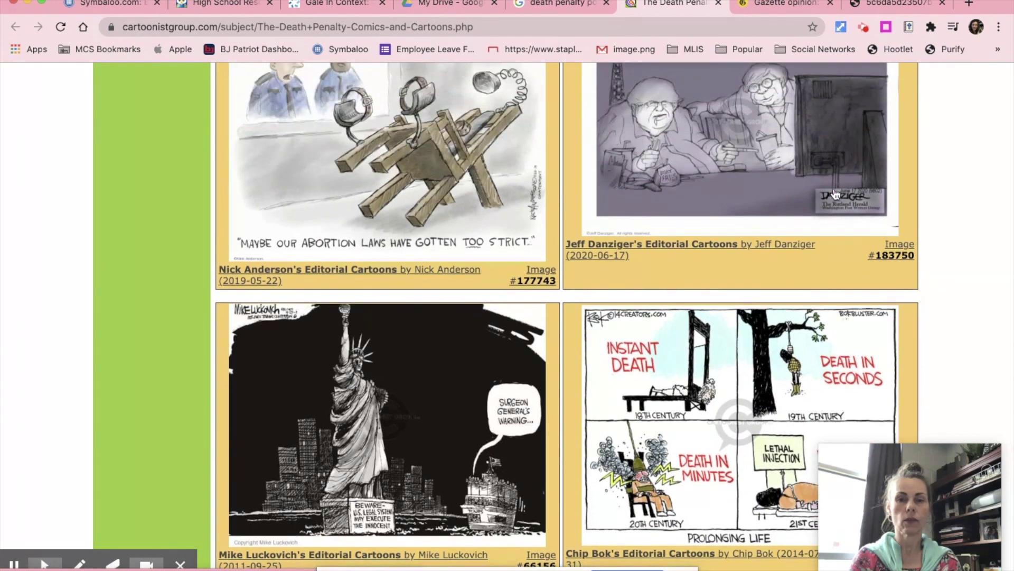
{"action": "scroll", "coordinate": [876, 210], "scroll_direction": "down", "scroll_amount": 14}
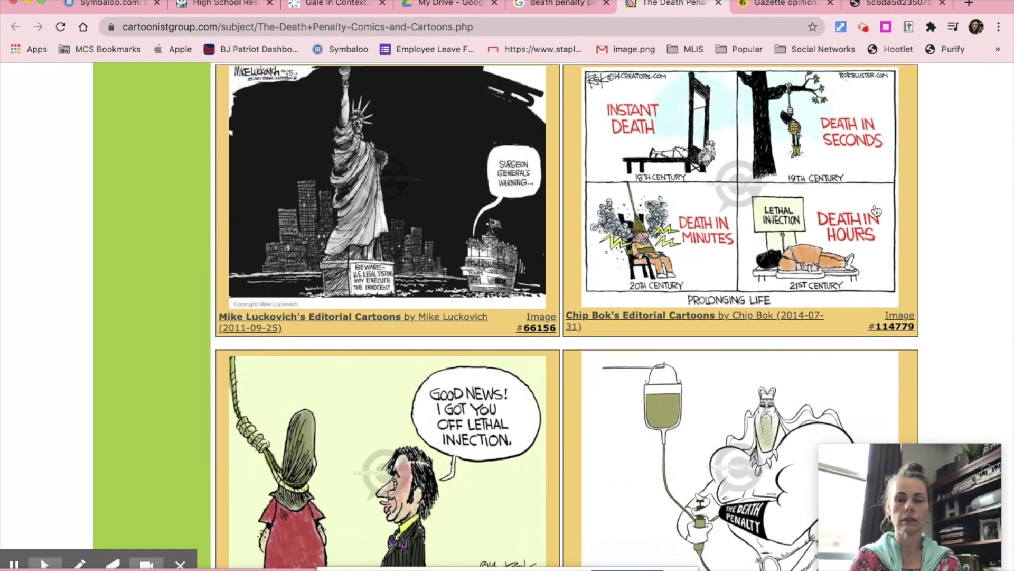
{"action": "scroll", "coordinate": [876, 211], "scroll_direction": "down", "scroll_amount": 1}
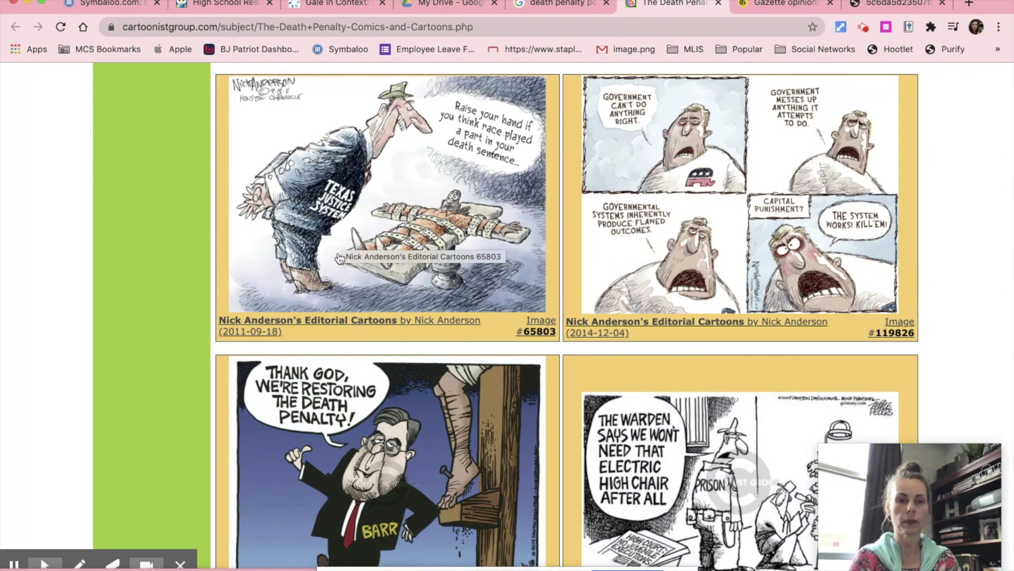
{"action": "left_click", "coordinate": [339, 184]}
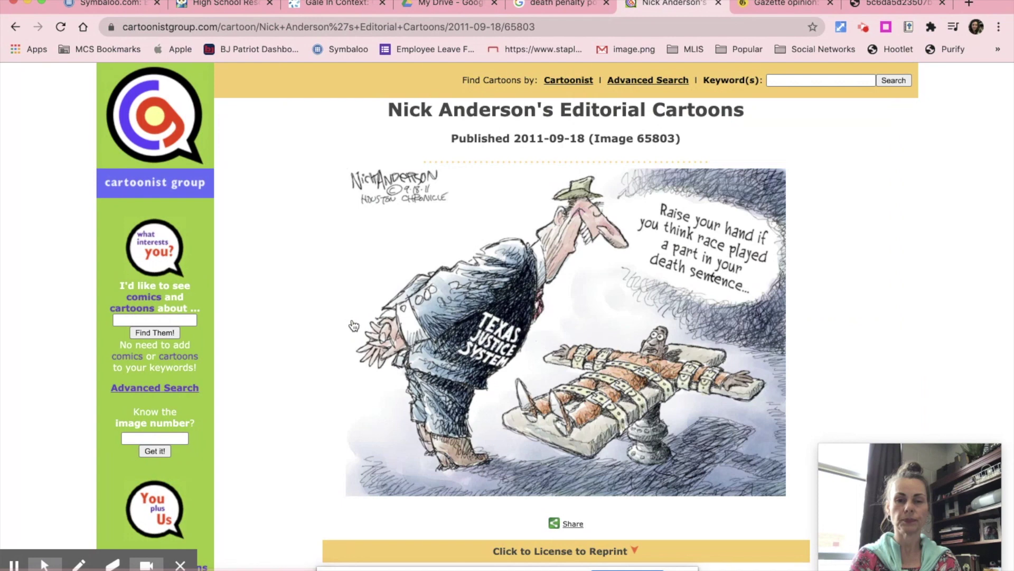
Show the cartoon's license-to-reprint options and open the educational usage guidelines.
{"action": "scroll", "coordinate": [833, 245], "scroll_direction": "down", "scroll_amount": 3}
{"action": "scroll", "coordinate": [832, 245], "scroll_direction": "down", "scroll_amount": 1}
{"action": "scroll", "coordinate": [832, 251], "scroll_direction": "up", "scroll_amount": 2}
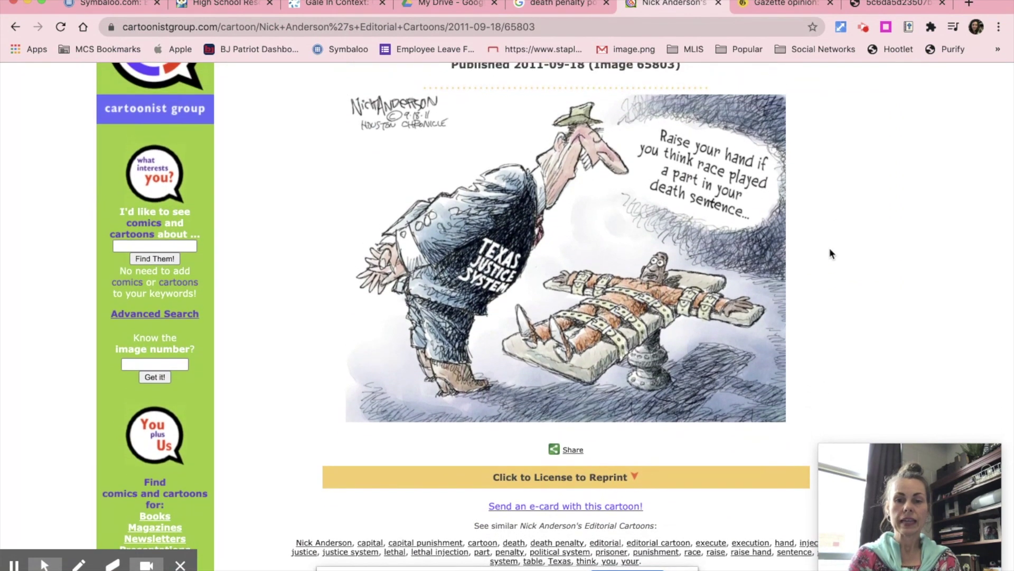
{"action": "left_click", "coordinate": [603, 482]}
{"action": "scroll", "coordinate": [603, 482], "scroll_direction": "down", "scroll_amount": 3}
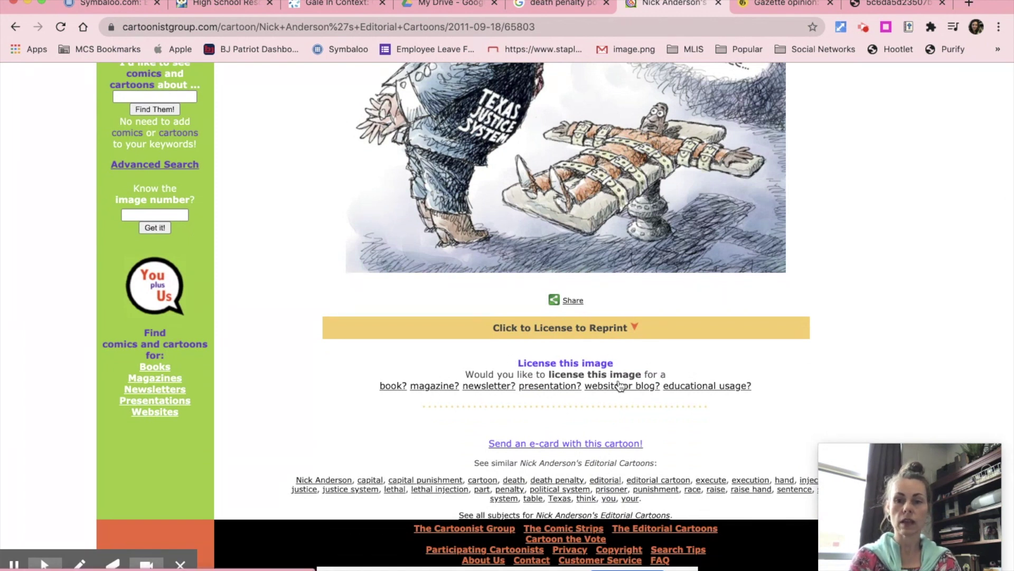
{"action": "left_click", "coordinate": [692, 387]}
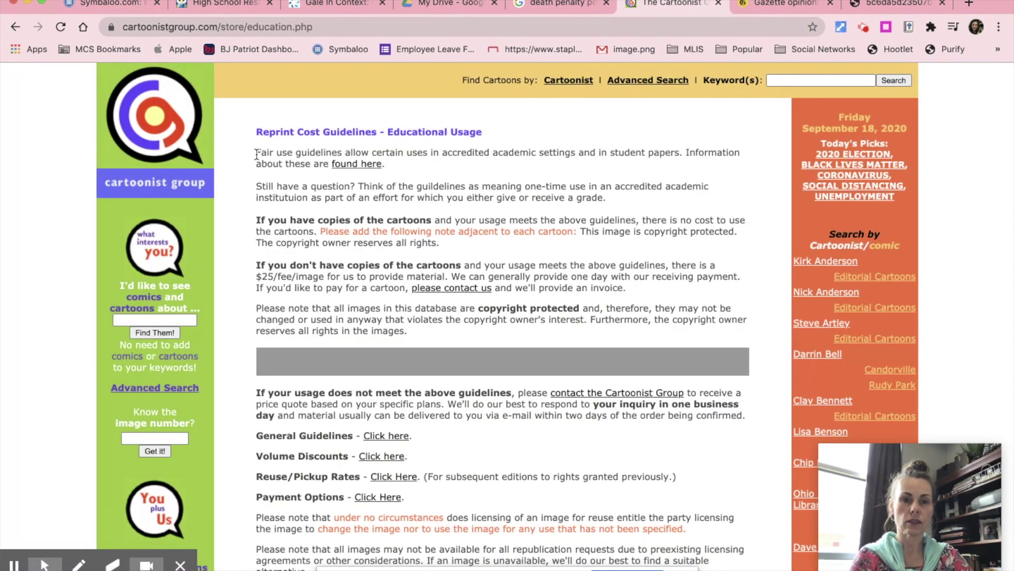
Highlight the fair use sentence about accredited academic settings and student papers, and return to the cartoon's page.
{"action": "left_click_drag", "start_coordinate": [256, 154], "coordinate": [681, 154]}
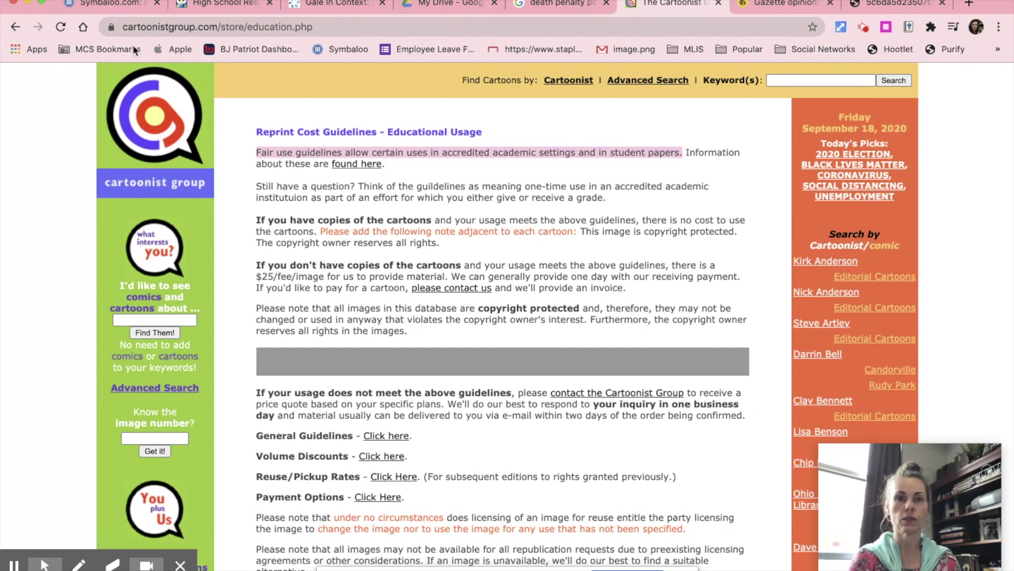
{"action": "left_click", "coordinate": [14, 30]}
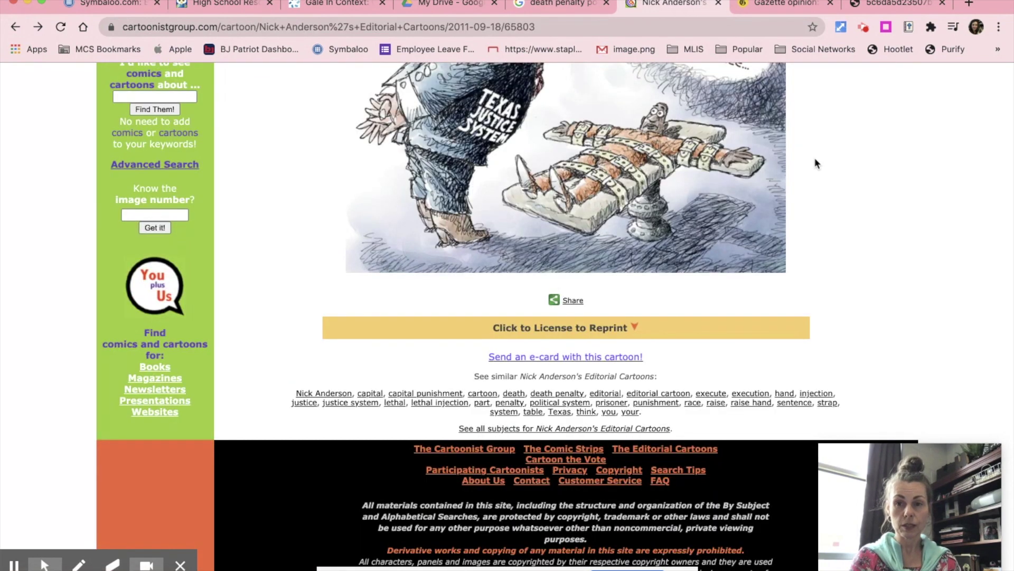
{"action": "scroll", "coordinate": [814, 157], "scroll_direction": "up", "scroll_amount": 3}
{"action": "scroll", "coordinate": [815, 158], "scroll_direction": "down", "scroll_amount": 1}
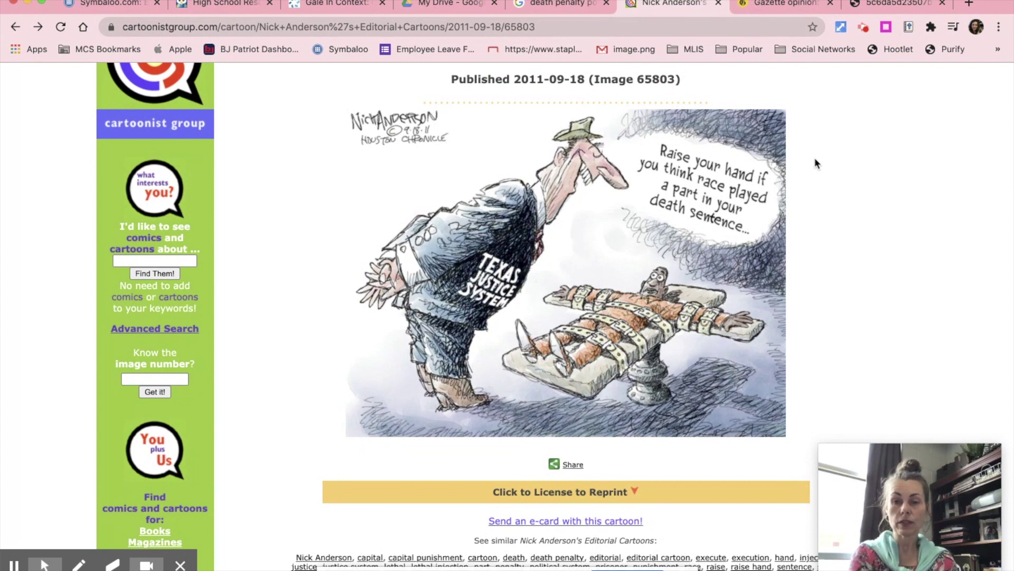
Save the cartoon image to the Downloads folder as "Death penalty political cartoon" in JPEG format.
{"action": "right_click", "coordinate": [583, 262]}
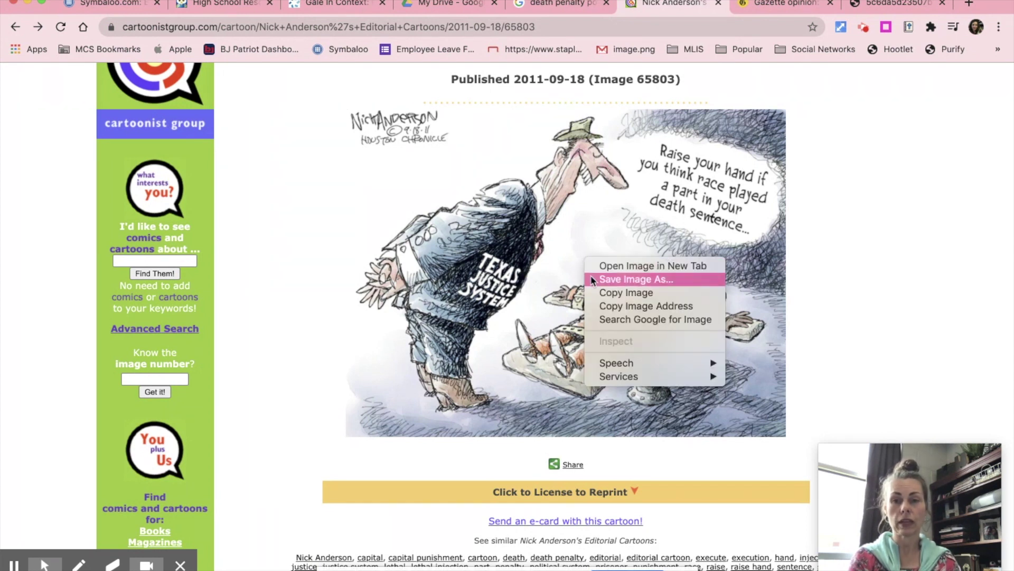
{"action": "left_click", "coordinate": [593, 278]}
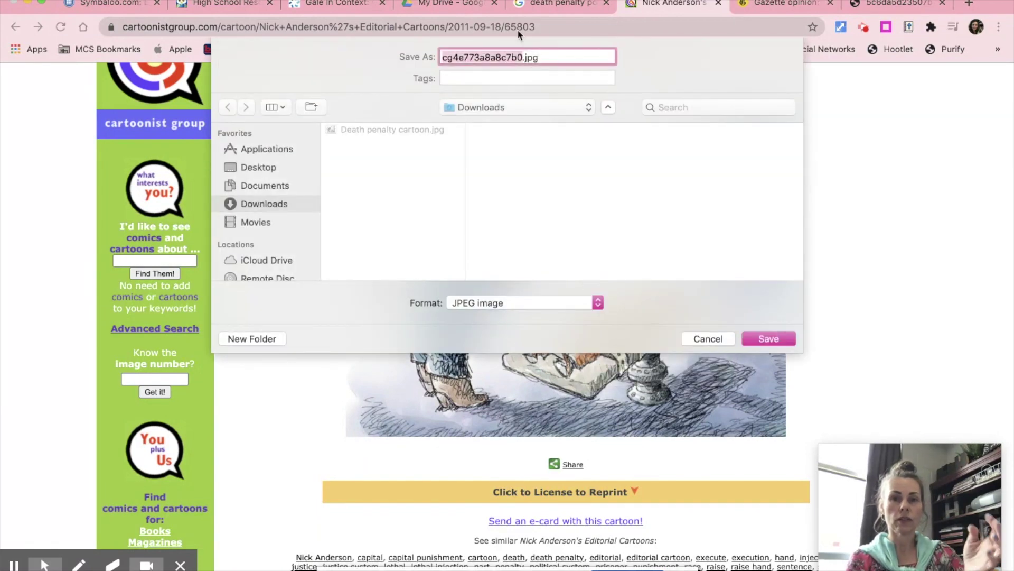
{"action": "type", "text": "Death pe"}
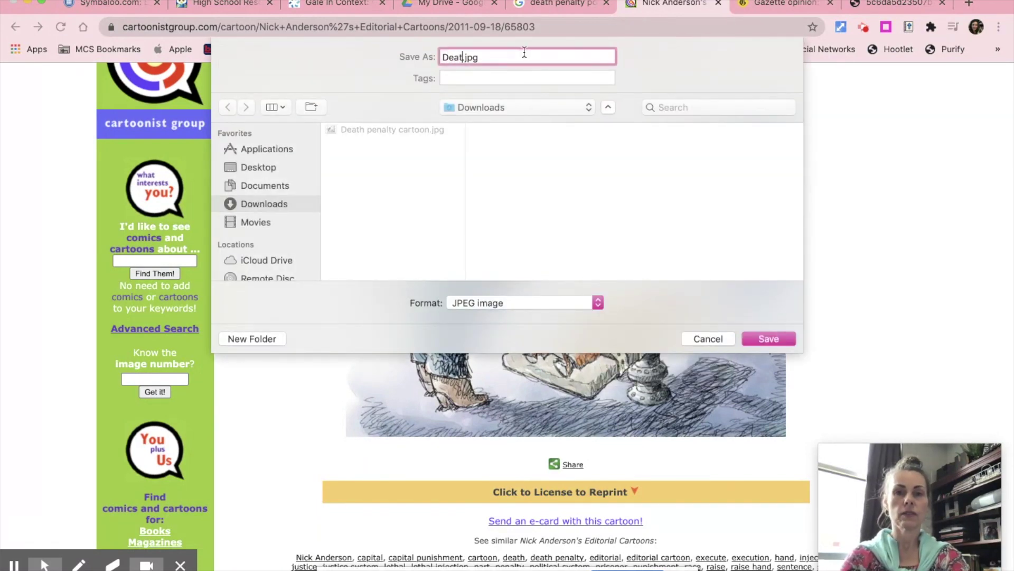
{"action": "type", "text": "nalt"}
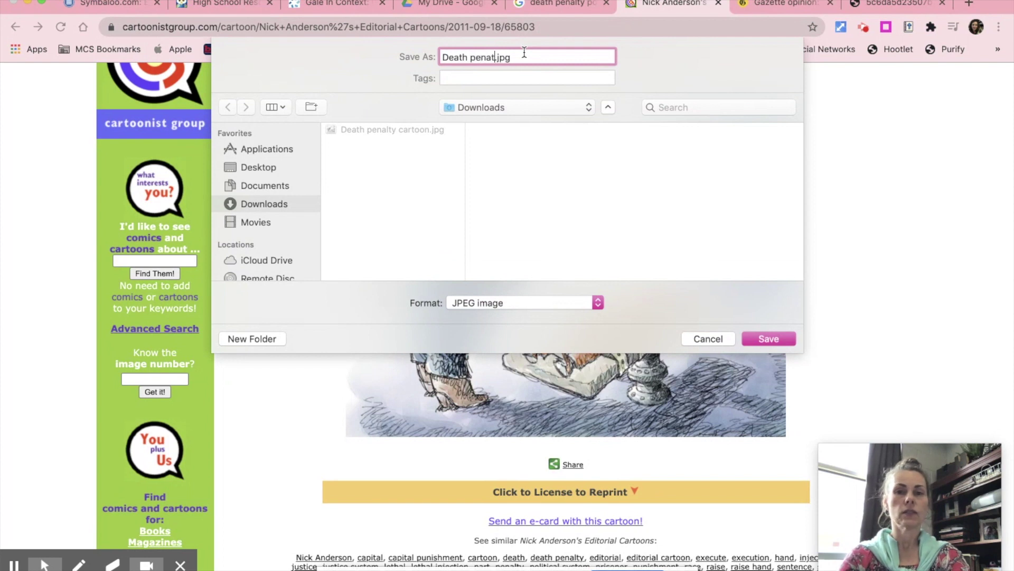
{"action": "type", "text": "y polit"}
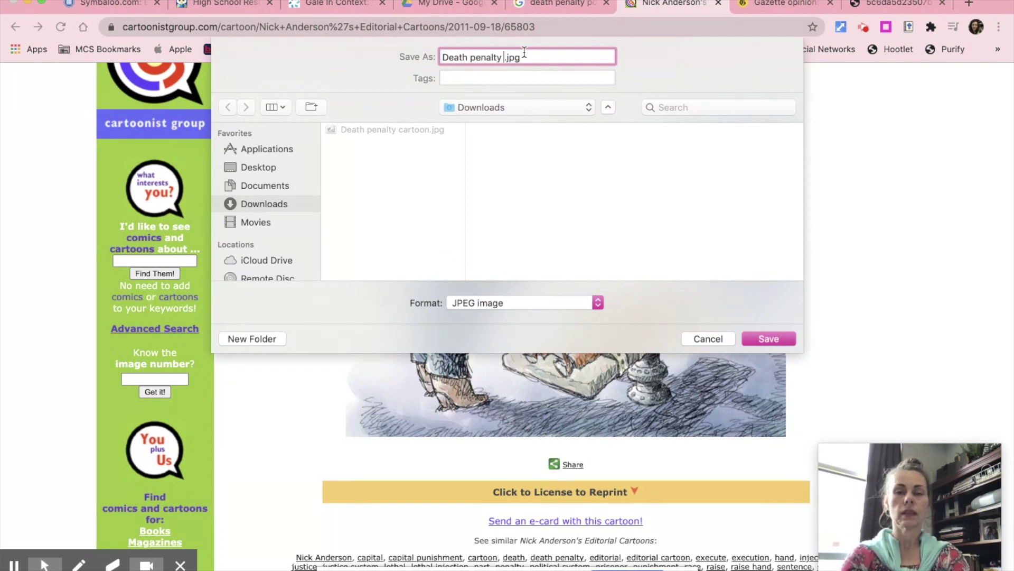
{"action": "type", "text": "ical cartoon"}
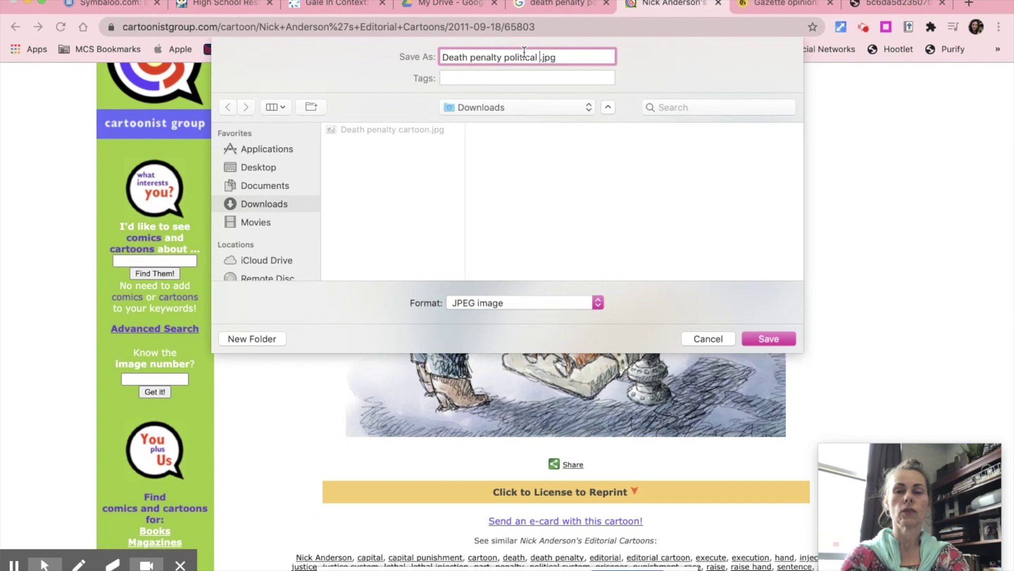
{"action": "key", "text": "Return"}
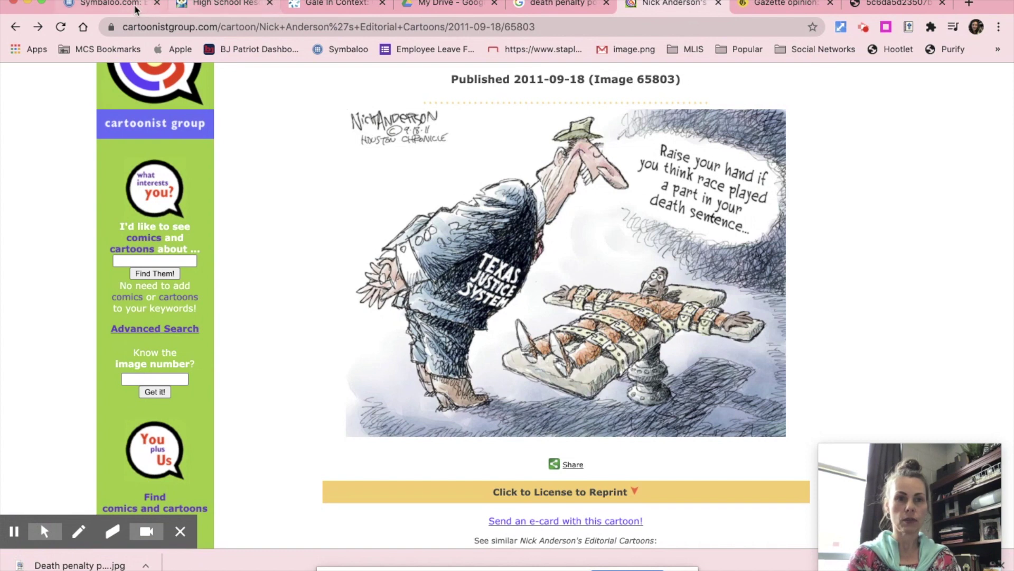
Return to Symbaloo, close the High School Resources and Gale tabs, and open MyBib from the Research Resources tiles.
{"action": "left_click", "coordinate": [114, 5]}
{"action": "left_click", "coordinate": [269, 2]}
{"action": "left_click", "coordinate": [270, 2]}
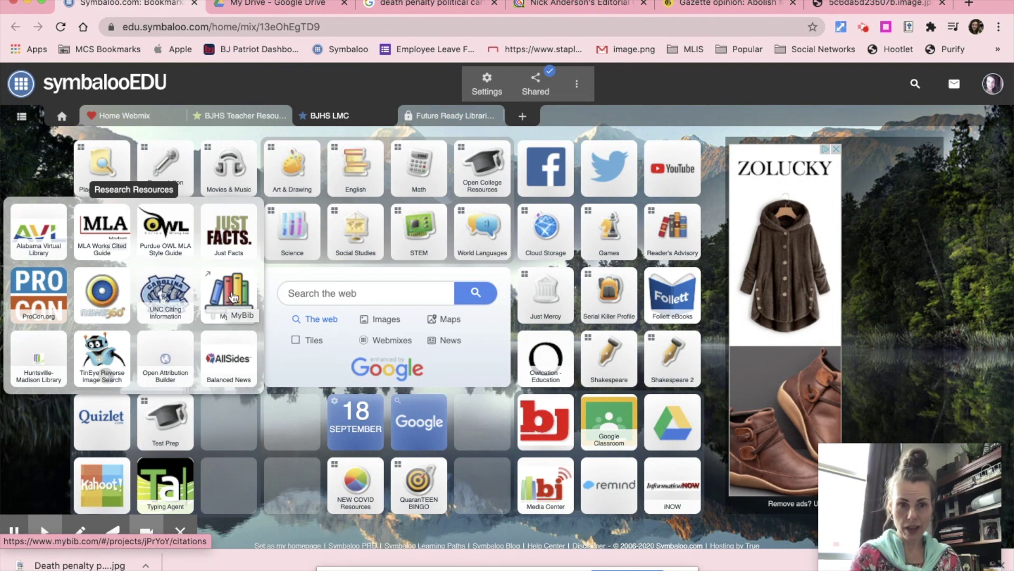
{"action": "left_click", "coordinate": [224, 301]}
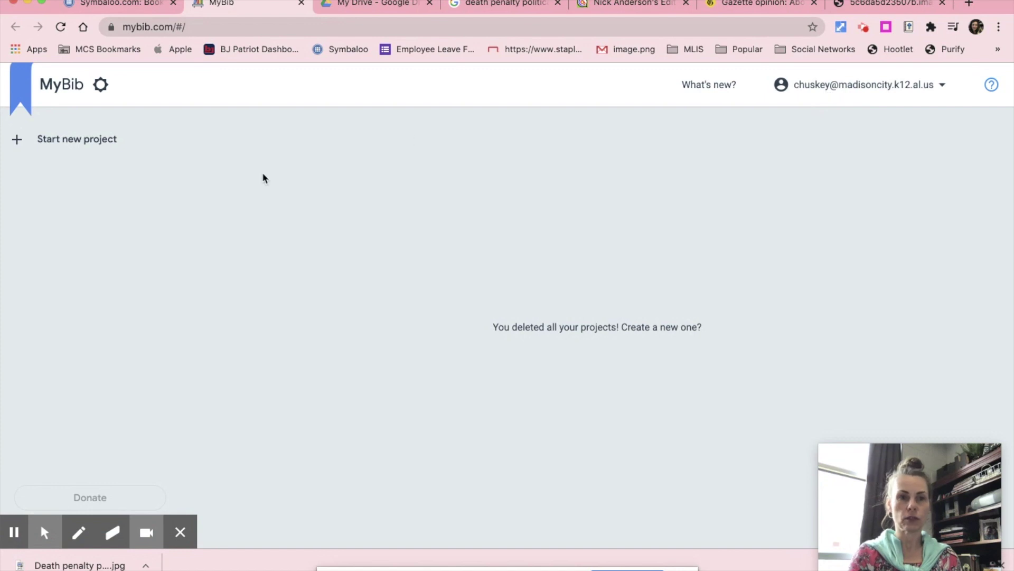
Start a new MyBib project and name it "Just Mercy Research".
{"action": "left_click", "coordinate": [64, 143]}
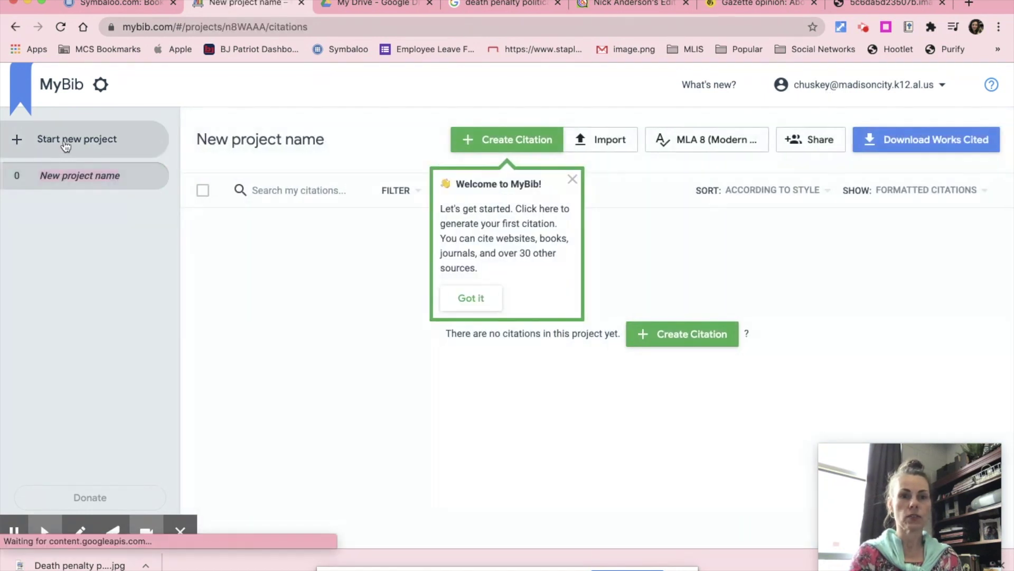
{"action": "left_click", "coordinate": [292, 140]}
{"action": "triple_click", "coordinate": [292, 142]}
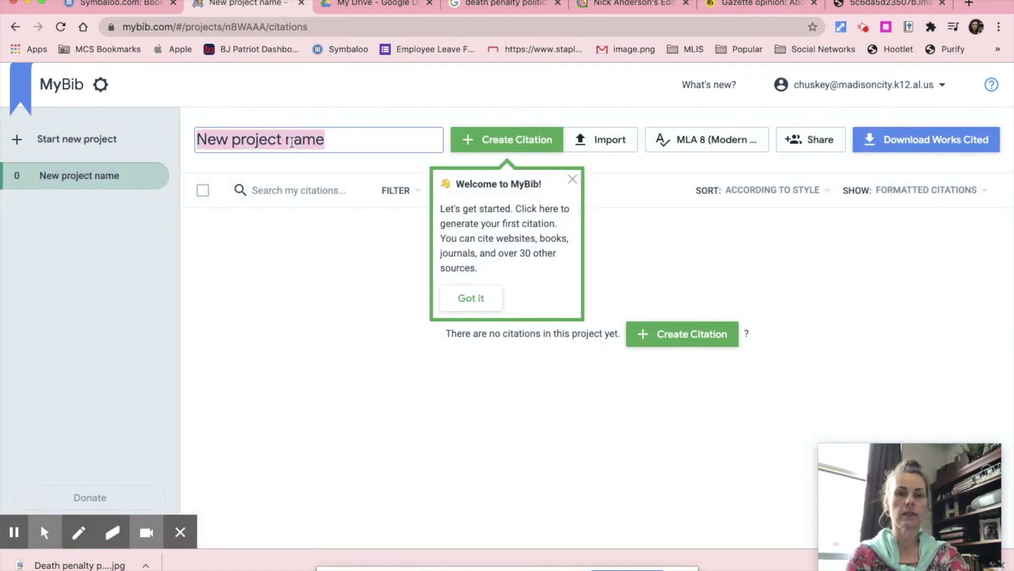
{"action": "type", "text": "Just Mercy Ee"}
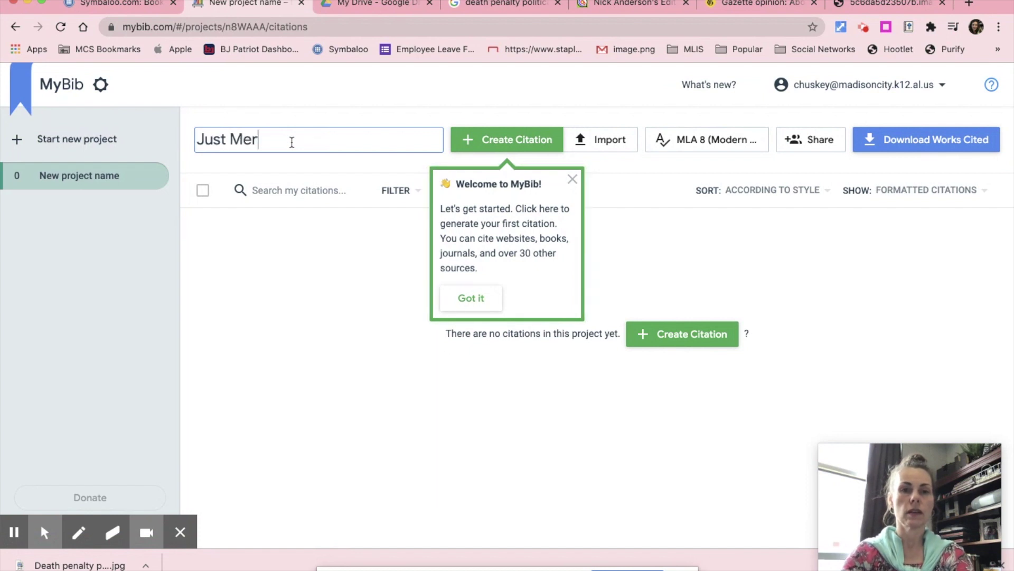
{"action": "key", "text": "BackSpace"}
{"action": "key", "text": "BackSpace"}
{"action": "type", "text": "Research"}
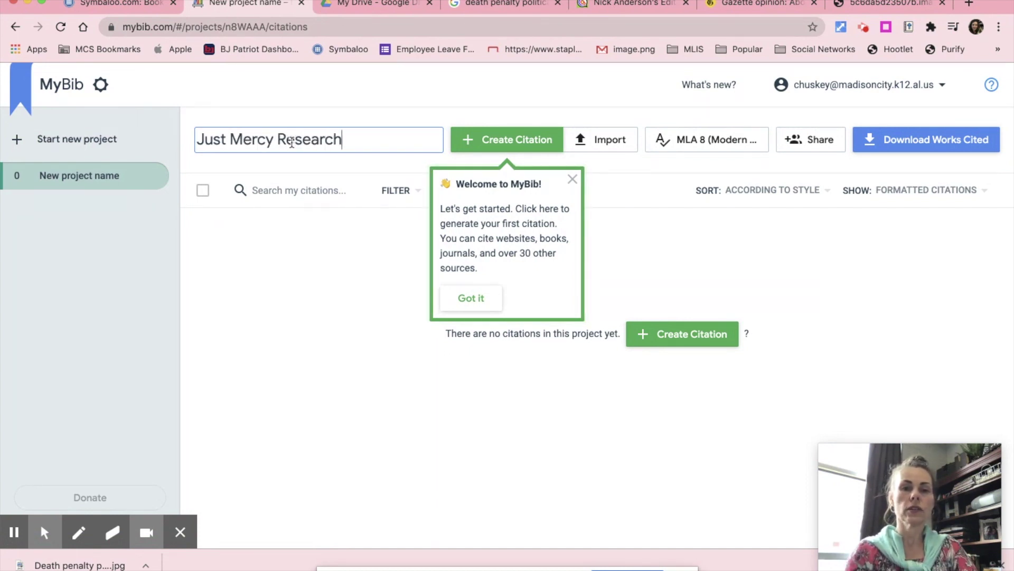
{"action": "left_click", "coordinate": [355, 166]}
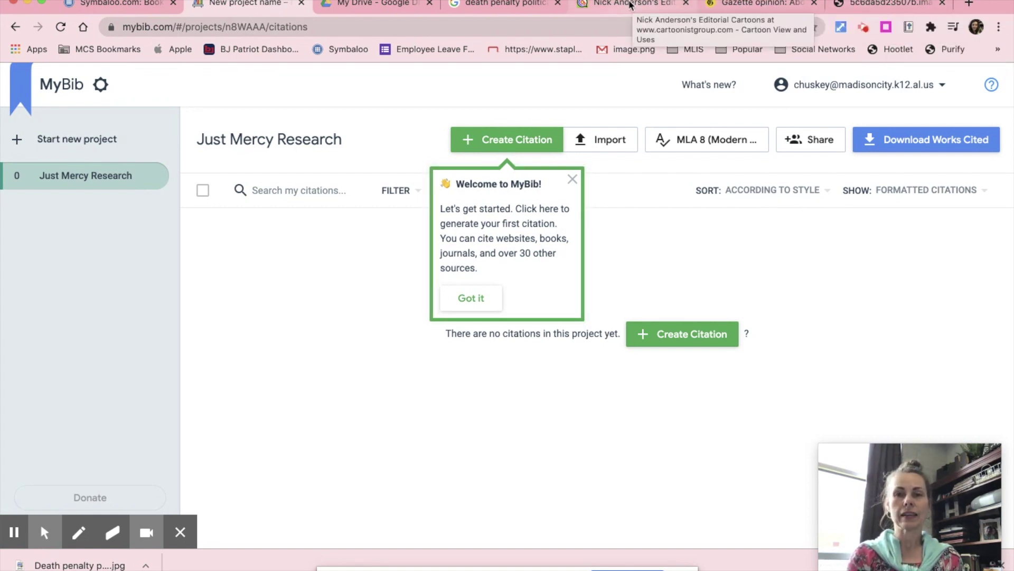
Generate an MLA 8 citation for the cartoonistgroup.com cartoon page with the MyBib extension and save it to the project.
{"action": "left_click", "coordinate": [629, 4]}
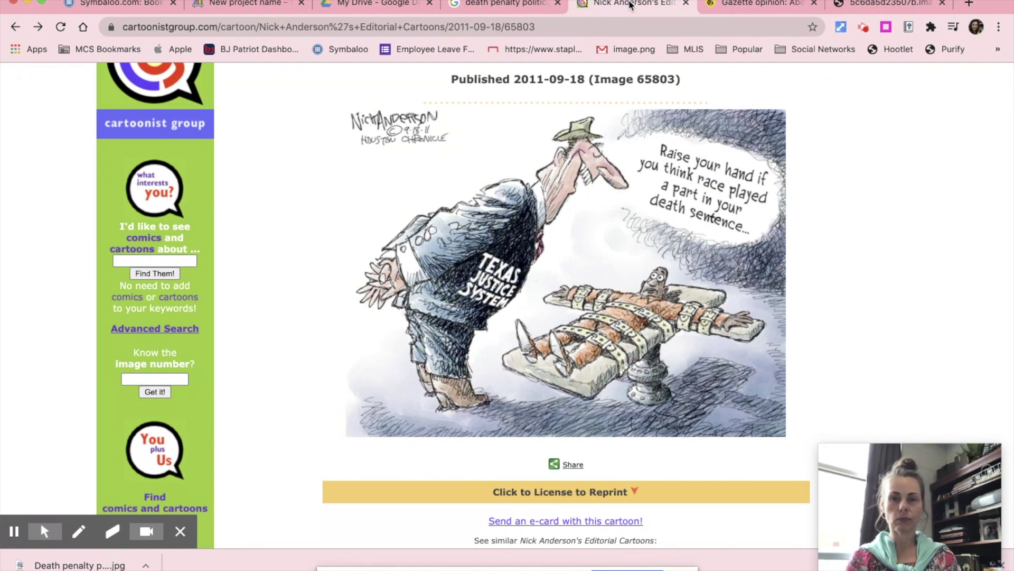
{"action": "left_click", "coordinate": [908, 28]}
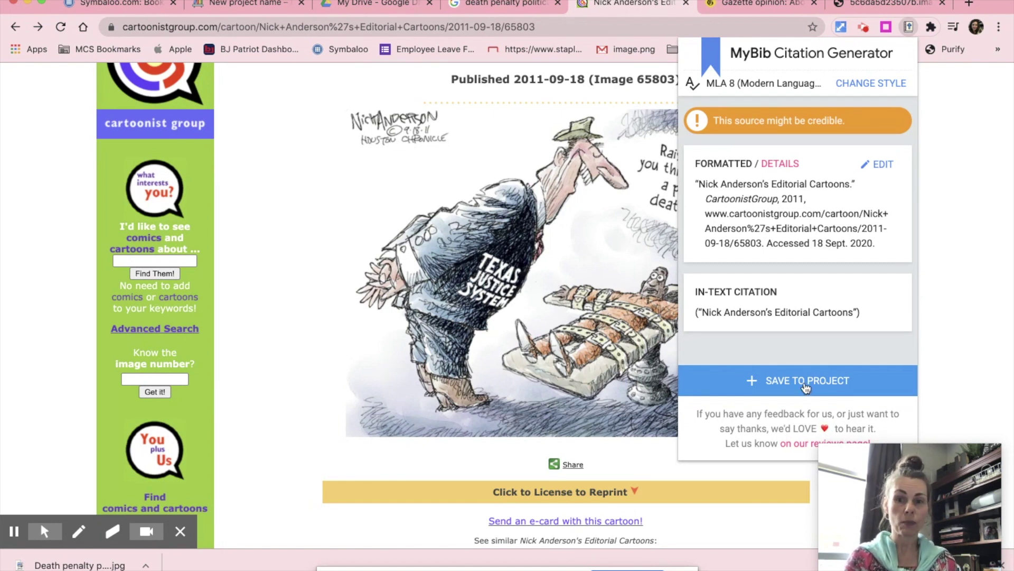
{"action": "left_click", "coordinate": [760, 380]}
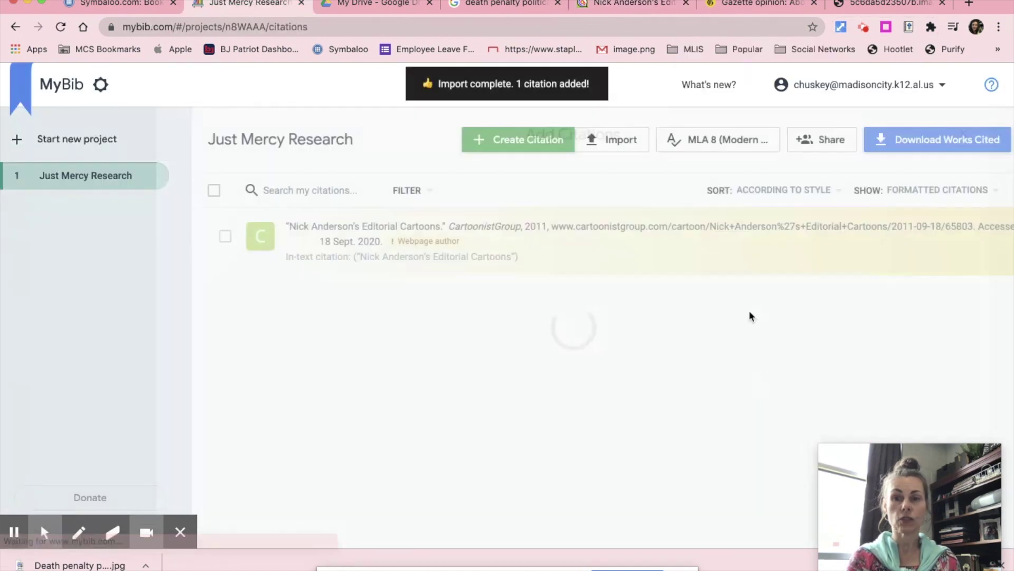
Return to the cartoon page and copy its formatted MLA 8 citation from the MyBib Citation Generator.
{"action": "left_click", "coordinate": [636, 5]}
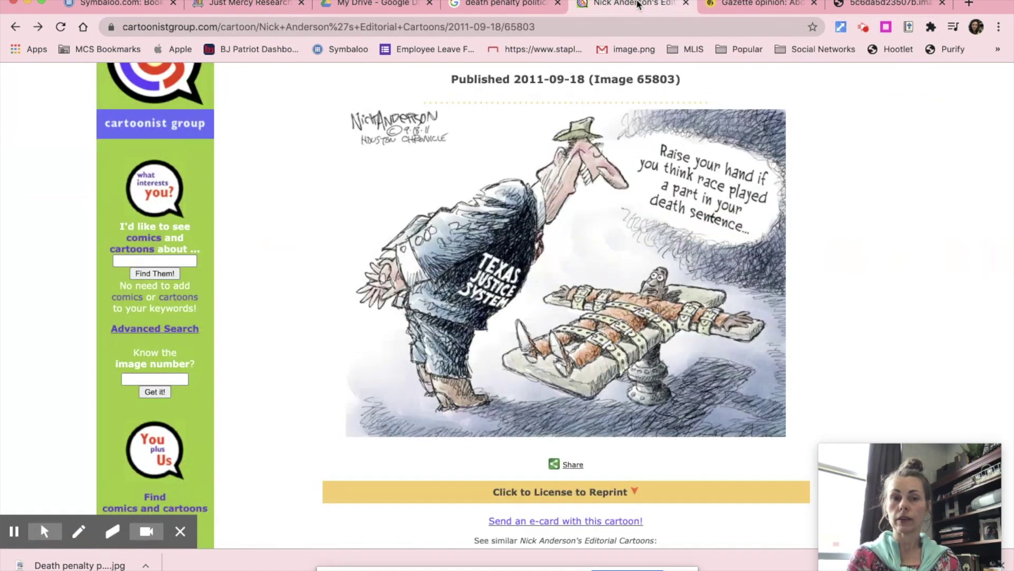
{"action": "left_click", "coordinate": [909, 27]}
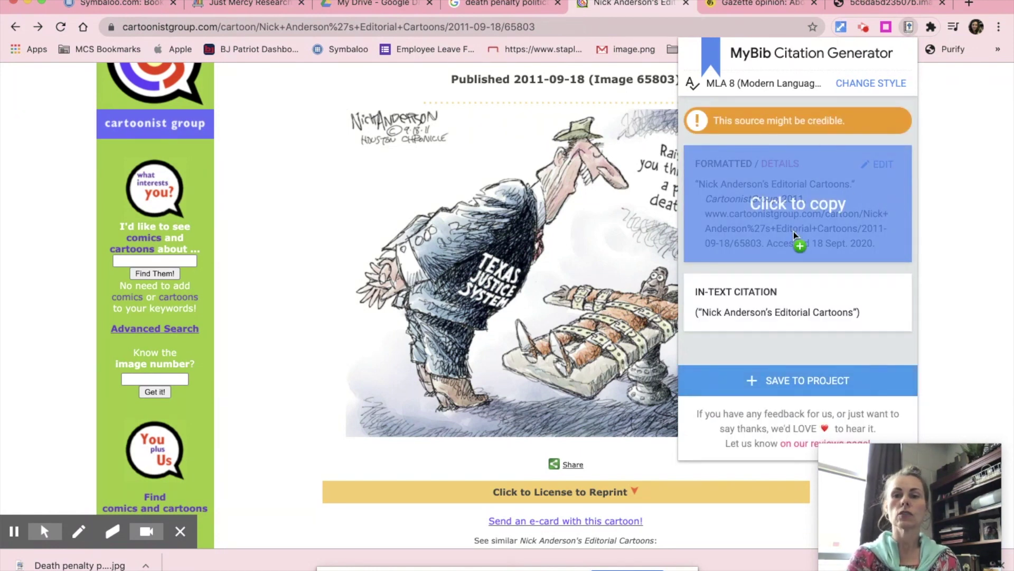
{"action": "left_click", "coordinate": [785, 205]}
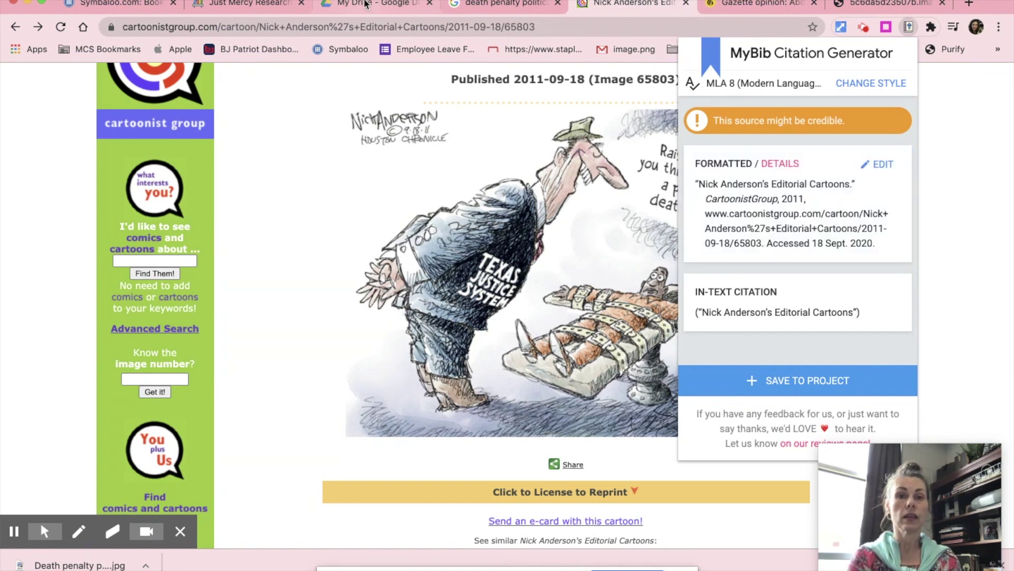
Close the separate image tab and create a new blank Google Docs document in a new tab using doc.new.
{"action": "left_click", "coordinate": [943, 3]}
{"action": "left_click", "coordinate": [969, 3]}
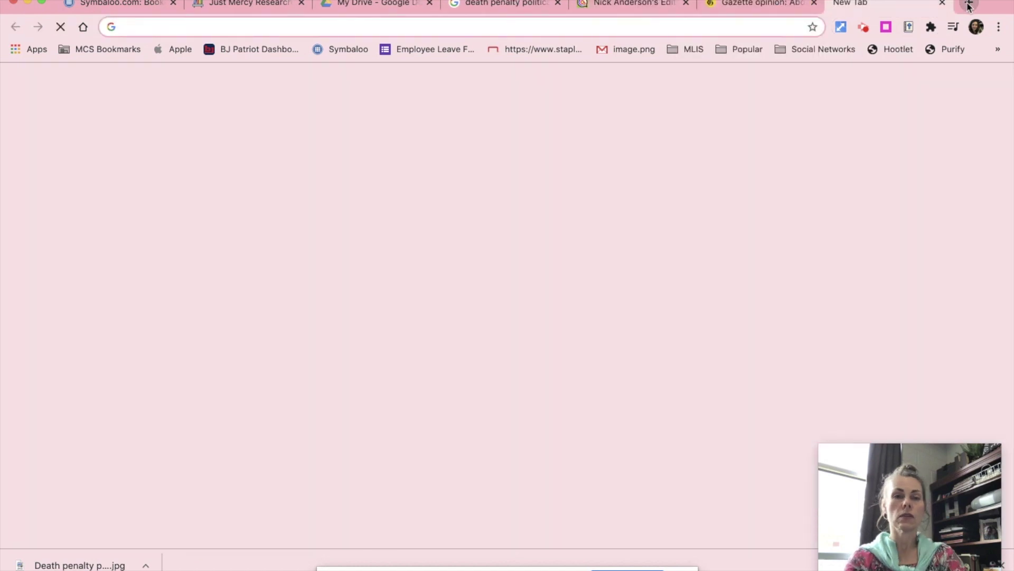
{"action": "type", "text": "doc"}
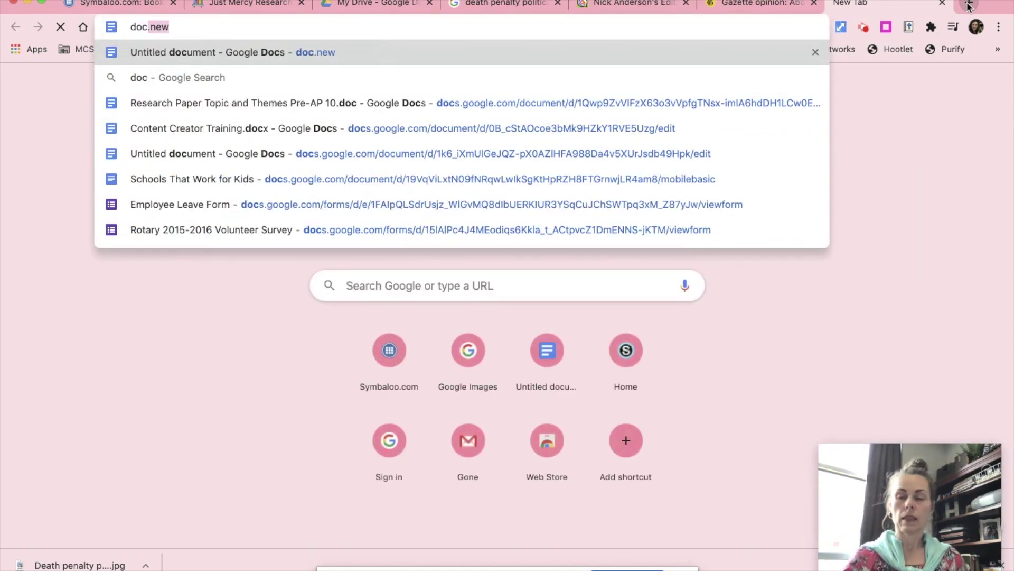
{"action": "key", "text": "Return"}
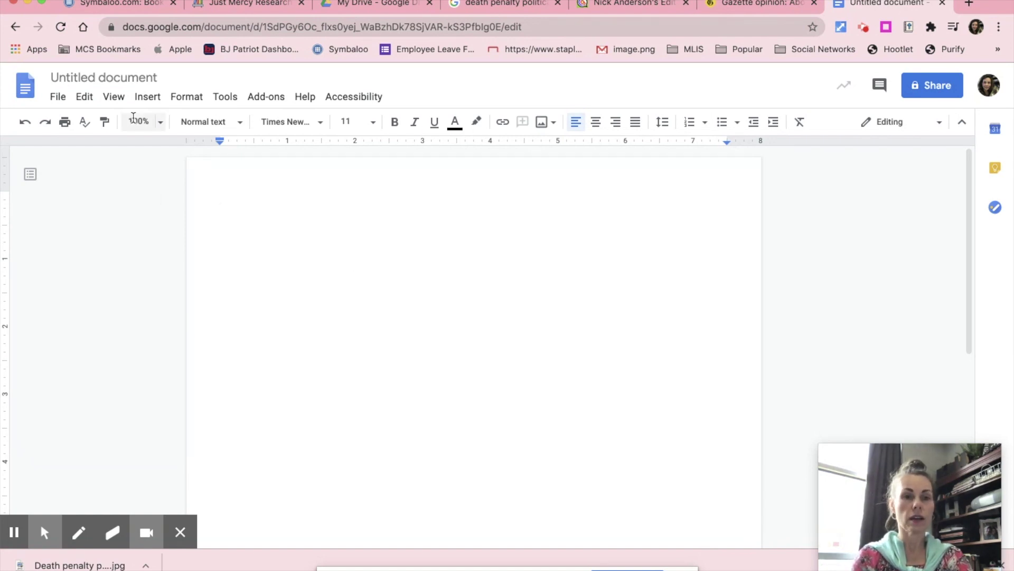
Name the document "Works Cited" and copy that title.
{"action": "left_click", "coordinate": [115, 78]}
{"action": "type", "text": "W"}
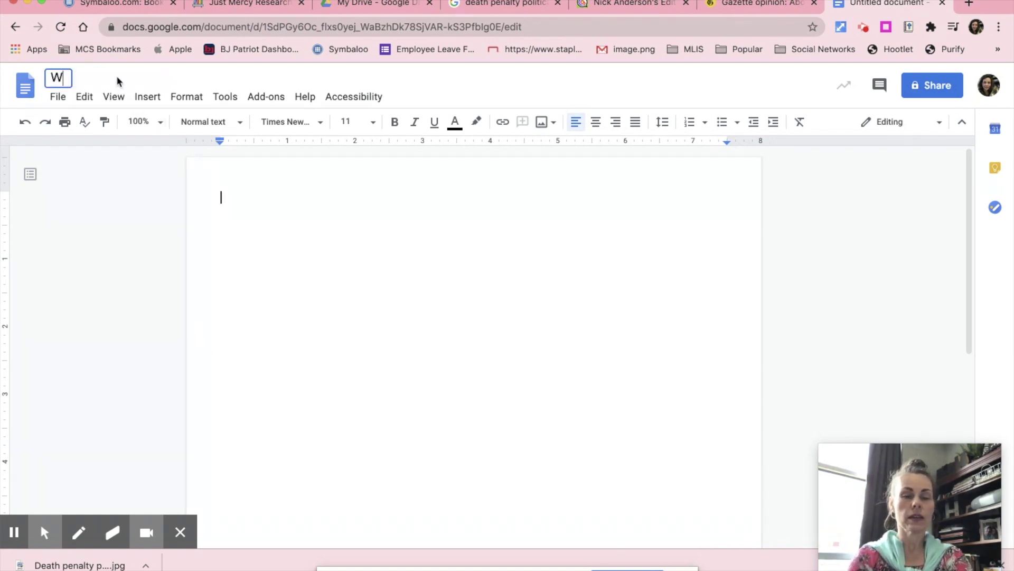
{"action": "type", "text": "orks Cited"}
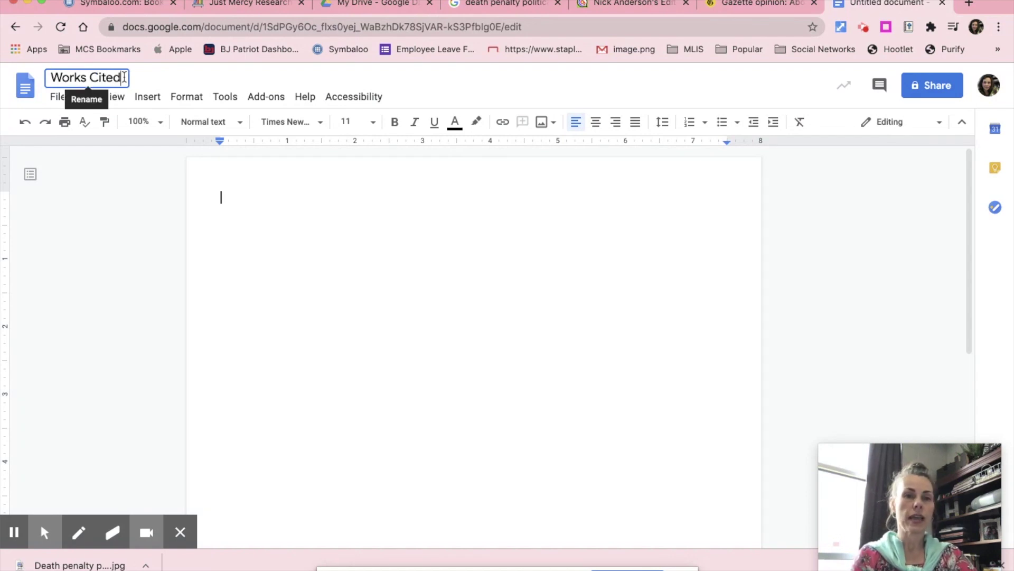
{"action": "left_click", "coordinate": [51, 78]}
{"action": "left_click_drag", "start_coordinate": [50, 77], "coordinate": [120, 78]}
{"action": "key", "text": "super+c"}
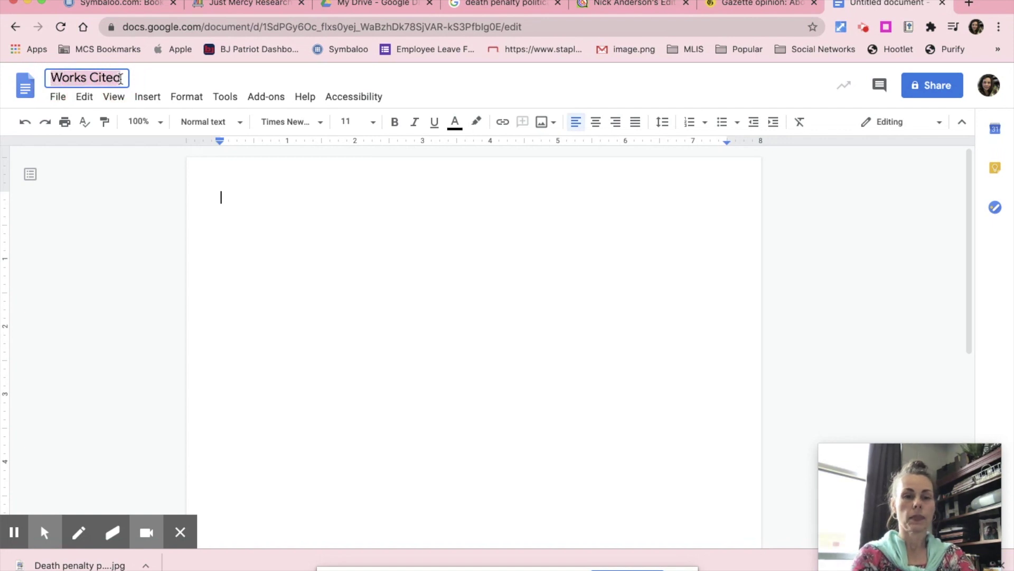
{"action": "left_click", "coordinate": [471, 204]}
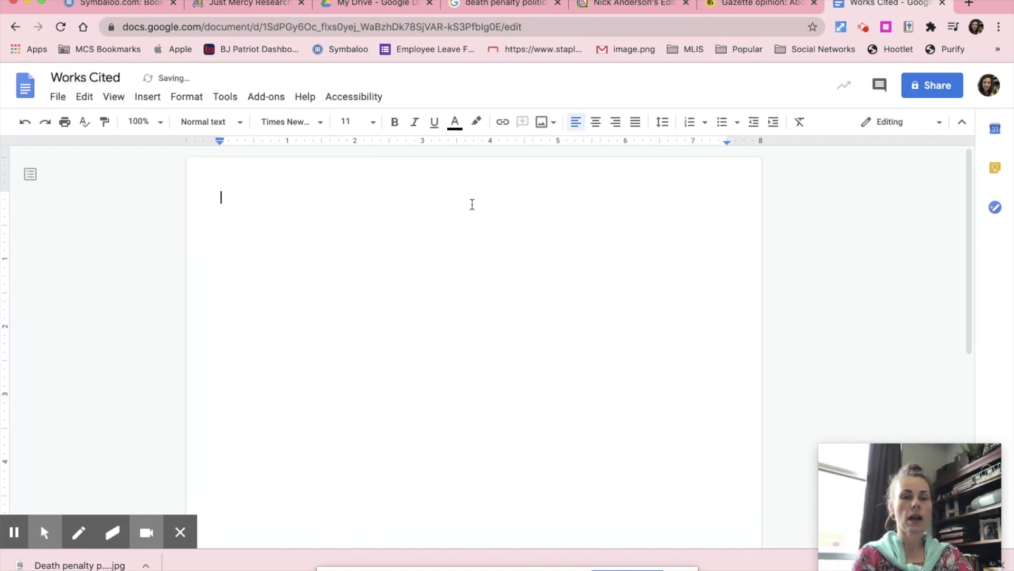
Set the document's top, bottom, left and right page margins to 1 inch each.
{"action": "left_click", "coordinate": [62, 100]}
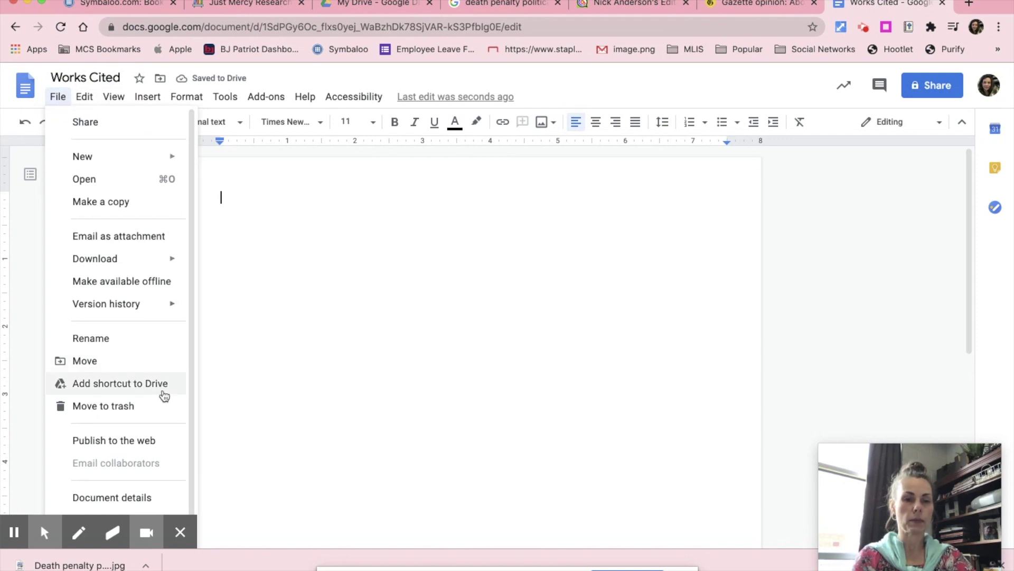
{"action": "scroll", "coordinate": [160, 400], "scroll_direction": "down", "scroll_amount": 1}
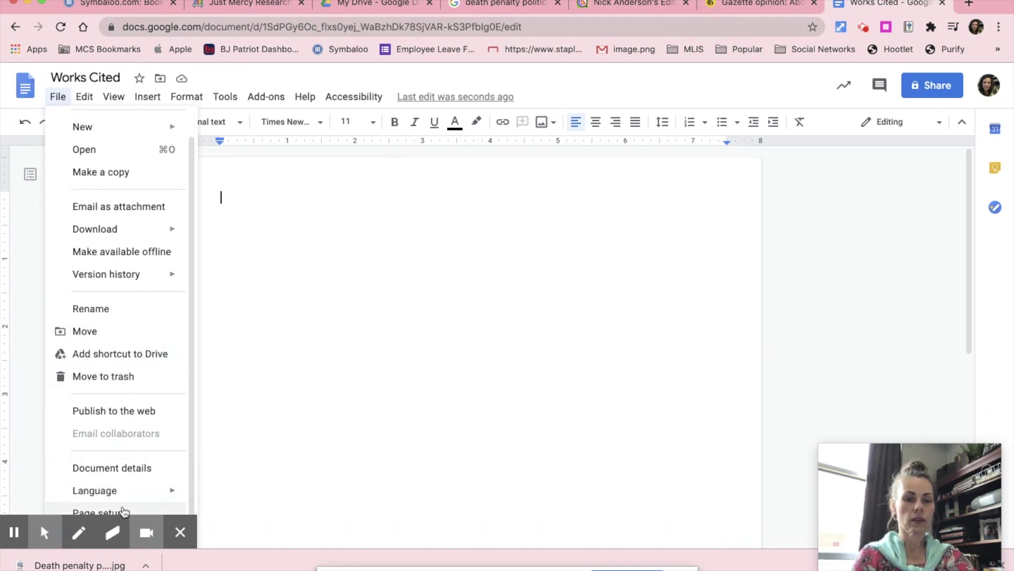
{"action": "left_click", "coordinate": [125, 511]}
{"action": "left_click_drag", "start_coordinate": [615, 243], "coordinate": [590, 247]}
{"action": "type", "text": "1"}
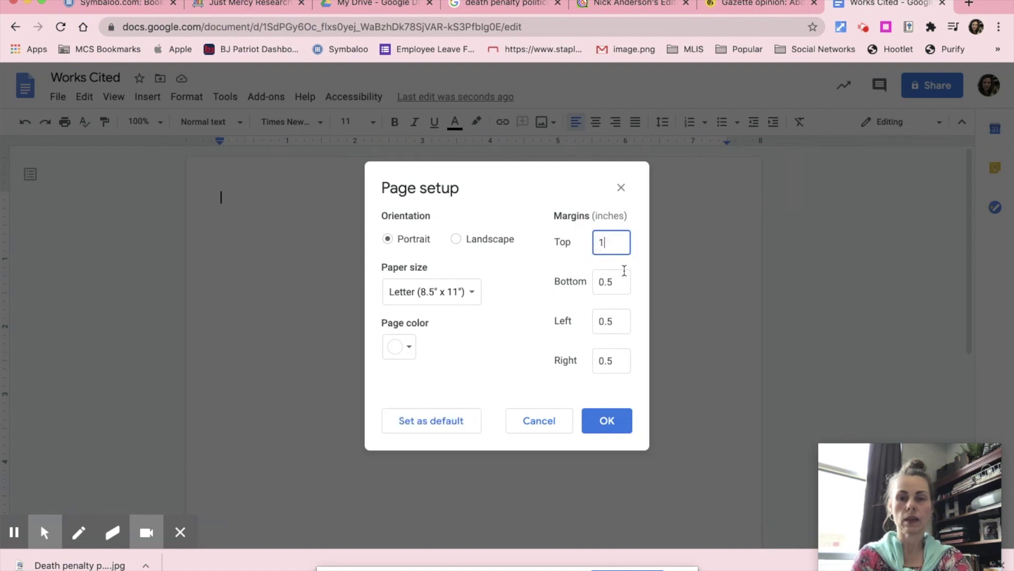
{"action": "left_click_drag", "start_coordinate": [615, 281], "coordinate": [591, 284]}
{"action": "type", "text": "1"}
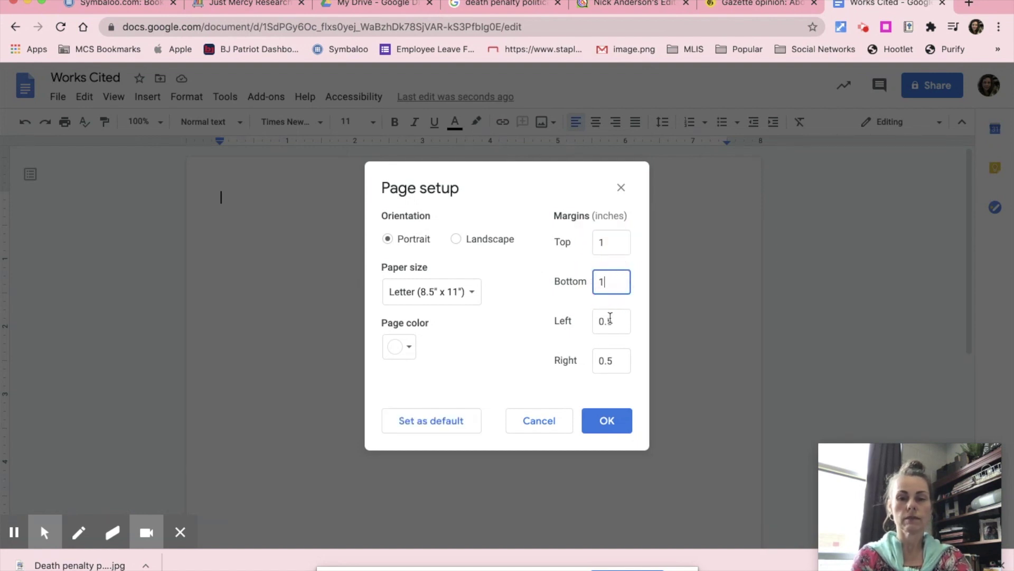
{"action": "left_click_drag", "start_coordinate": [612, 320], "coordinate": [595, 322]}
{"action": "type", "text": "1"}
{"action": "left_click_drag", "start_coordinate": [616, 359], "coordinate": [594, 360]}
{"action": "type", "text": "1"}
{"action": "left_click", "coordinate": [613, 433]}
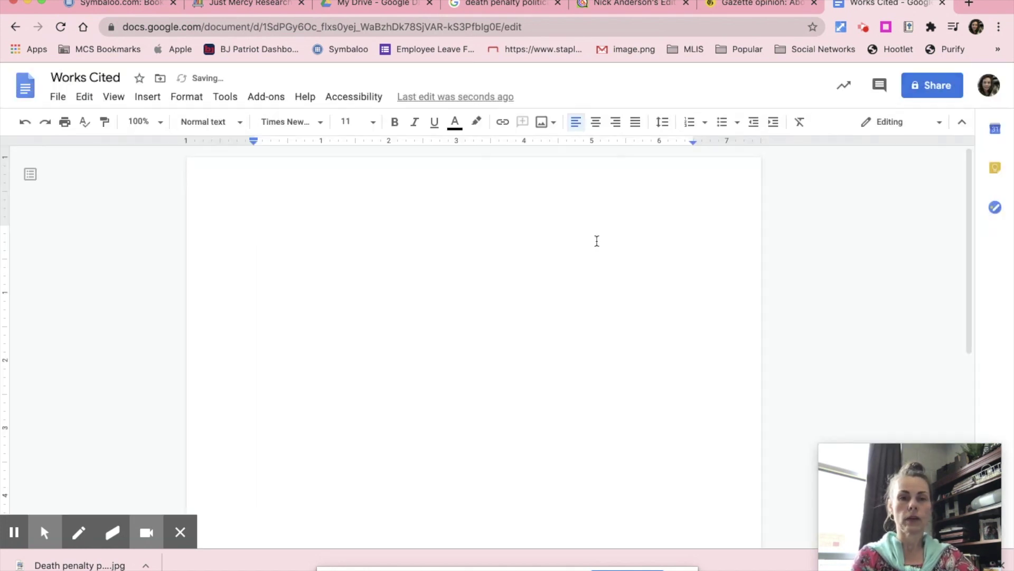
Add a centered "Works Cited" heading on the first line and start a left-aligned line below it.
{"action": "left_click", "coordinate": [596, 122]}
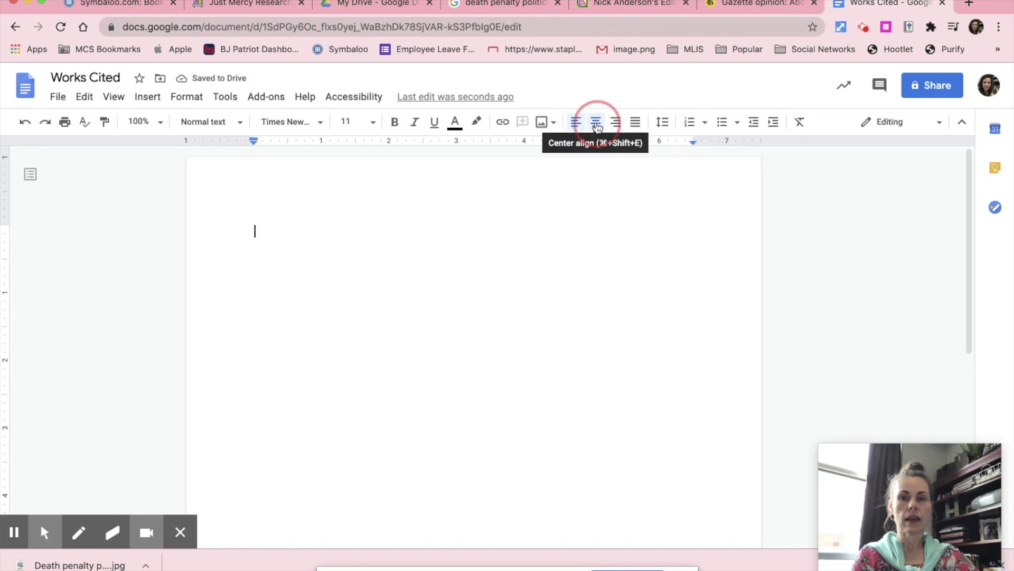
{"action": "type", "text": "Works Cited"}
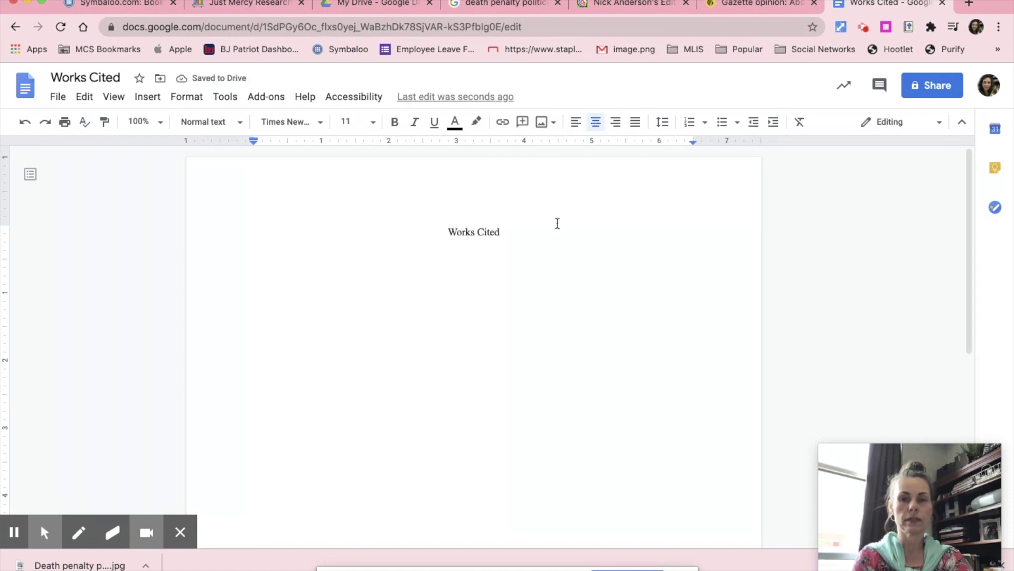
{"action": "key", "text": "Return"}
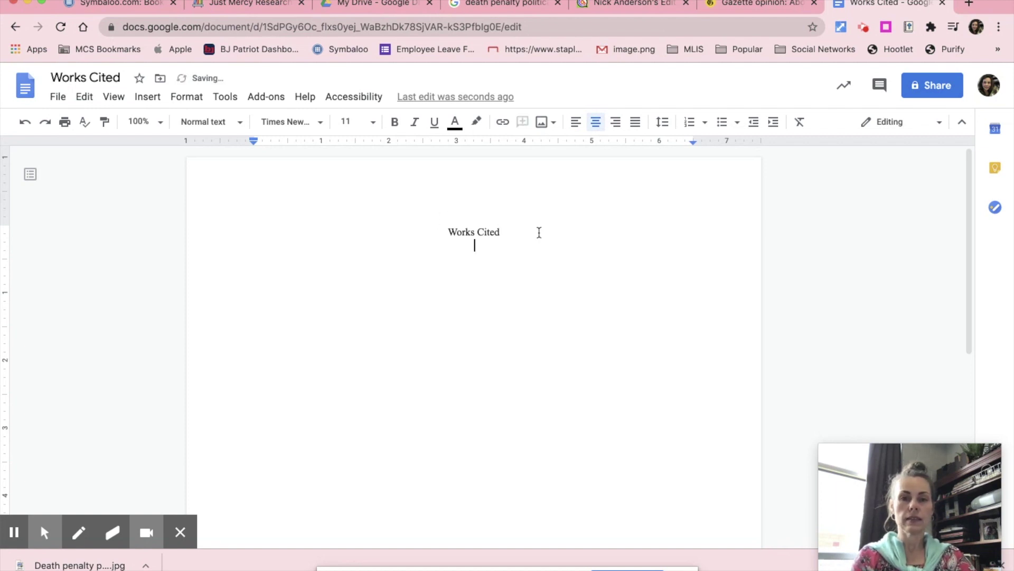
{"action": "left_click", "coordinate": [577, 126]}
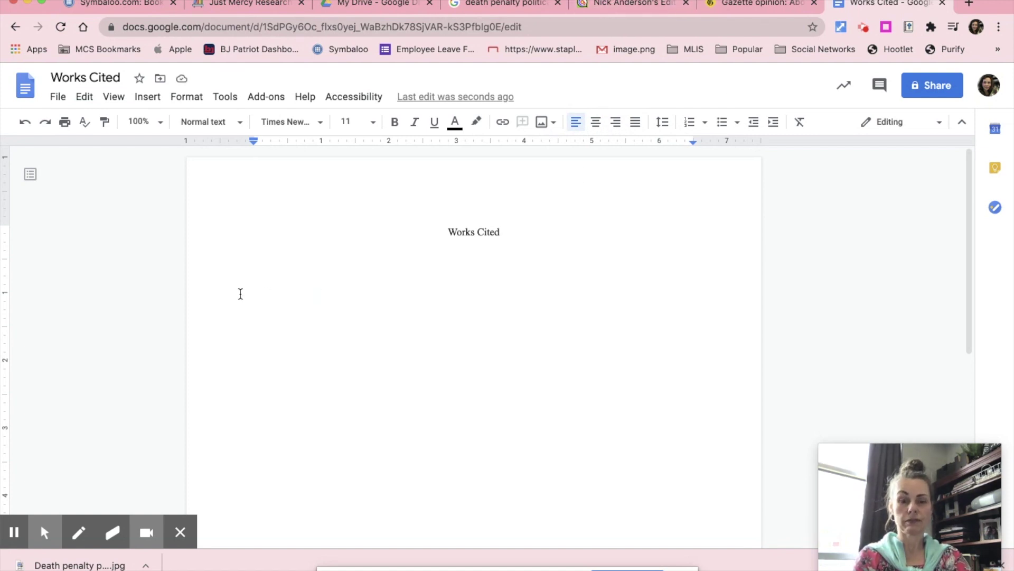
Copy the cartoon page's formatted MLA 8 citation from the MyBib extension and paste it below the Works Cited heading.
{"action": "key", "text": "super+v"}
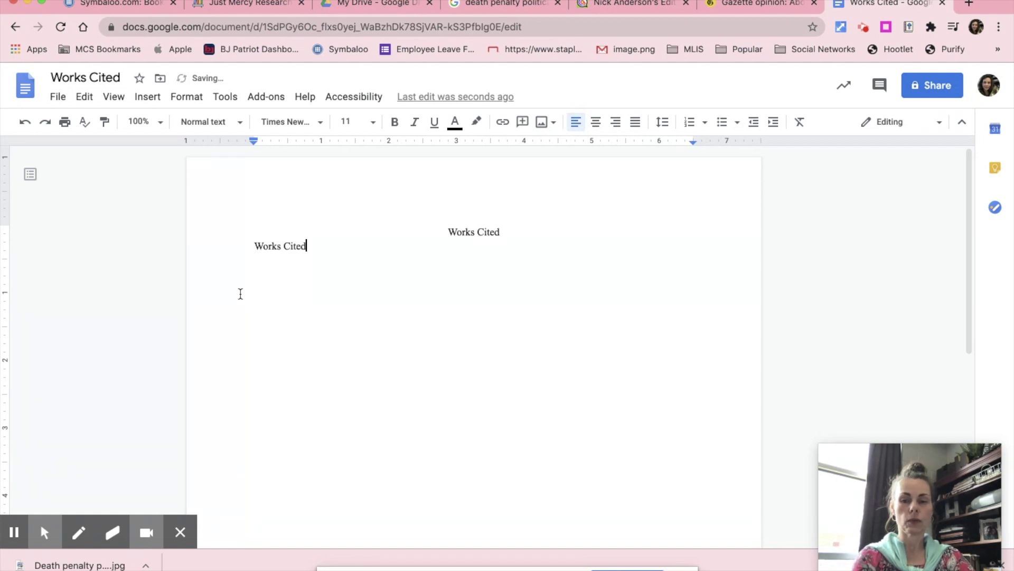
{"action": "key", "text": "super+z"}
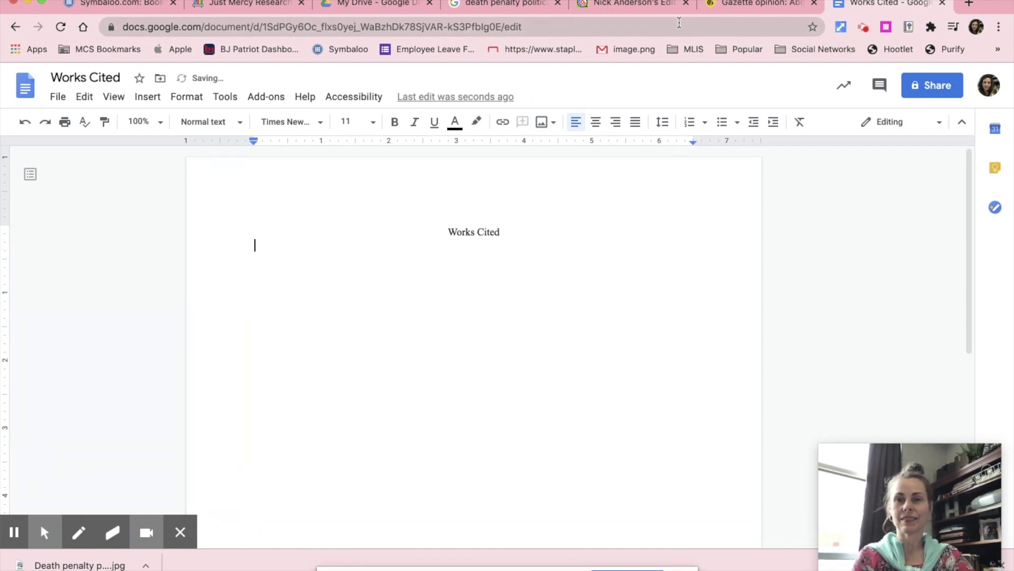
{"action": "left_click", "coordinate": [630, 3]}
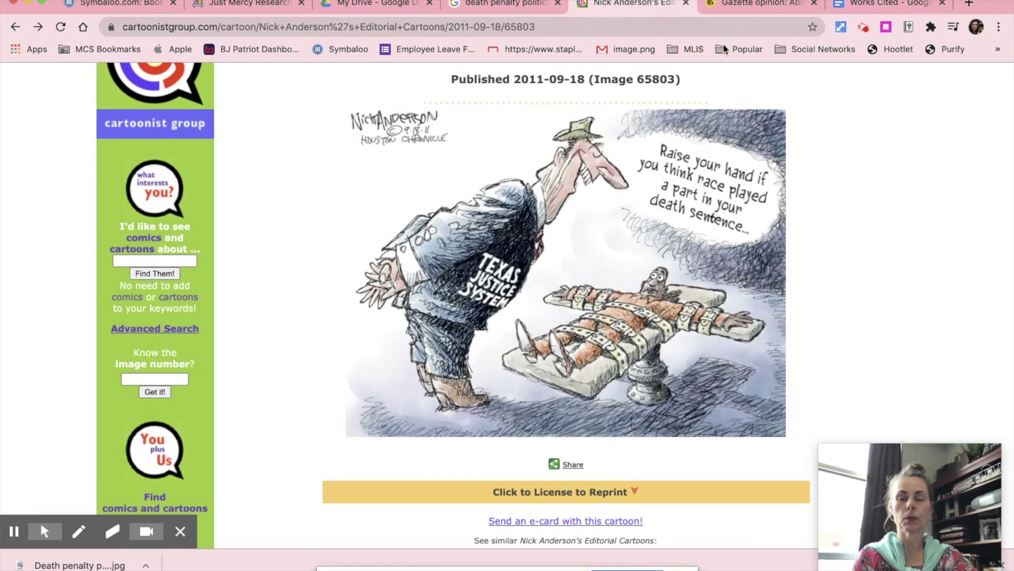
{"action": "left_click", "coordinate": [908, 28]}
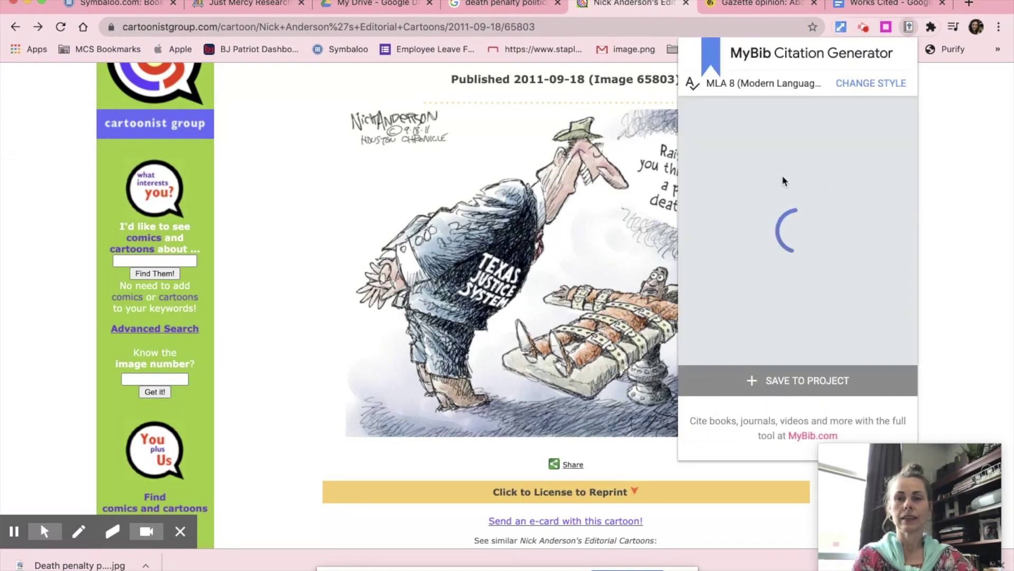
{"action": "left_click", "coordinate": [773, 207]}
{"action": "left_click", "coordinate": [877, 3]}
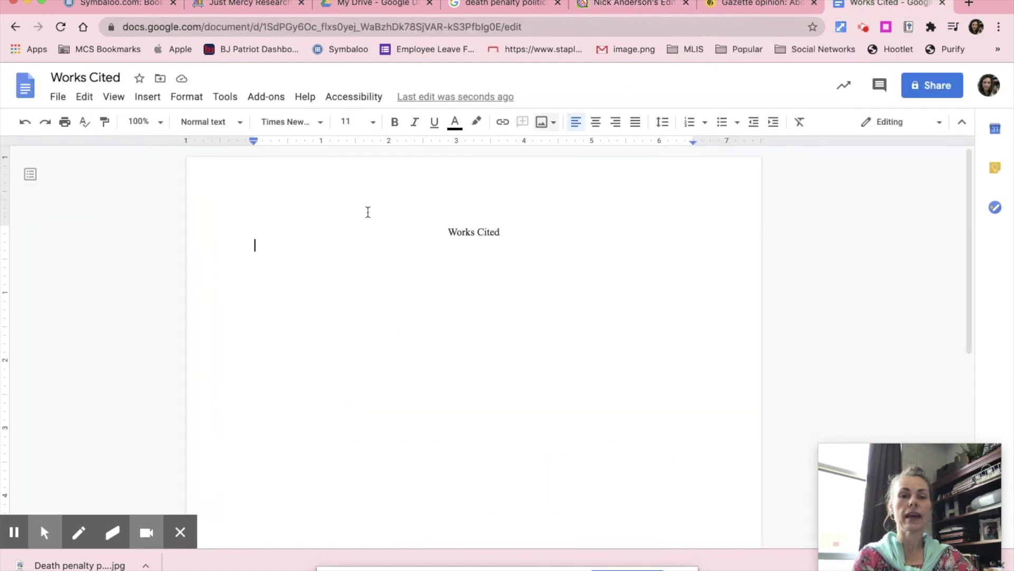
{"action": "type", "text": "\"Nick Anderson’s Editorial Cartoons.\" CartoonistGroup, 2011, www.cartoonistgroup.com/cartoon/Nick+Anderson%27s+Editorial+Cartoons/2011-09-18/65803. Accessed 18 Sept. 2020."}
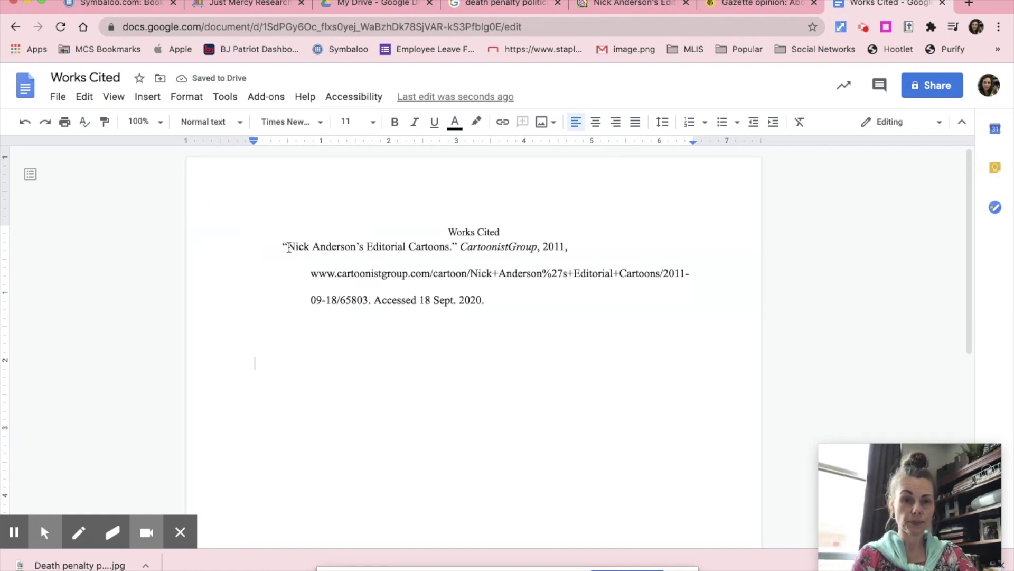
Switch to Google Drive and open the Gale In Context Opposing Viewpoints folder.
{"action": "left_click", "coordinate": [378, 6]}
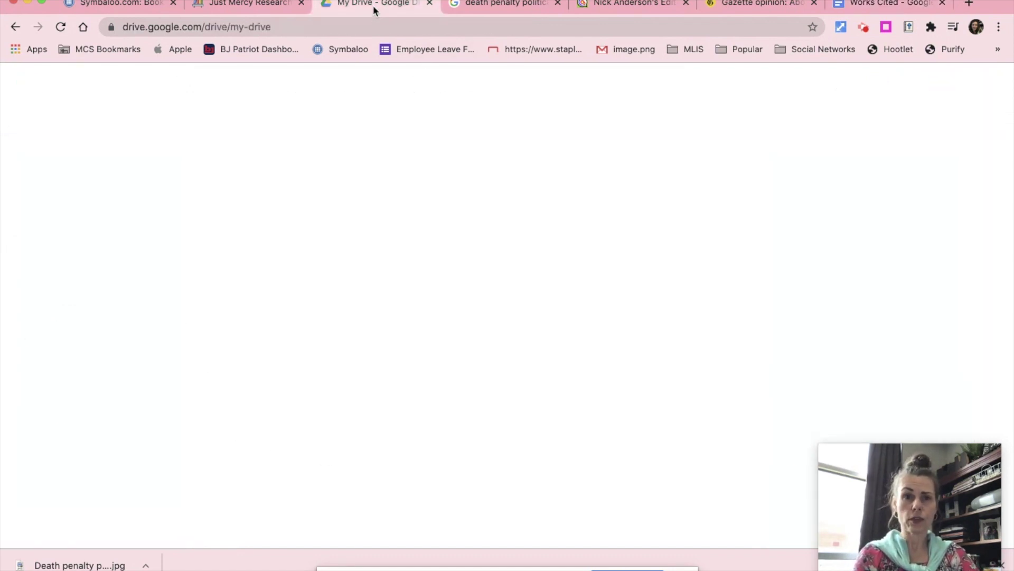
{"action": "left_click", "coordinate": [347, 84]}
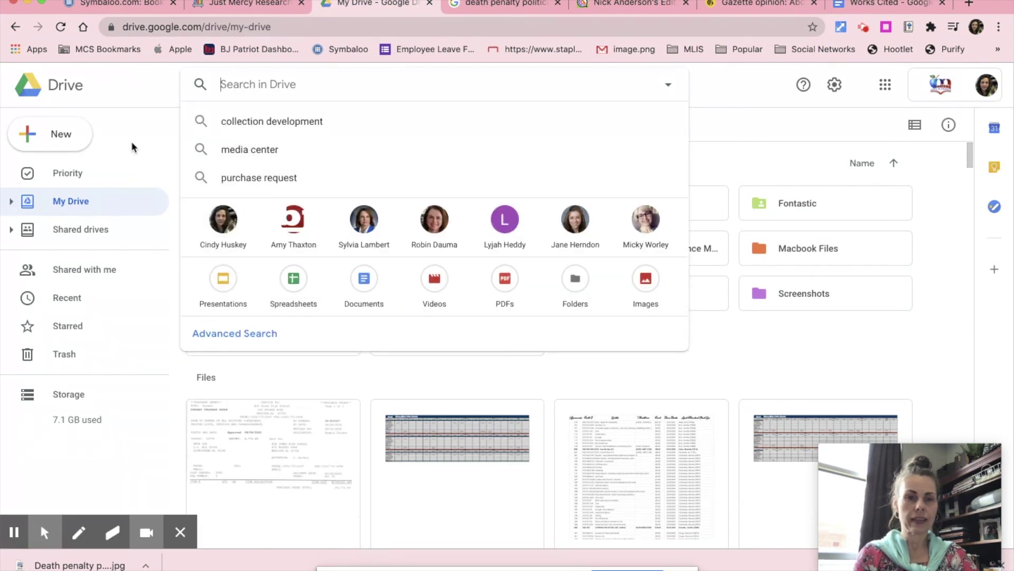
{"action": "left_click", "coordinate": [136, 160]}
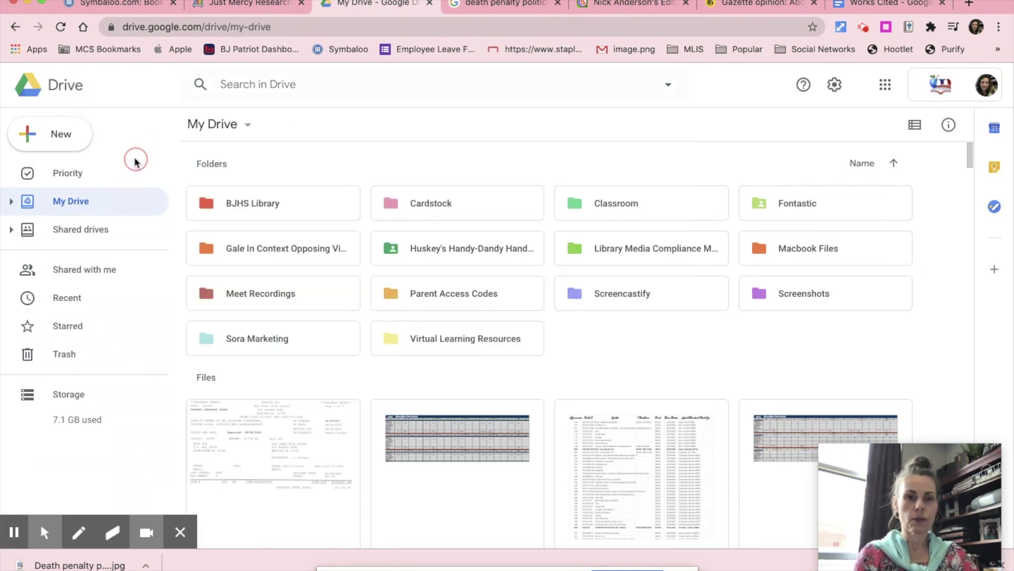
{"action": "left_click", "coordinate": [269, 253]}
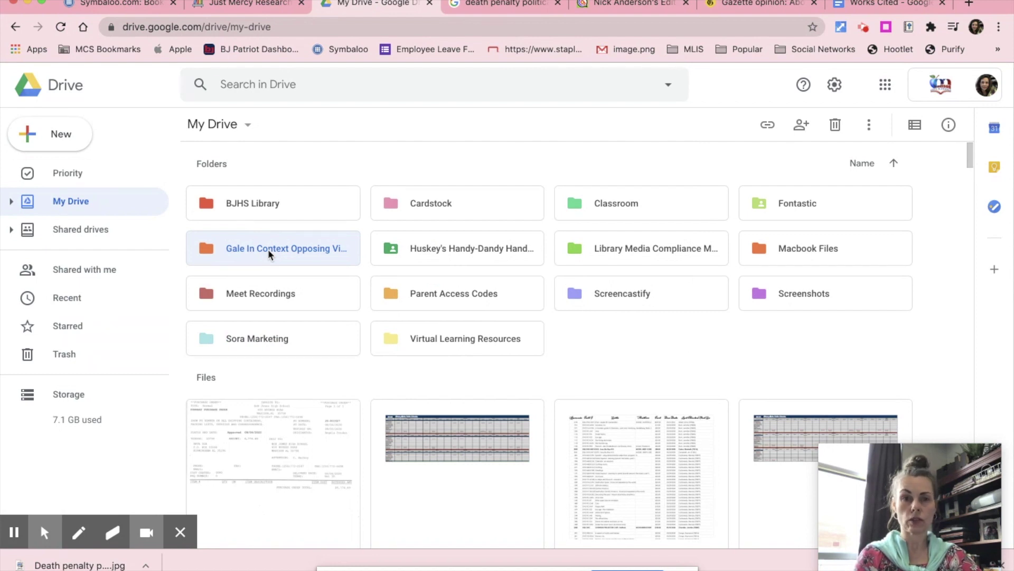
{"action": "double_click", "coordinate": [267, 249]}
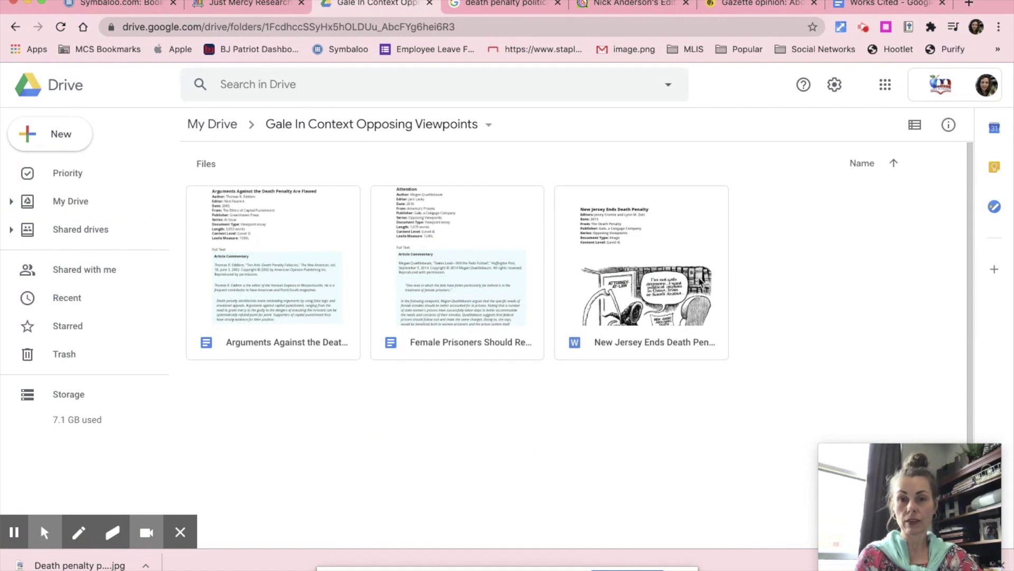
Copy the MLA 8 source citation from "Arguments Against the Death Penalty Are Flawed" and paste it below the cartoon citation in Works Cited.
{"action": "double_click", "coordinate": [283, 266]}
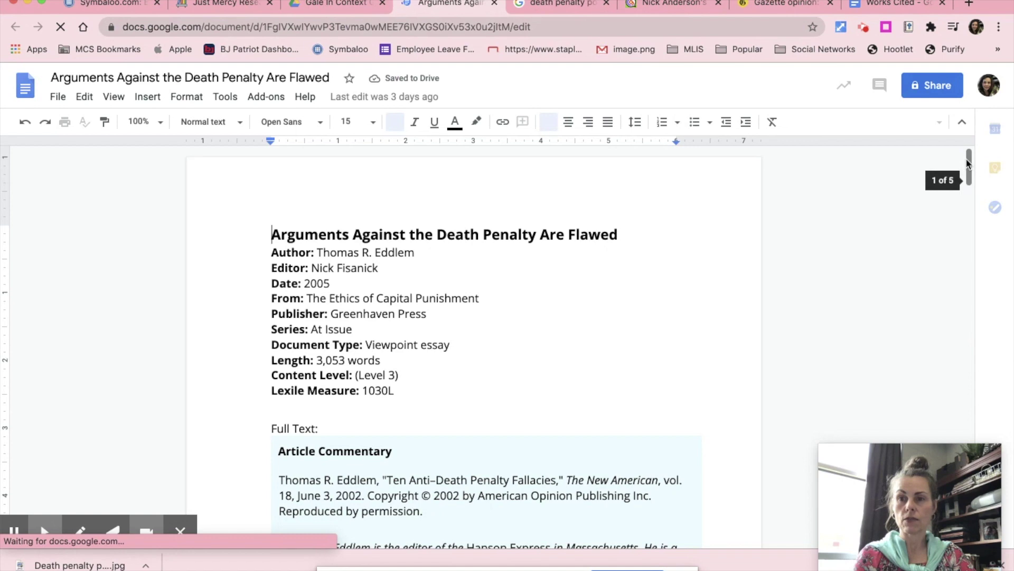
{"action": "scroll", "coordinate": [967, 162], "scroll_direction": "down", "scroll_amount": 20}
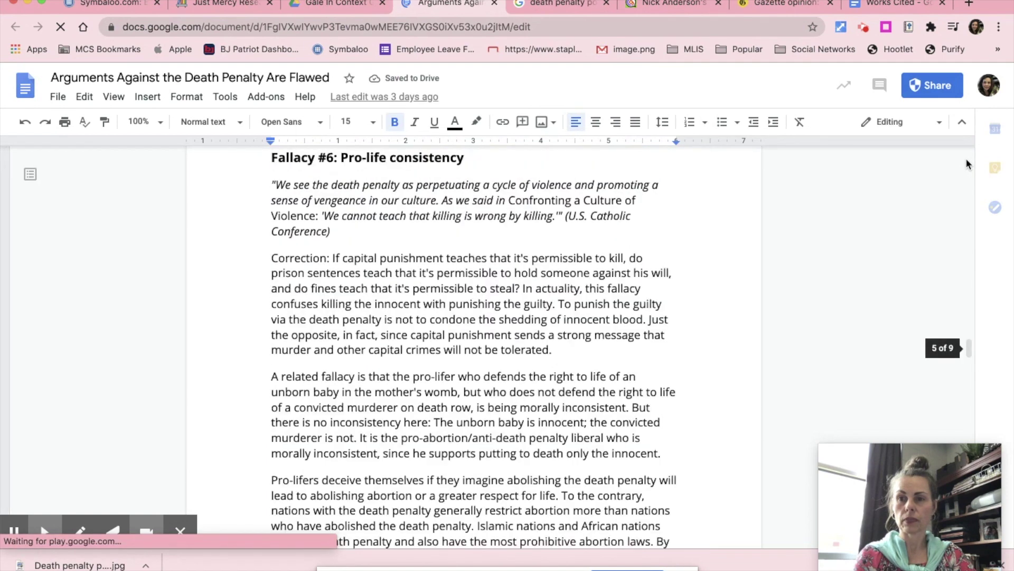
{"action": "scroll", "coordinate": [966, 158], "scroll_direction": "down", "scroll_amount": 15}
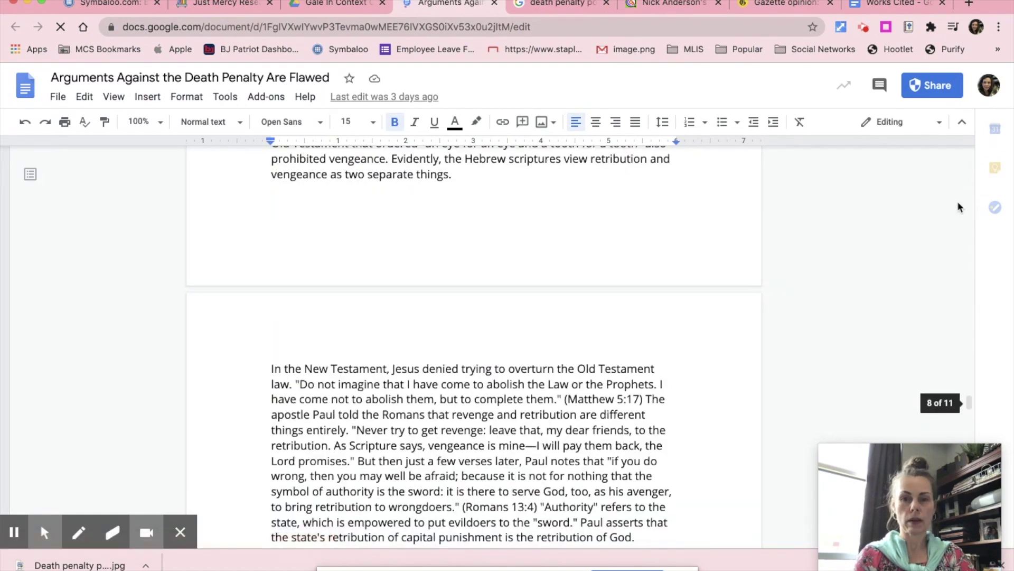
{"action": "scroll", "coordinate": [960, 207], "scroll_direction": "down", "scroll_amount": 15}
{"action": "scroll", "coordinate": [961, 342], "scroll_direction": "down", "scroll_amount": 7}
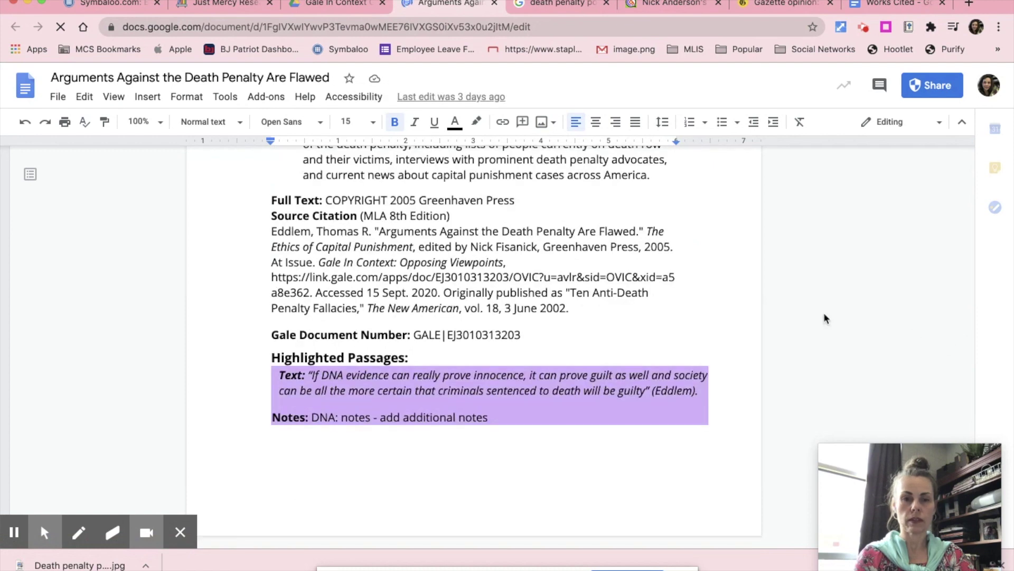
{"action": "left_click", "coordinate": [272, 231]}
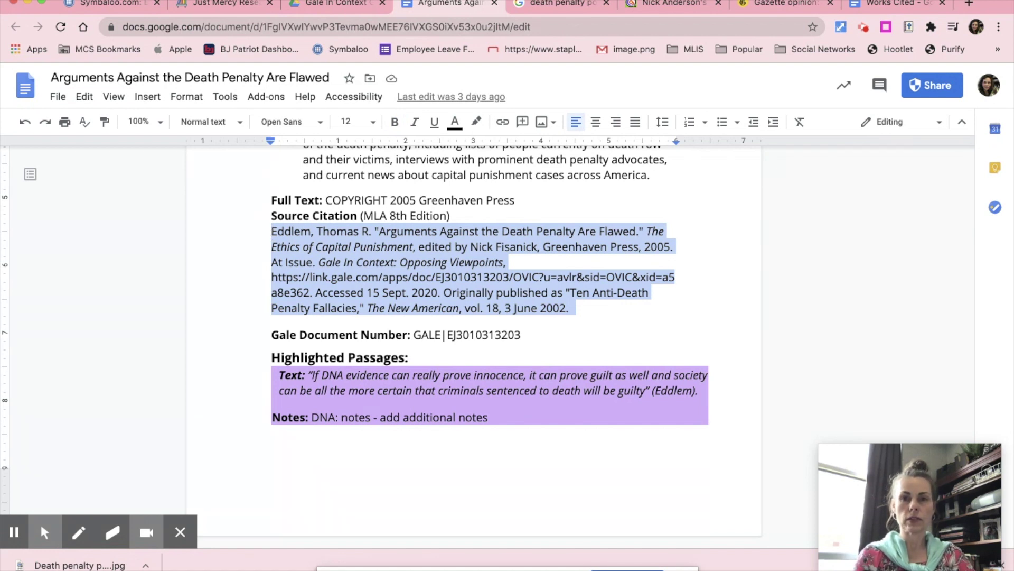
{"action": "left_click", "coordinate": [893, 5]}
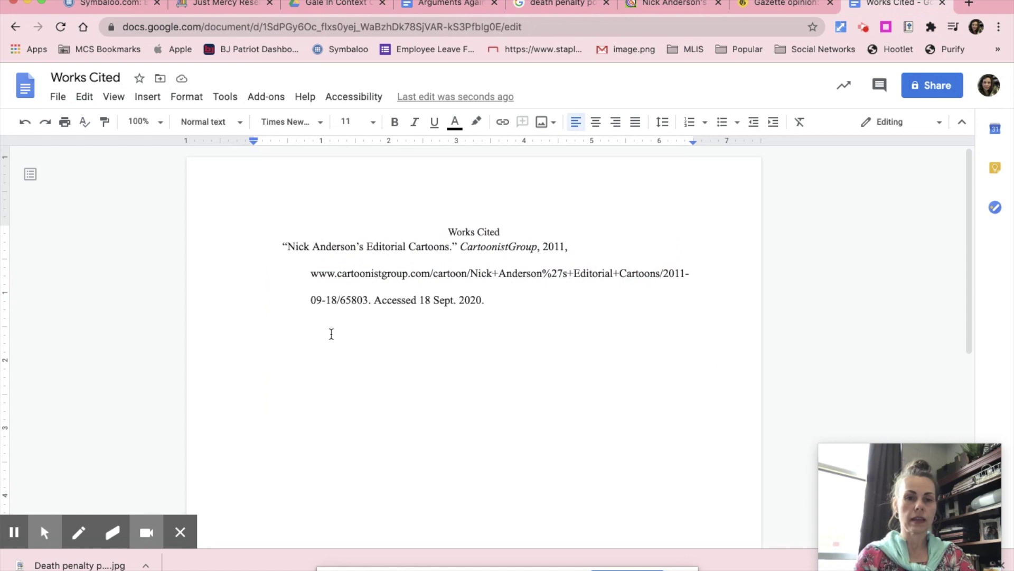
{"action": "key", "text": "ctrl+v"}
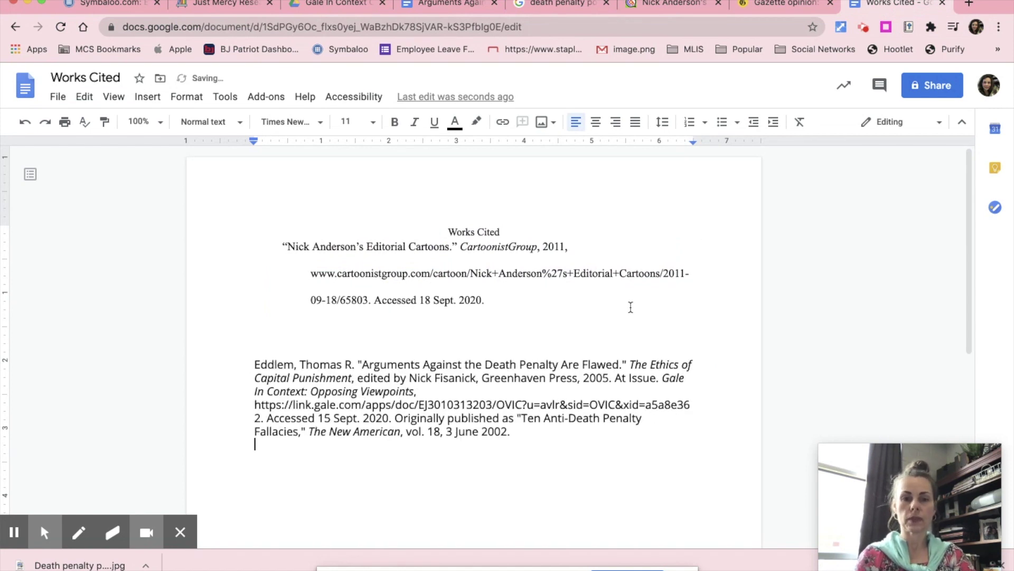
Copy the MLA 8 source citation from "Female Prisoners Should Receive Gender-Specific Attention" and paste it at the end of Works Cited.
{"action": "left_click", "coordinate": [338, 5]}
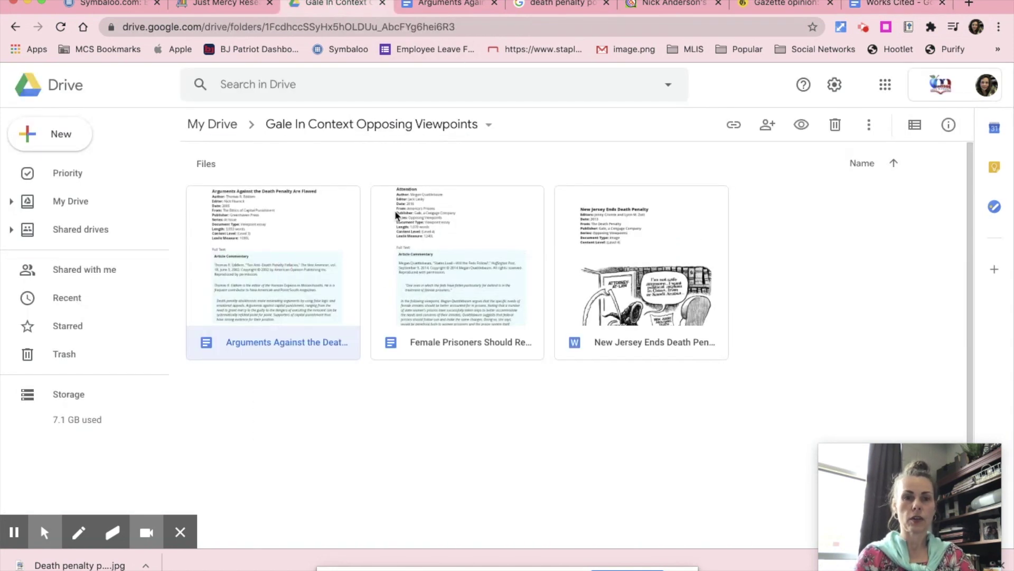
{"action": "double_click", "coordinate": [499, 264]}
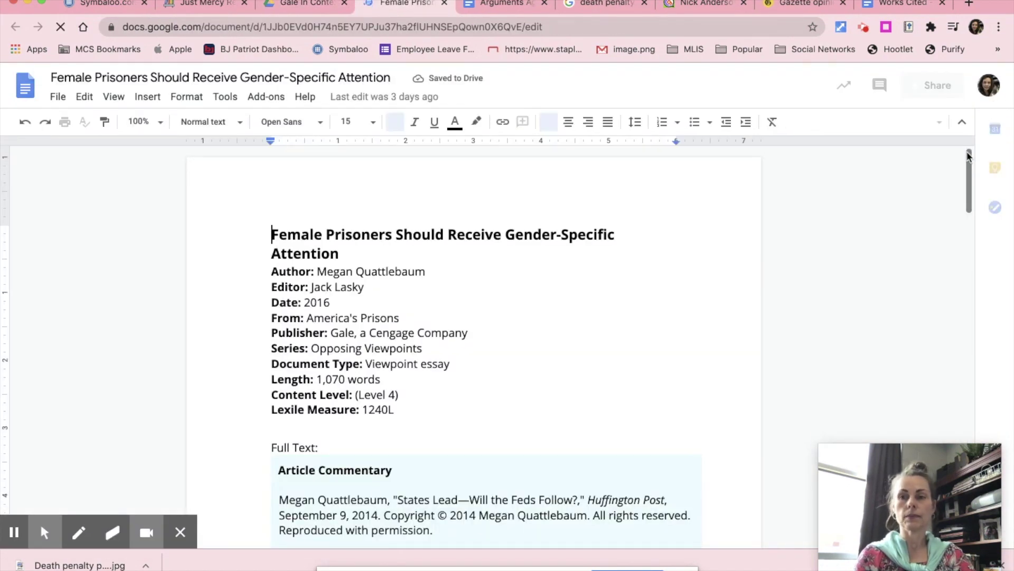
{"action": "left_click_drag", "start_coordinate": [970, 154], "coordinate": [971, 475]}
{"action": "scroll", "coordinate": [595, 338], "scroll_direction": "up", "scroll_amount": 10}
{"action": "scroll", "coordinate": [595, 338], "scroll_direction": "down", "scroll_amount": 8}
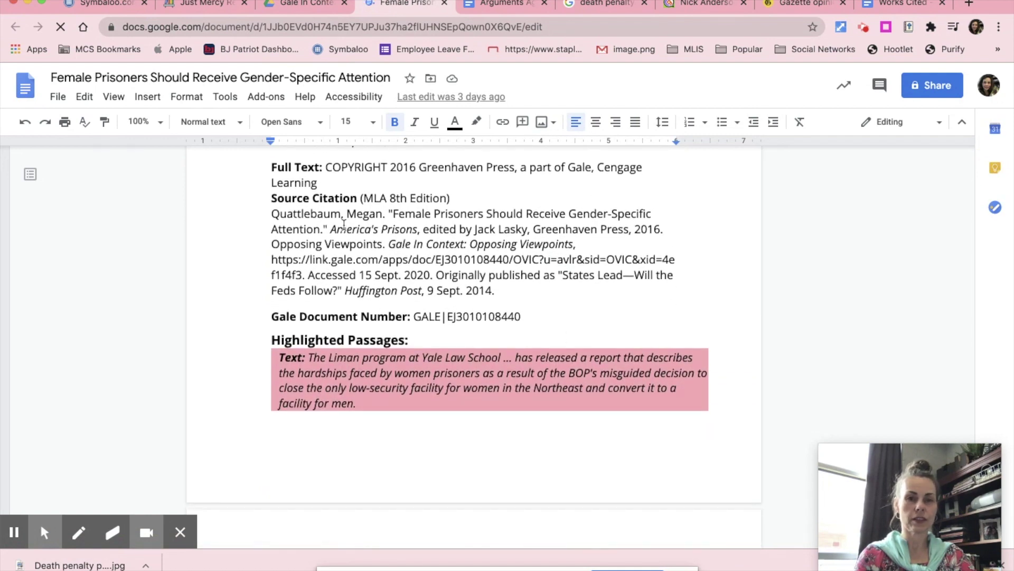
{"action": "triple_click", "coordinate": [344, 224]}
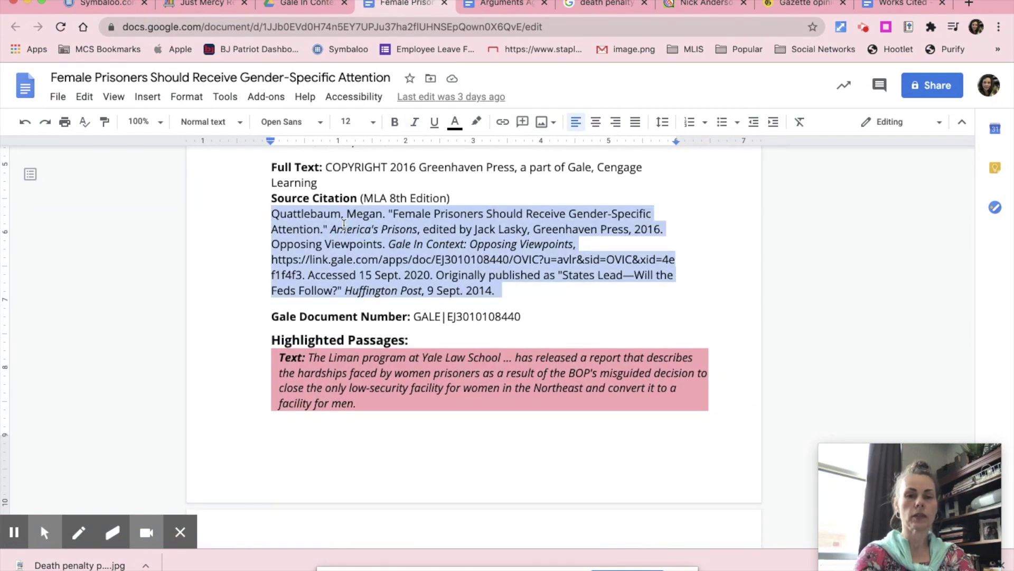
{"action": "left_click", "coordinate": [902, 4]}
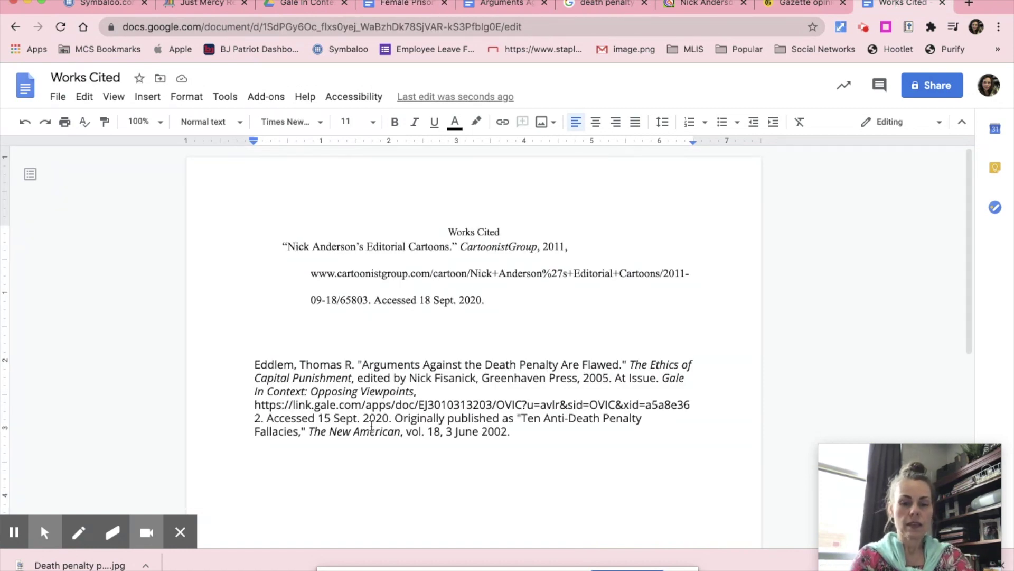
{"action": "key", "text": "super+v"}
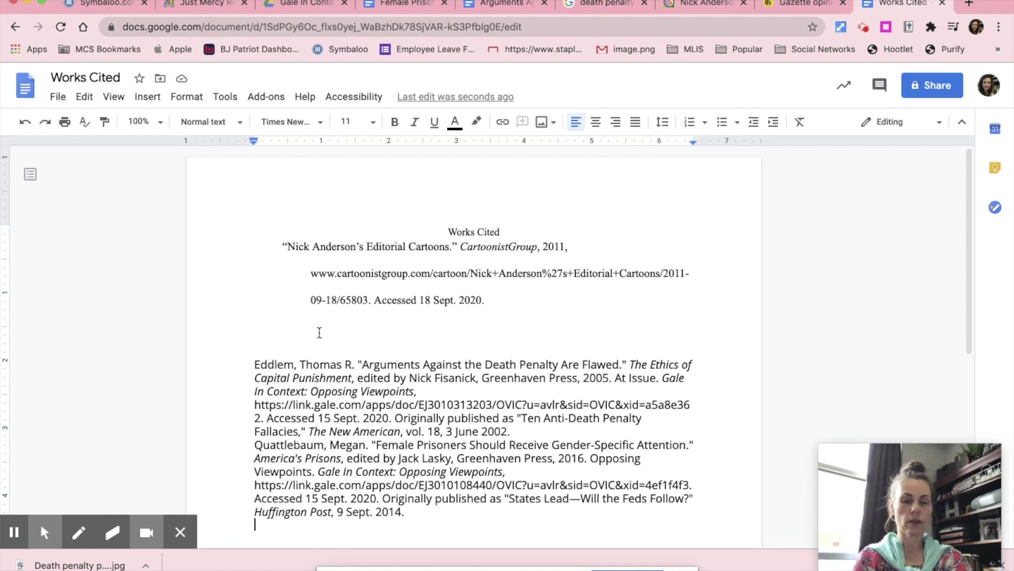
Format the entire Works Cited document in Times New Roman, size 12, with double line spacing.
{"action": "key", "text": "super+a"}
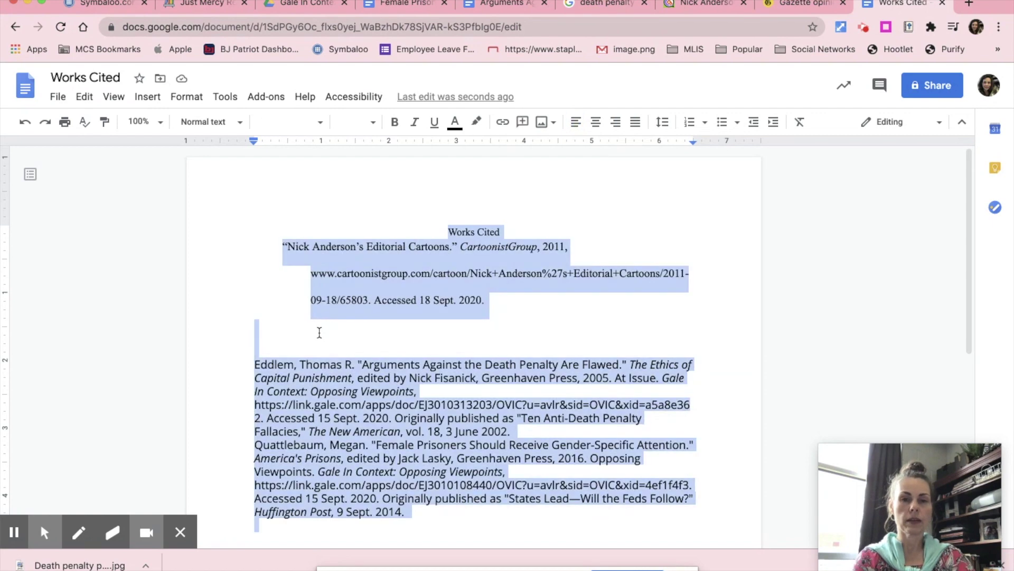
{"action": "left_click", "coordinate": [319, 123]}
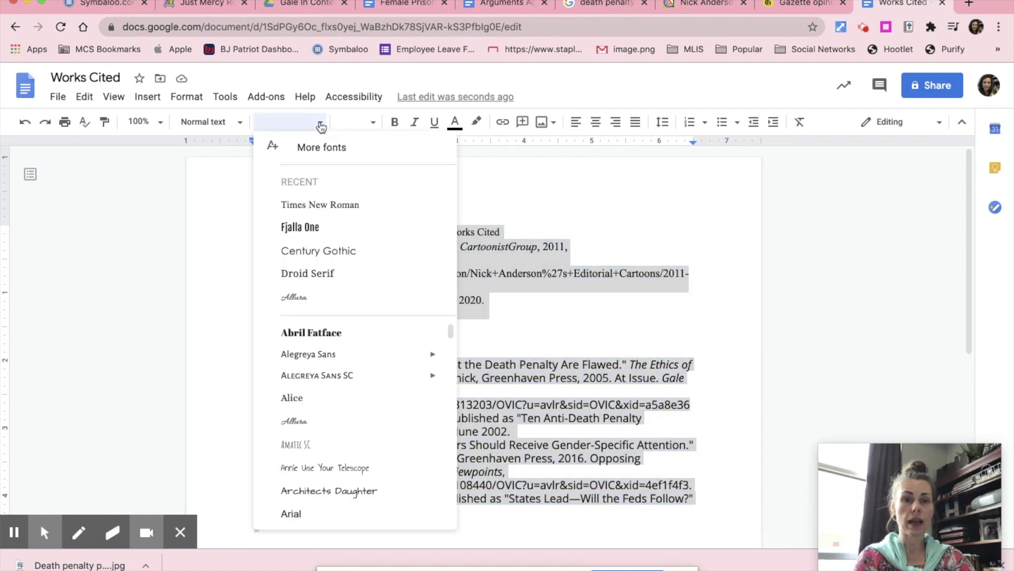
{"action": "left_click", "coordinate": [342, 206]}
{"action": "left_click", "coordinate": [373, 122]}
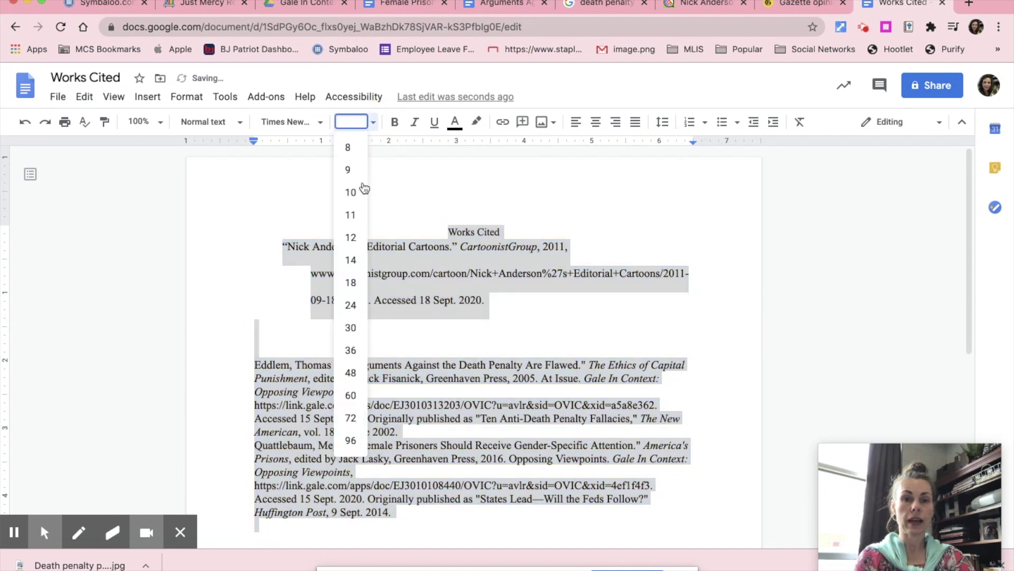
{"action": "left_click", "coordinate": [353, 237]}
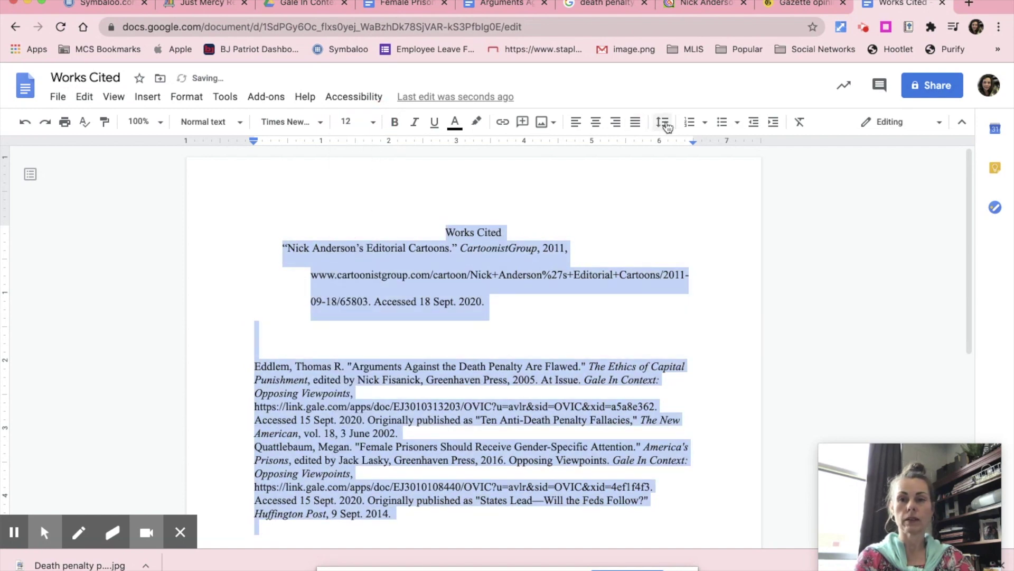
{"action": "left_click", "coordinate": [667, 125]}
{"action": "left_click", "coordinate": [693, 212]}
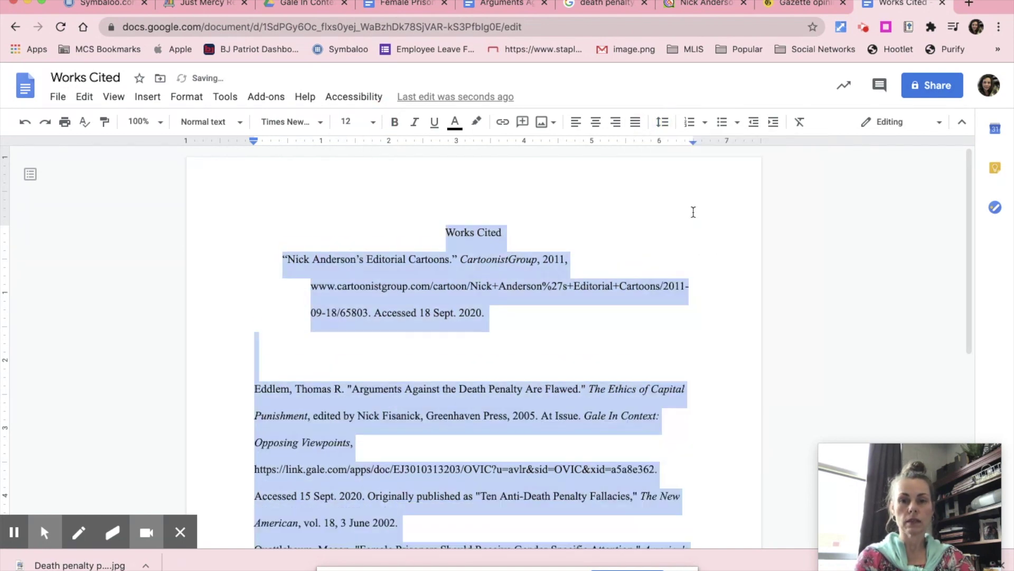
Remove the blank space after the cartoon citation and move that citation's indent back to the page margin.
{"action": "left_click", "coordinate": [298, 364]}
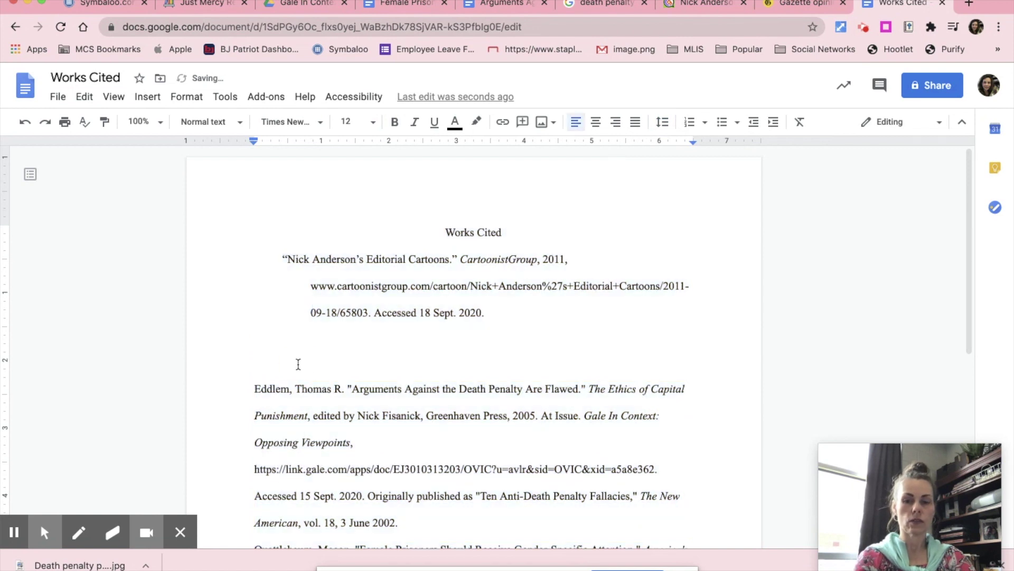
{"action": "key", "text": "BackSpace"}
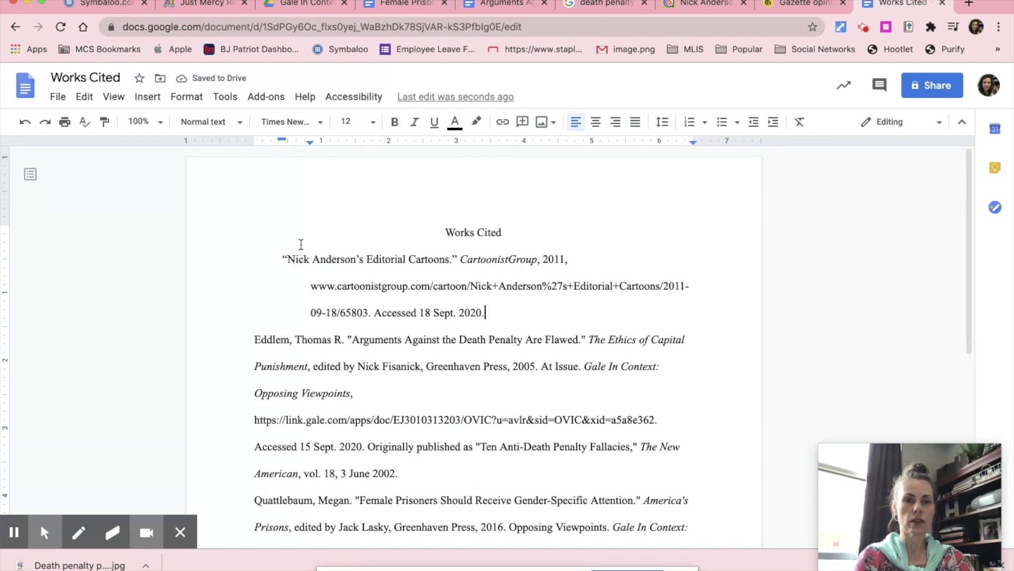
{"action": "mouse_move", "coordinate": [309, 142]}
{"action": "left_mouse_down"}
{"action": "mouse_move", "coordinate": [238, 138]}
{"action": "mouse_move", "coordinate": [250, 140]}
{"action": "left_mouse_up"}
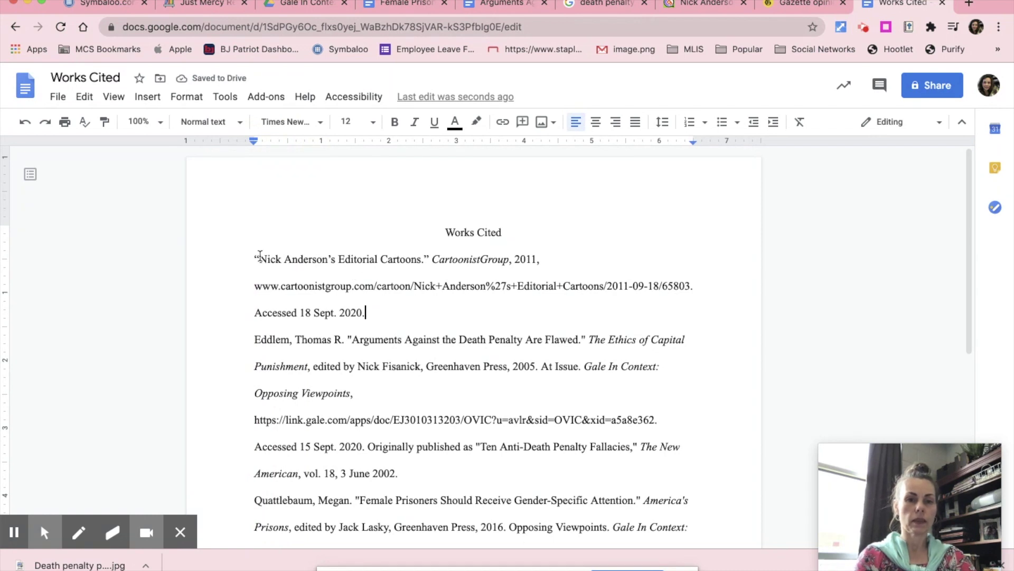
{"action": "left_click_drag", "start_coordinate": [255, 338], "coordinate": [289, 339]}
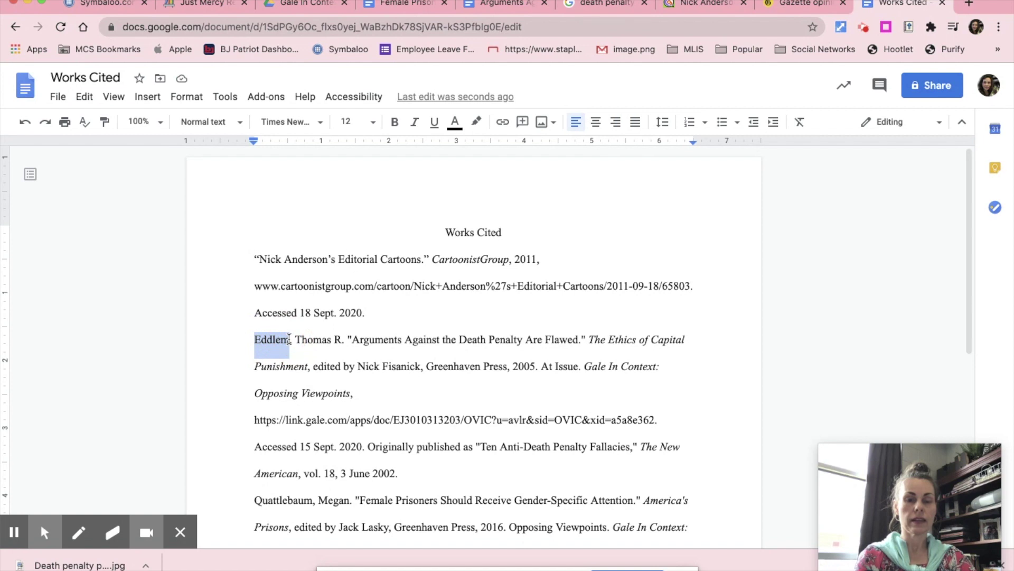
{"action": "scroll", "coordinate": [285, 347], "scroll_direction": "down", "scroll_amount": 3}
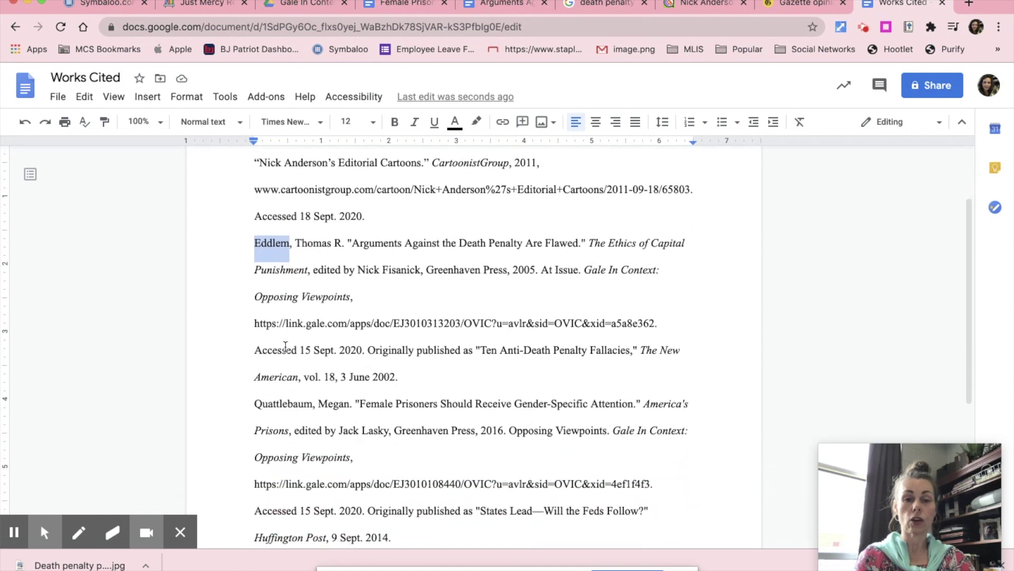
{"action": "left_click_drag", "start_coordinate": [255, 366], "coordinate": [313, 365]}
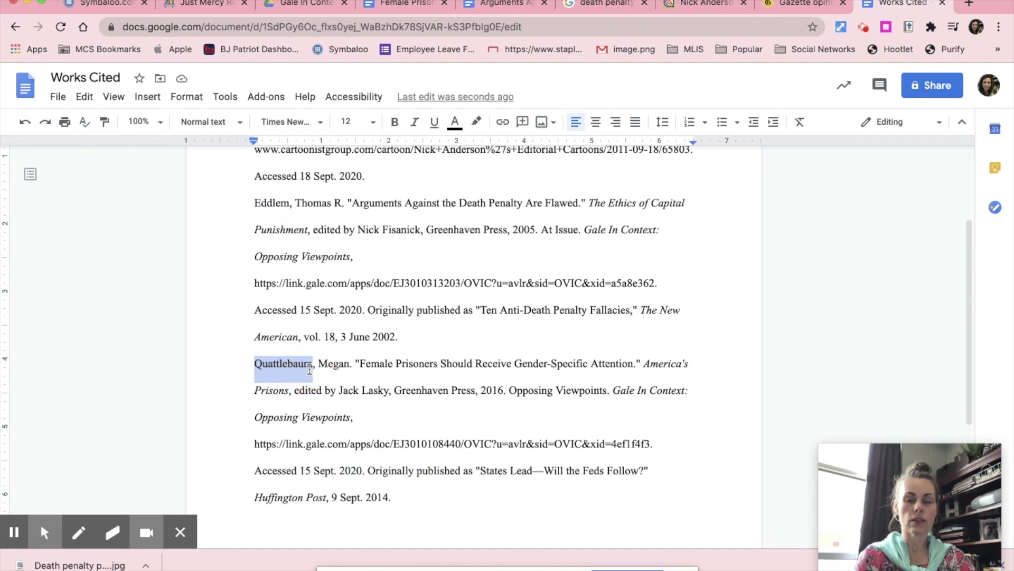
{"action": "scroll", "coordinate": [309, 391], "scroll_direction": "up", "scroll_amount": 3}
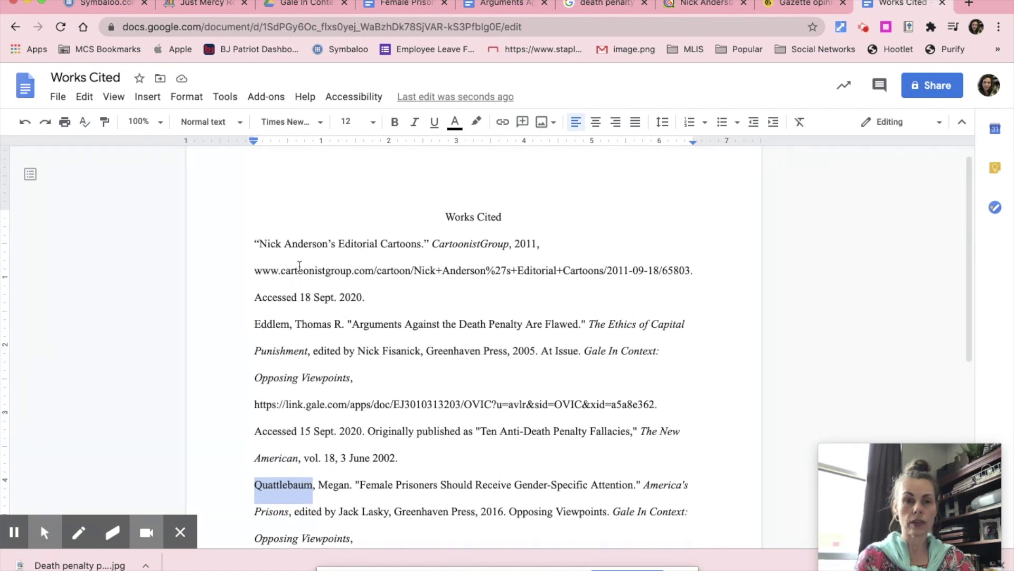
Delete the opening quotation mark at the start of the cartoon citation.
{"action": "left_click", "coordinate": [254, 243]}
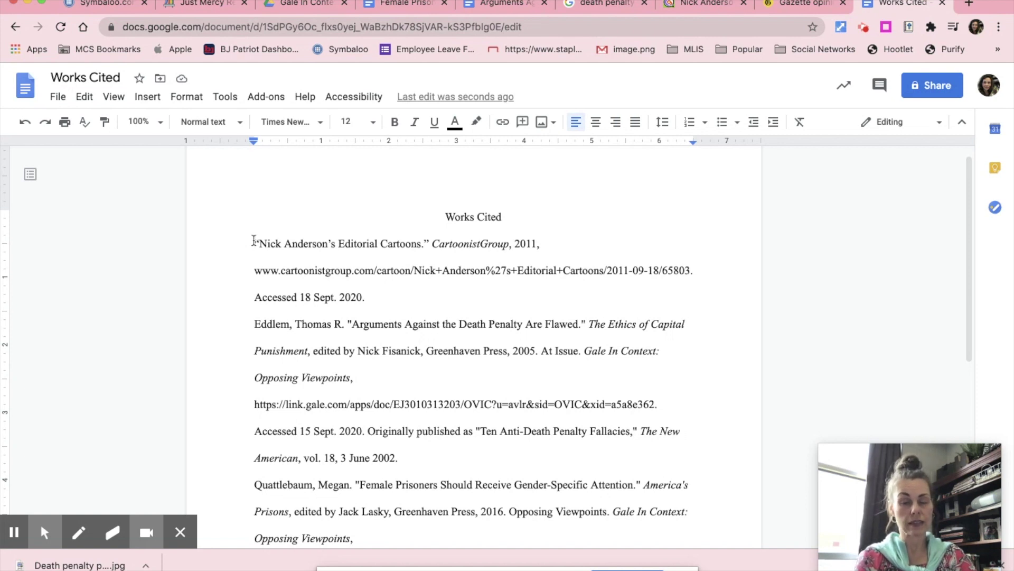
{"action": "left_click_drag", "start_coordinate": [253, 242], "coordinate": [259, 242]}
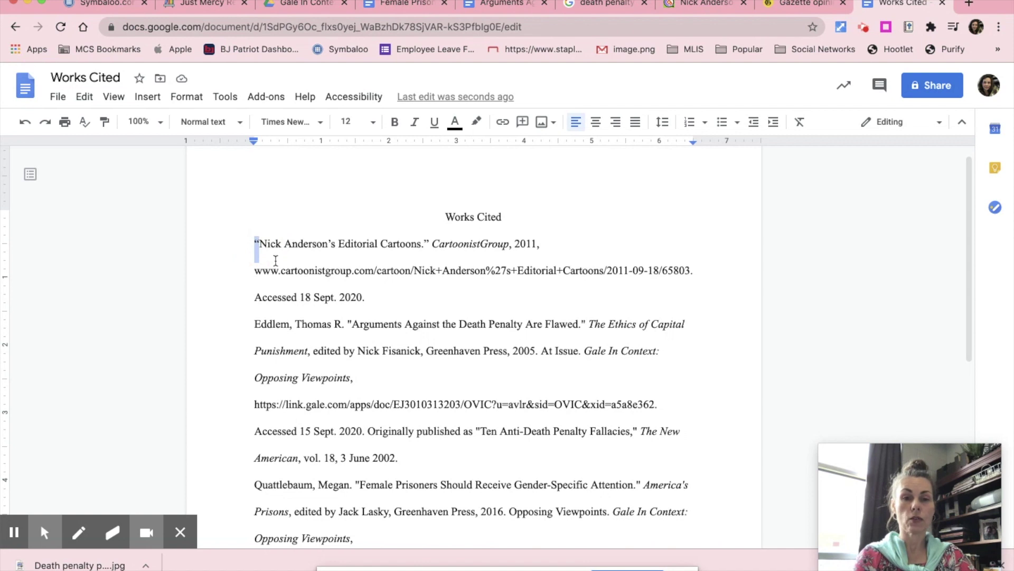
{"action": "key", "text": "BackSpace"}
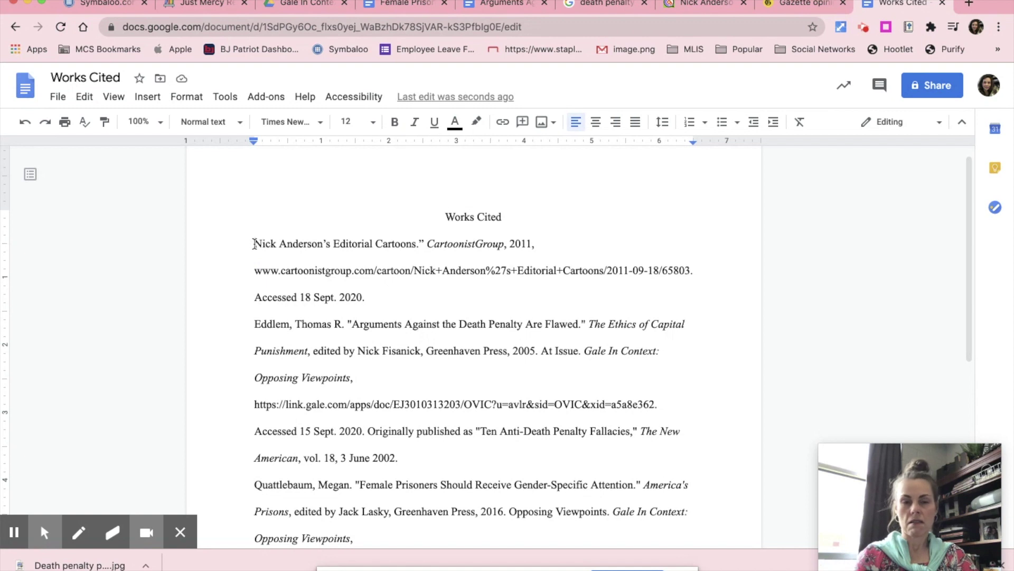
Apply a 0.50-inch hanging indent to all the citations, keeping each entry's first line at the page margin.
{"action": "left_click_drag", "start_coordinate": [254, 243], "coordinate": [406, 457]}
{"action": "scroll", "coordinate": [406, 456], "scroll_direction": "up", "scroll_amount": 3}
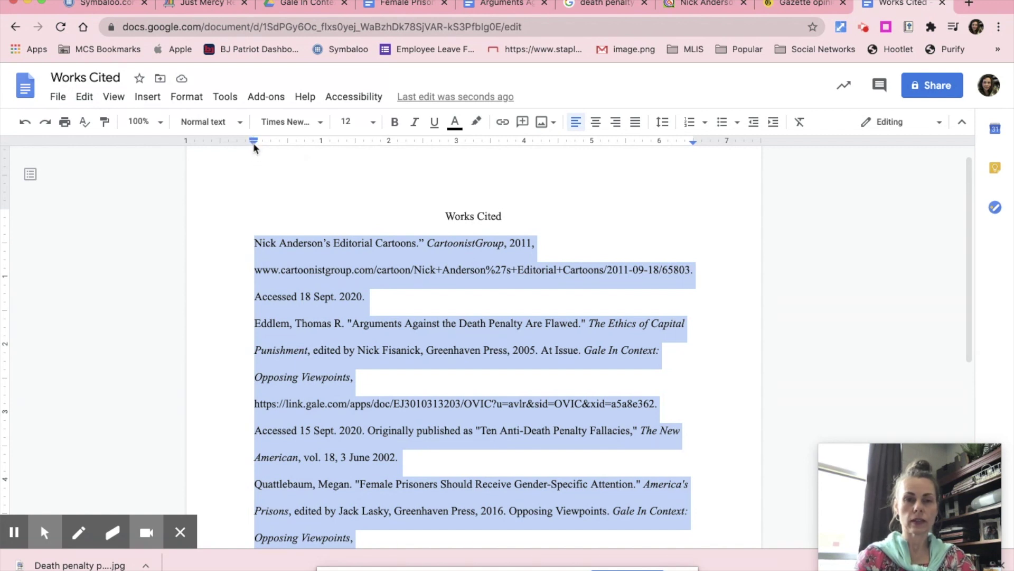
{"action": "left_click_drag", "start_coordinate": [253, 142], "coordinate": [285, 142]}
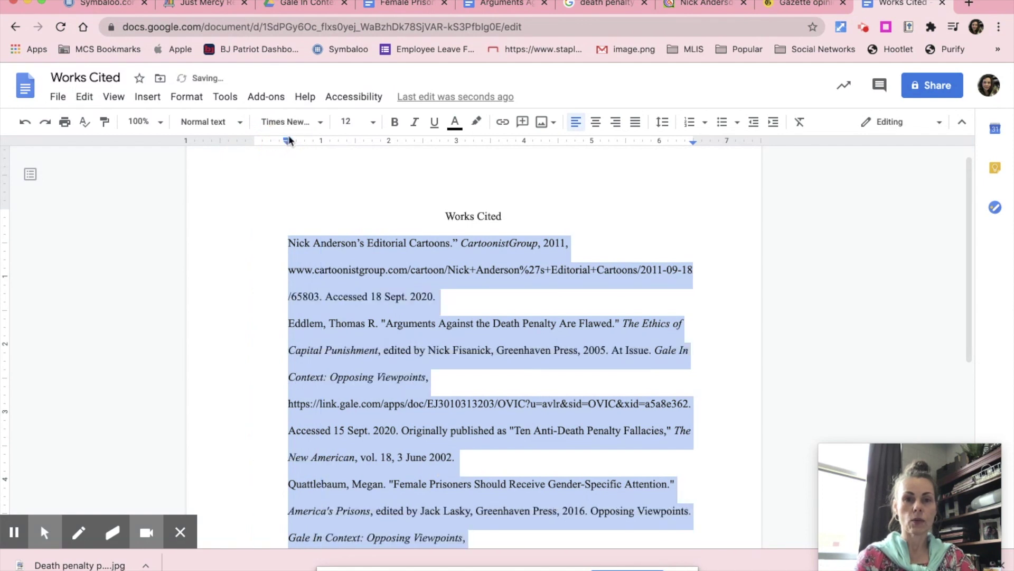
{"action": "left_click_drag", "start_coordinate": [288, 140], "coordinate": [289, 142]}
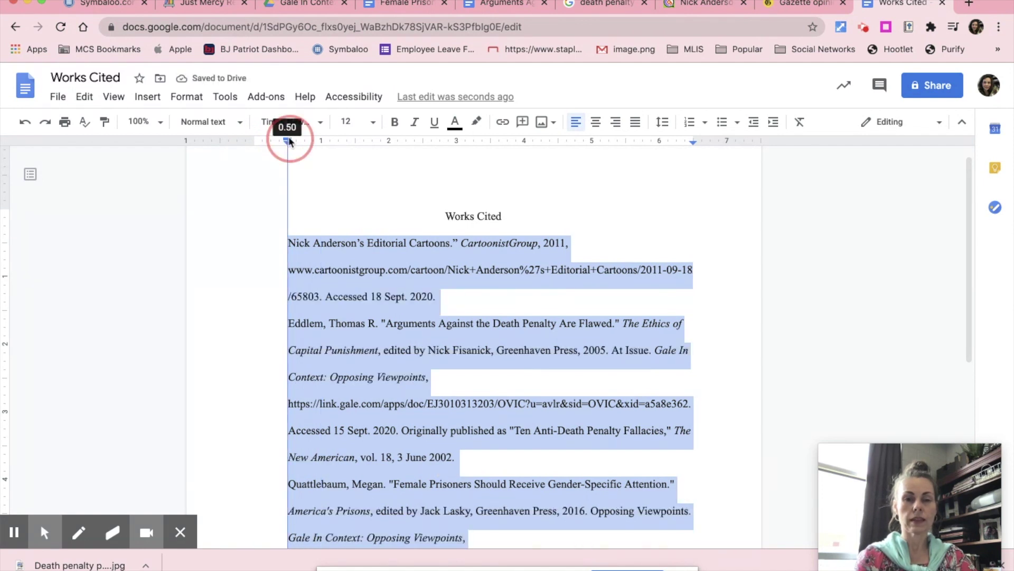
{"action": "left_click_drag", "start_coordinate": [289, 141], "coordinate": [255, 138]}
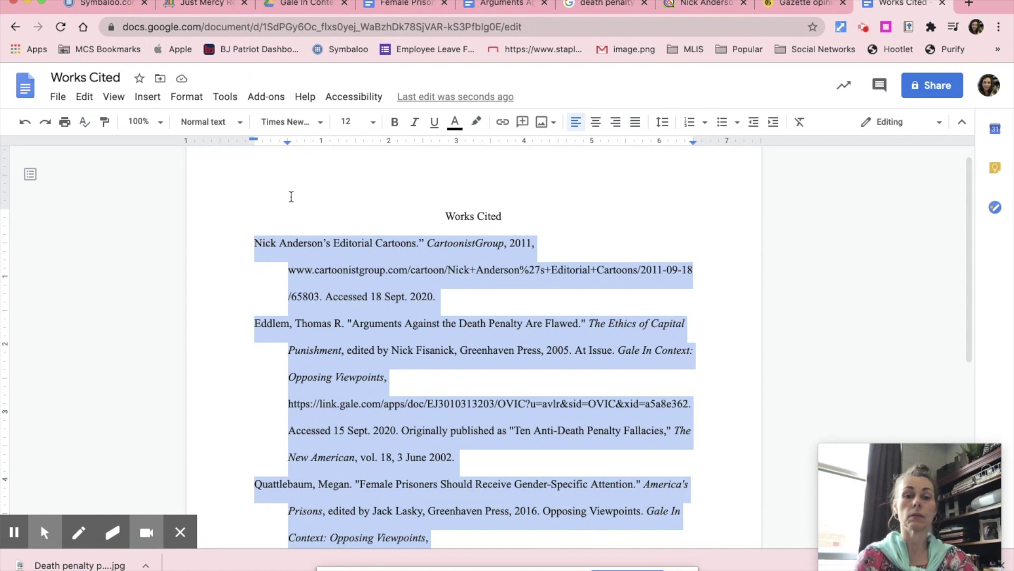
Sort the selected citations alphabetically from A to Z with the Sorted Paragraphs add-on.
{"action": "left_click", "coordinate": [267, 97]}
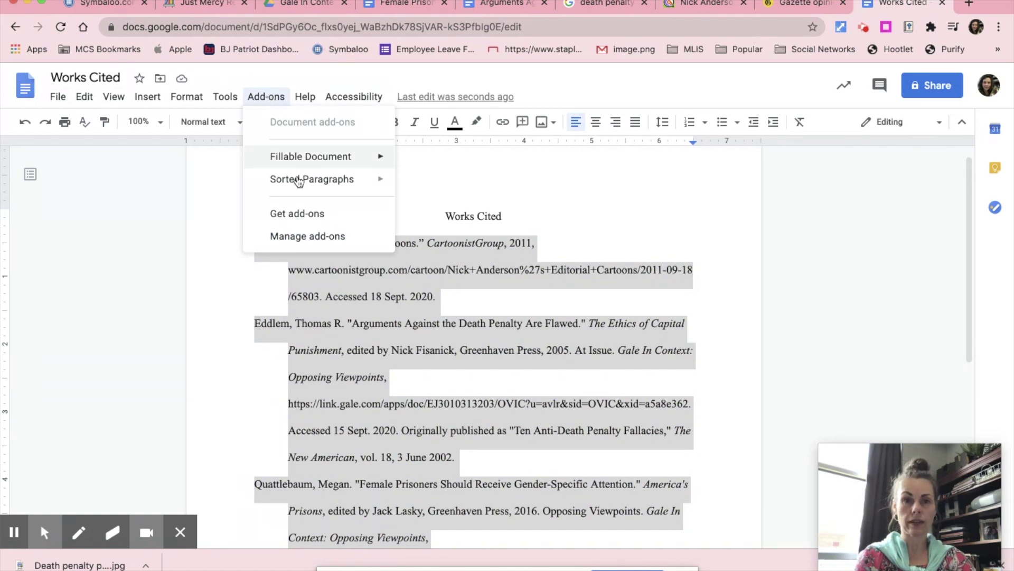
{"action": "mouse_move", "coordinate": [302, 189]}
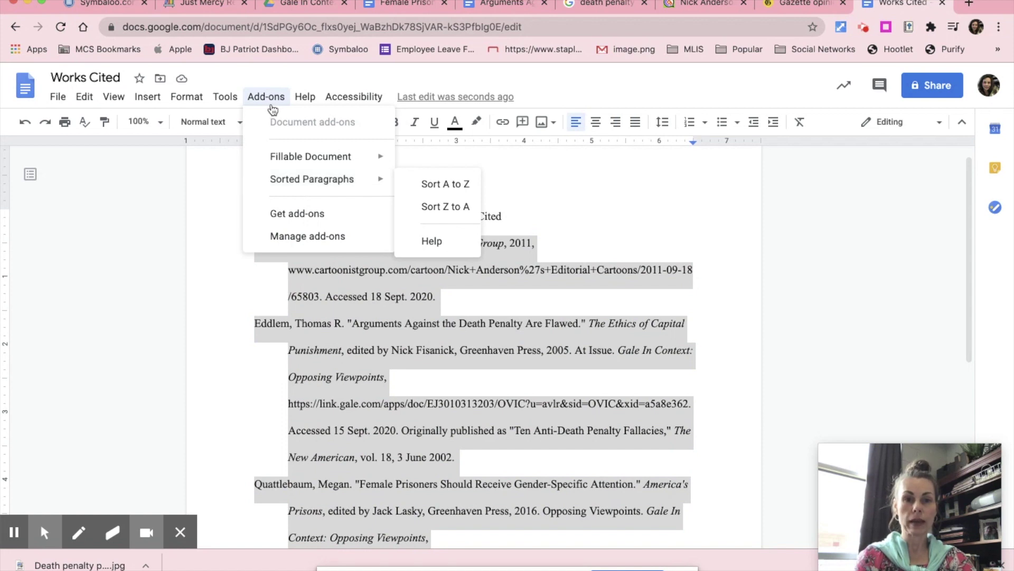
{"action": "left_click", "coordinate": [438, 184]}
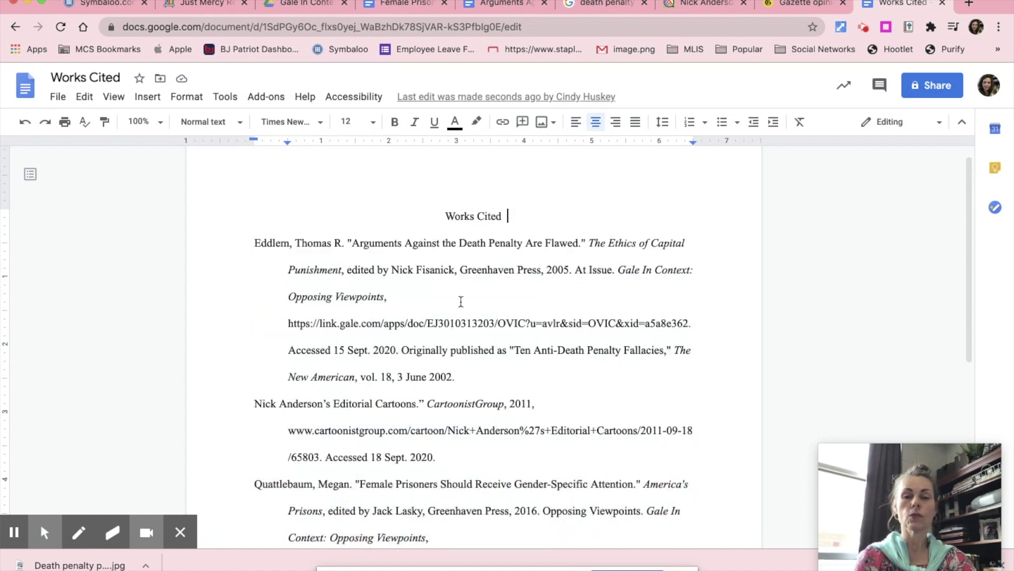
Reinsert the opening quotation mark at the start of the cartoon citation.
{"action": "scroll", "coordinate": [461, 301], "scroll_direction": "down", "scroll_amount": 2}
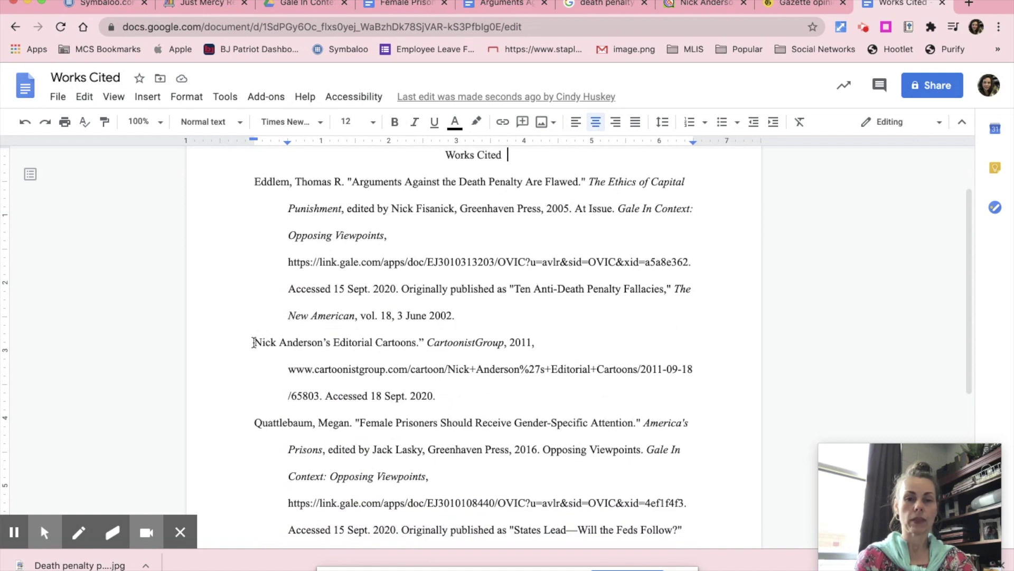
{"action": "left_click", "coordinate": [253, 342]}
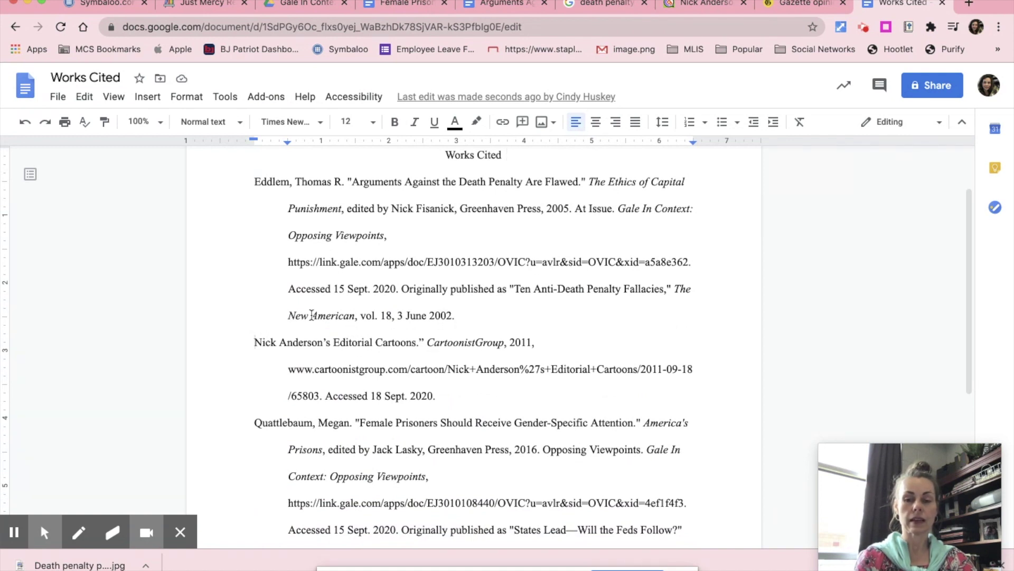
{"action": "type", "text": "\""}
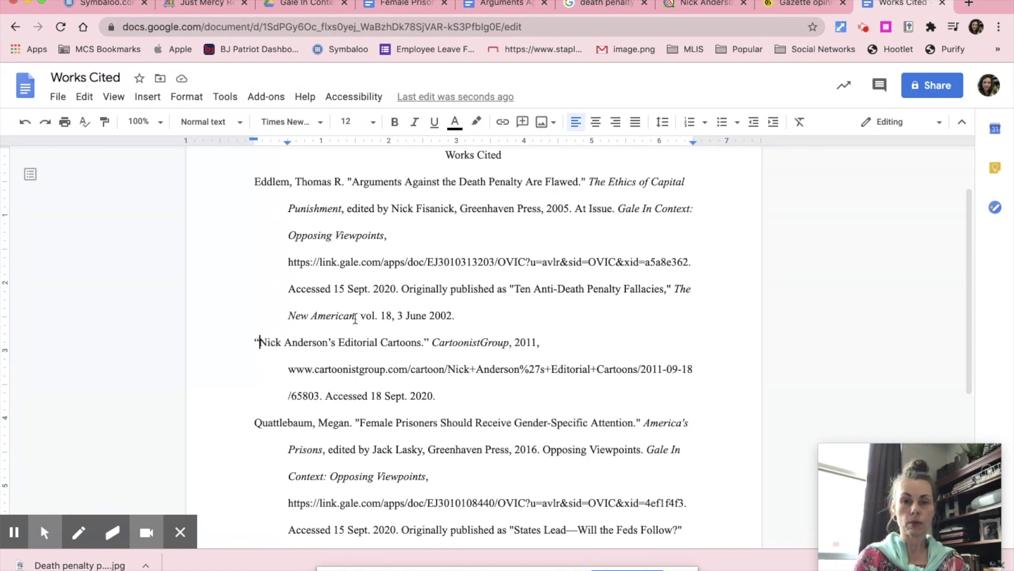
{"action": "left_click", "coordinate": [355, 316]}
{"action": "type", "text": ","}
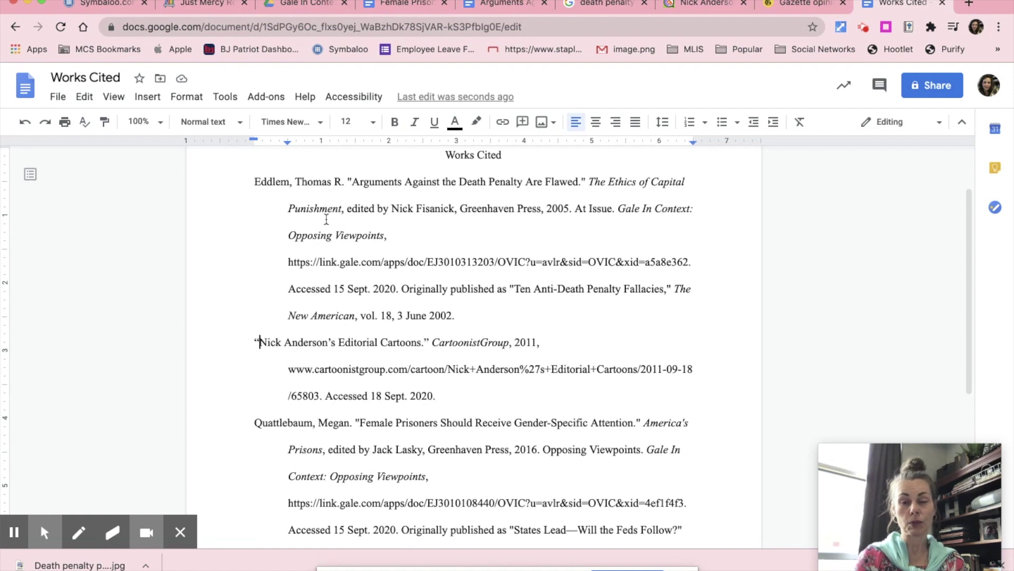
Add a right-aligned page header containing the writer's last name followed by the page number 1.
{"action": "scroll", "coordinate": [327, 219], "scroll_direction": "up", "scroll_amount": 3}
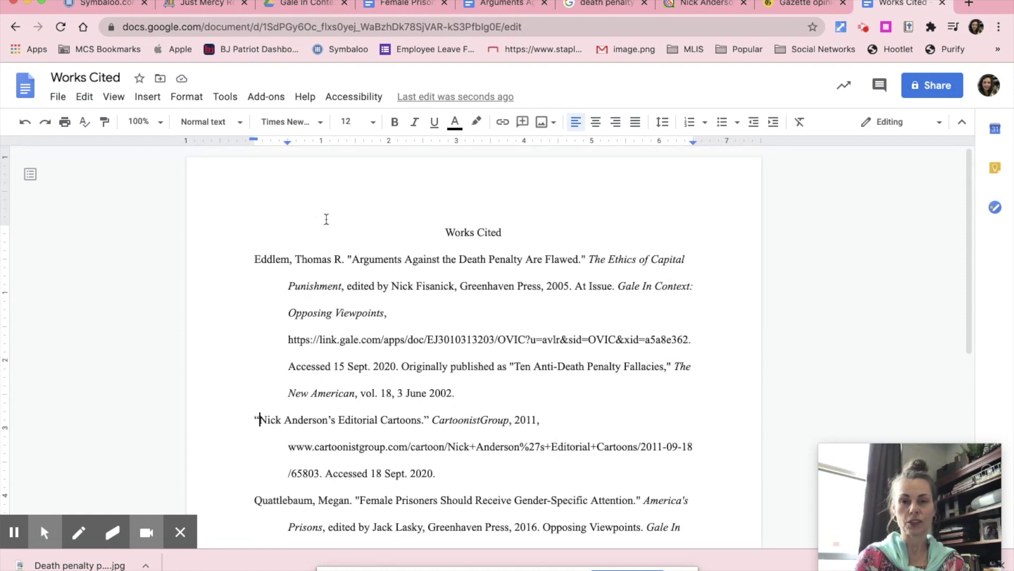
{"action": "left_click", "coordinate": [692, 167]}
{"action": "double_click", "coordinate": [681, 169]}
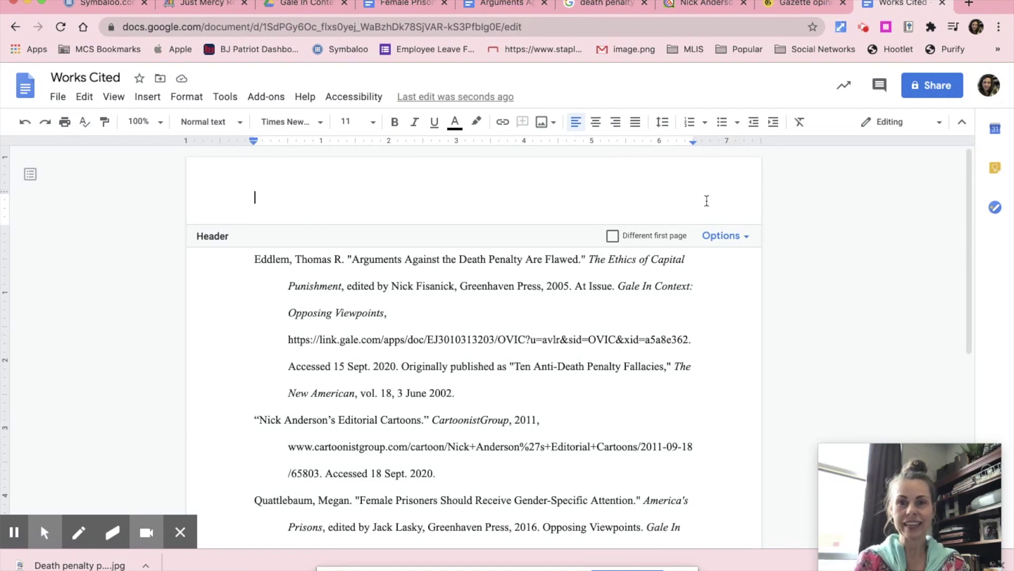
{"action": "left_click", "coordinate": [617, 123]}
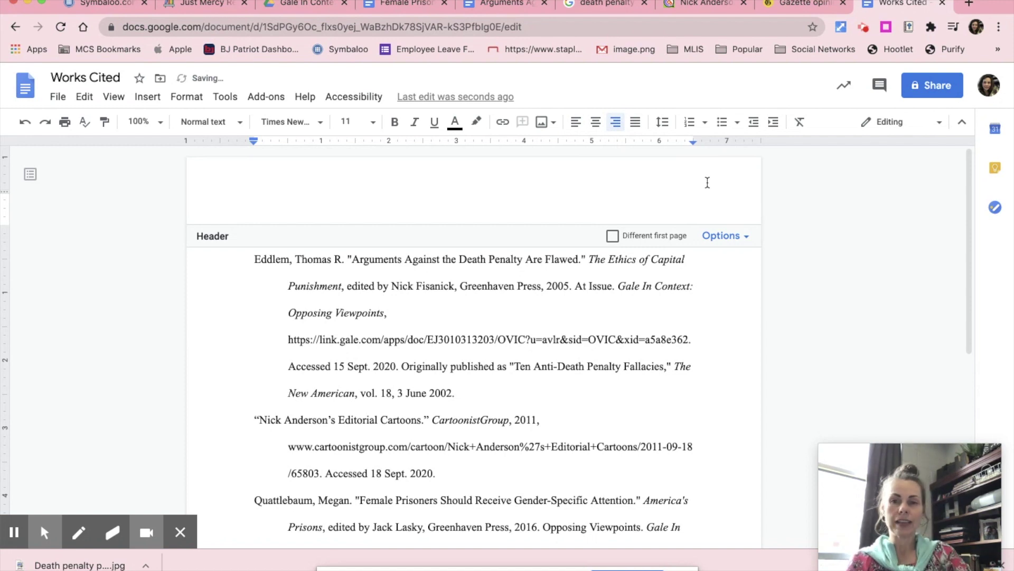
{"action": "type", "text": "Huskey ."}
{"action": "key", "text": "BackSpace"}
{"action": "key", "text": "BackSpace"}
{"action": "key", "text": "BackSpace"}
{"action": "key", "text": "BackSpace"}
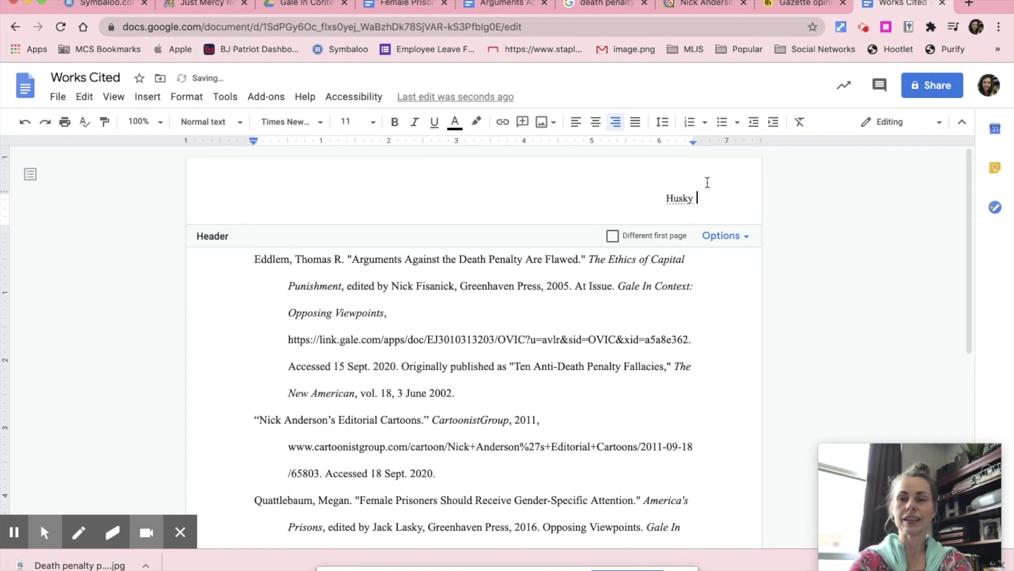
{"action": "type", "text": "ey"}
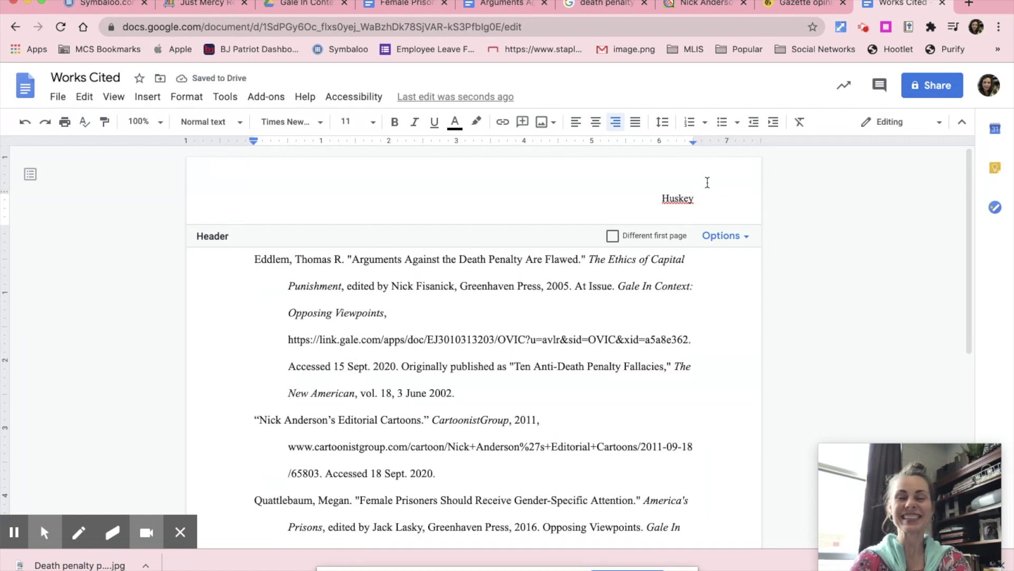
{"action": "type", "text": "1"}
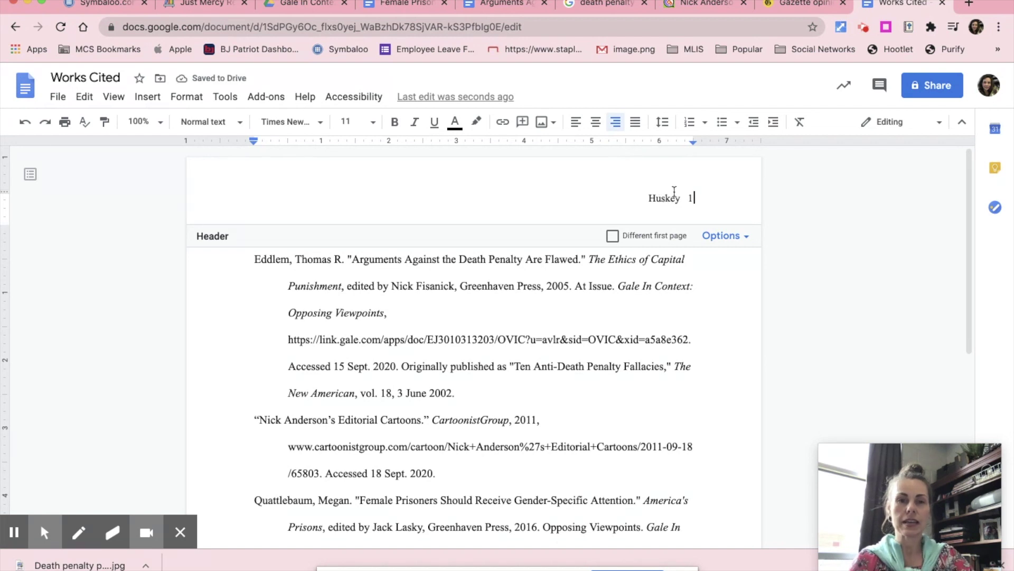
Set the header's last name and page number to font size 12 and return to the document body.
{"action": "left_click_drag", "start_coordinate": [695, 198], "coordinate": [649, 200]}
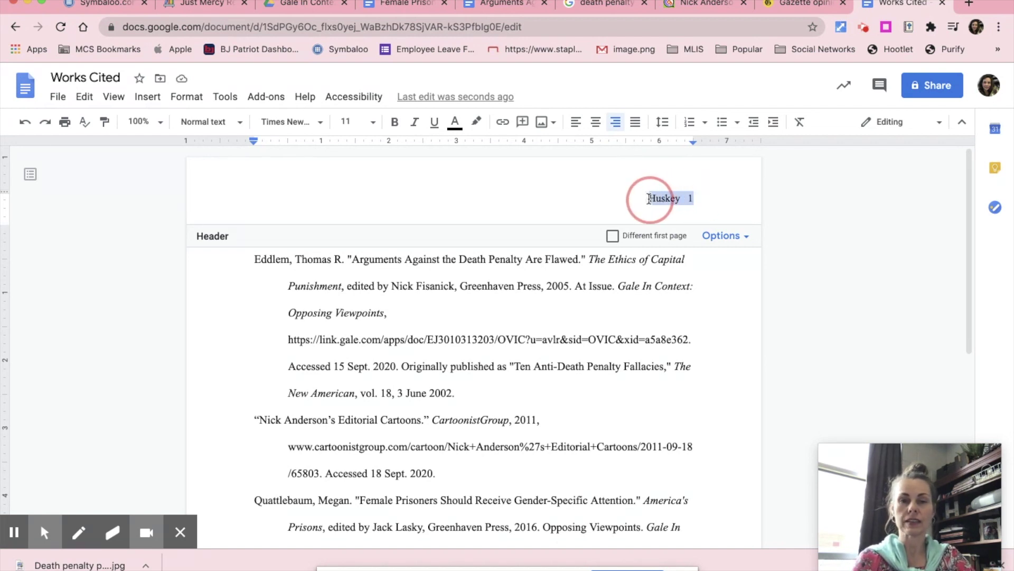
{"action": "left_click", "coordinate": [374, 123]}
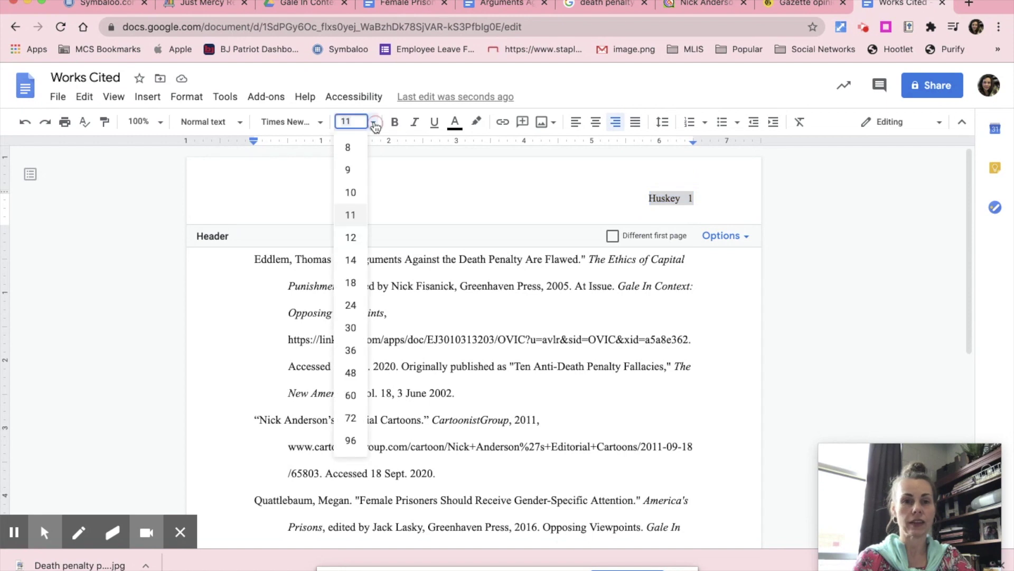
{"action": "left_click", "coordinate": [355, 237]}
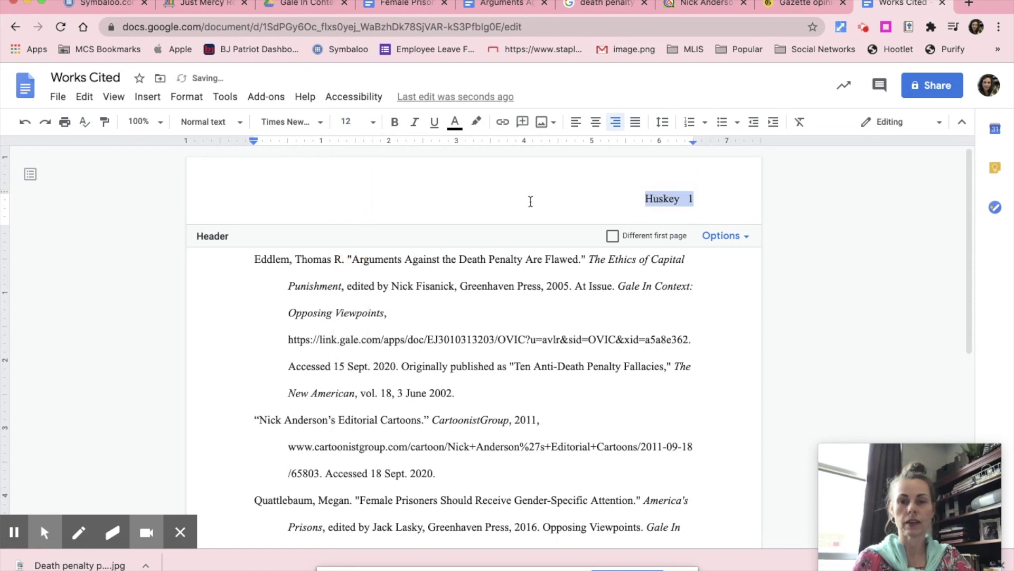
{"action": "left_click", "coordinate": [696, 319]}
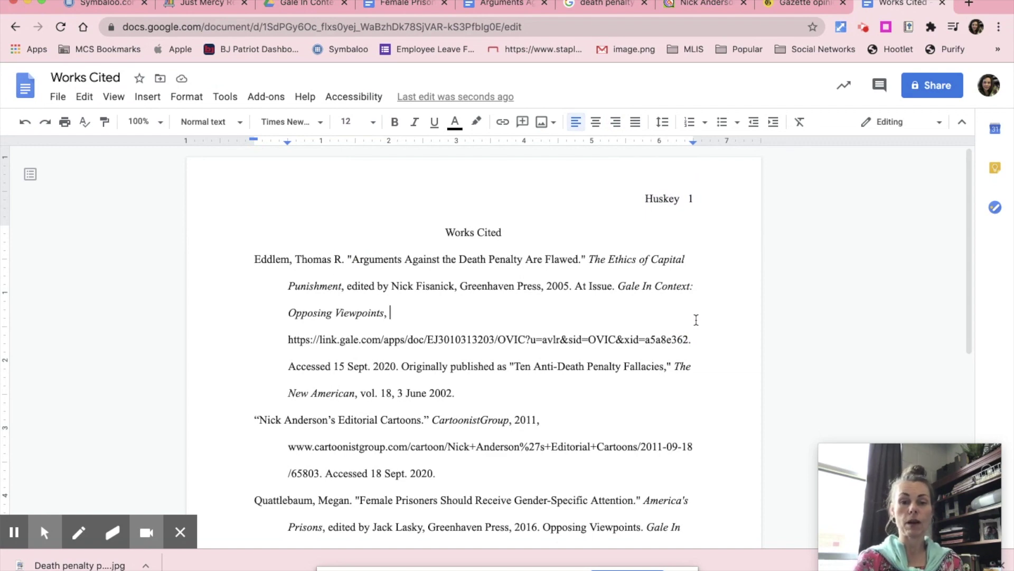
{"action": "scroll", "coordinate": [696, 319], "scroll_direction": "down", "scroll_amount": 3}
{"action": "scroll", "coordinate": [697, 319], "scroll_direction": "up", "scroll_amount": 3}
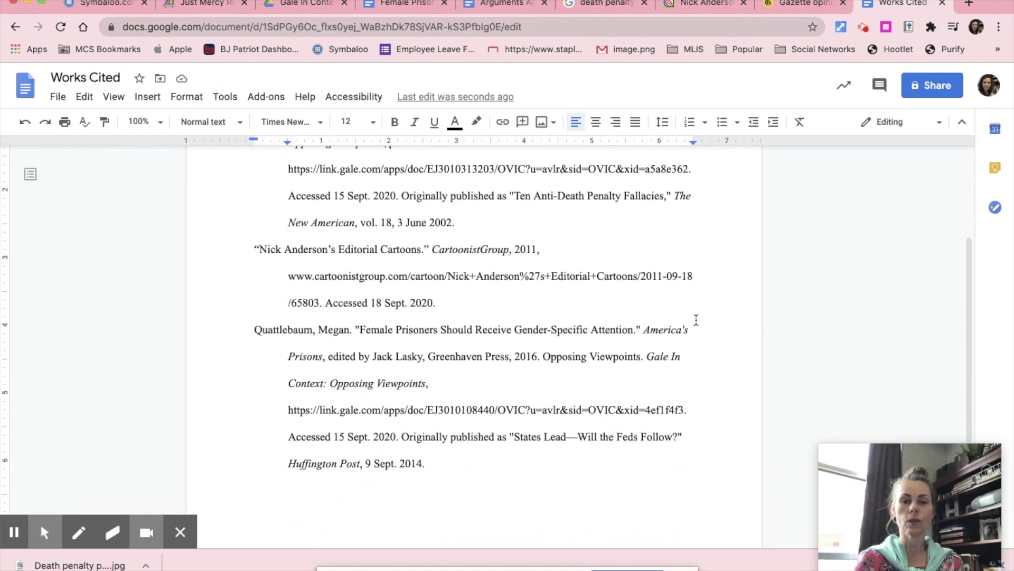
{"action": "scroll", "coordinate": [697, 320], "scroll_direction": "up", "scroll_amount": 1}
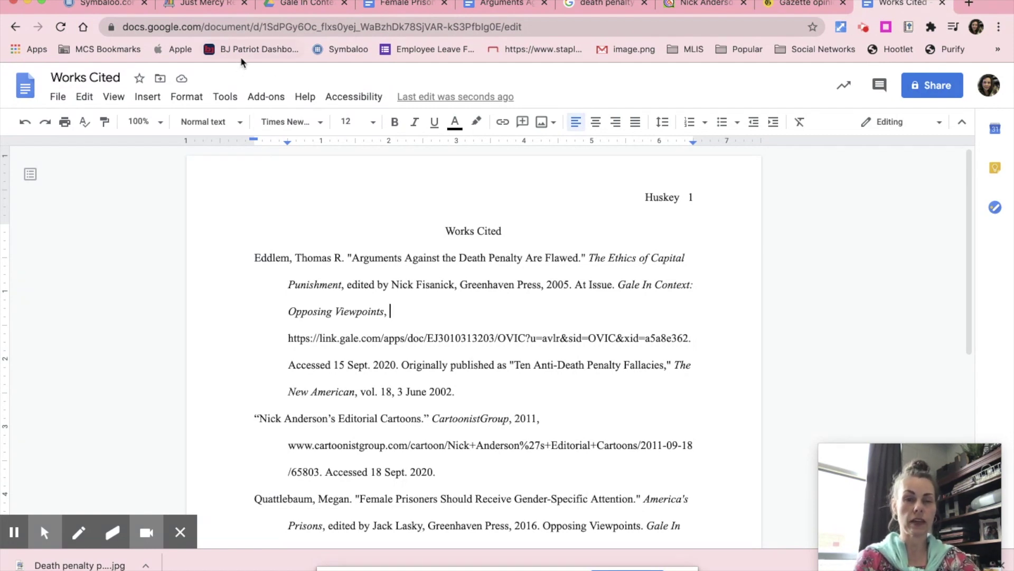
Go from the Symbaloo page to the school's Media Center site and open its Handy-Dandy Handouts page.
{"action": "left_click", "coordinate": [126, 6]}
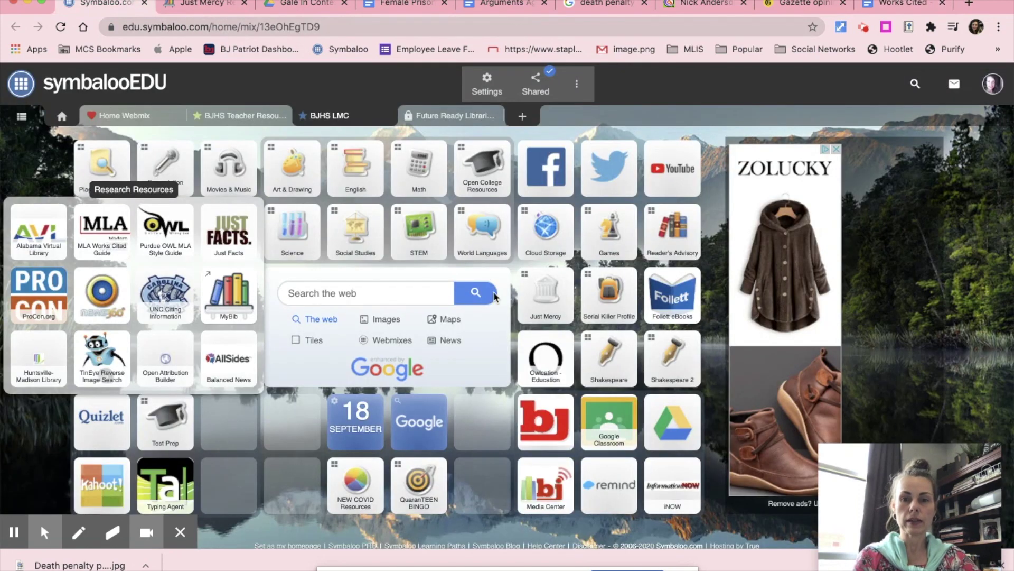
{"action": "left_click", "coordinate": [553, 499]}
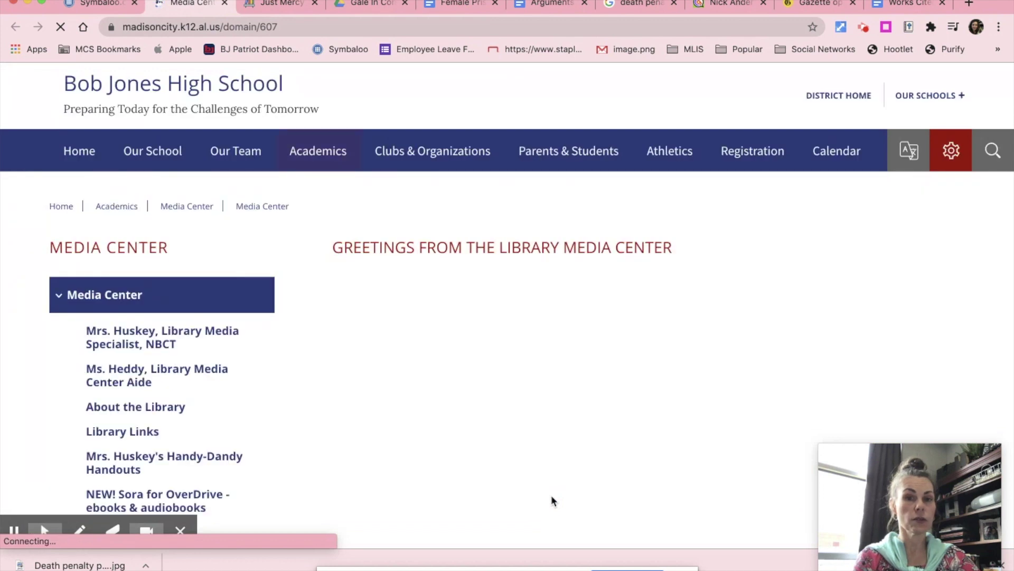
{"action": "scroll", "coordinate": [270, 369], "scroll_direction": "down", "scroll_amount": 3}
{"action": "left_click", "coordinate": [137, 401]}
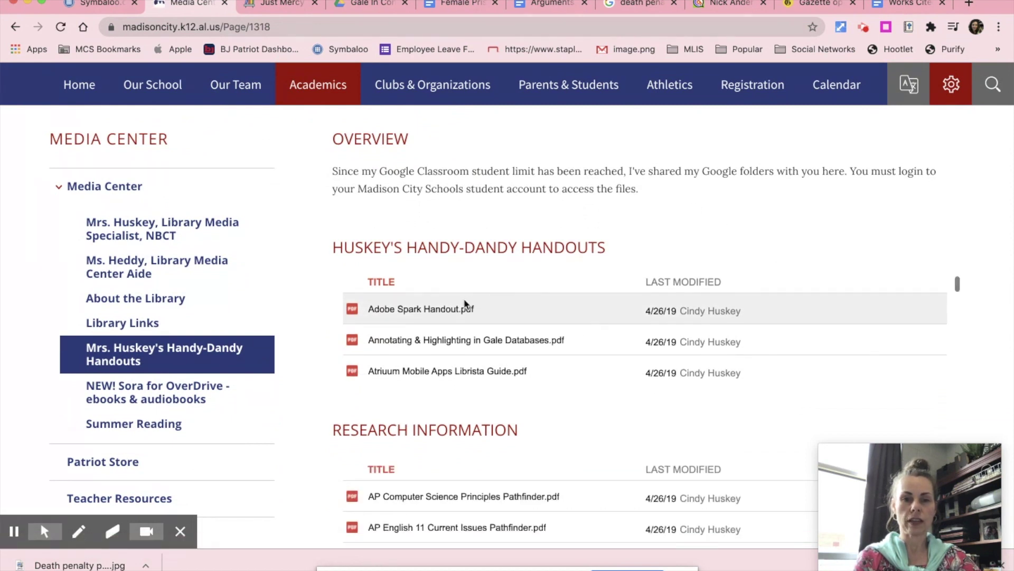
Find the "MLA Format for GDocs" document in the Handy-Dandy Handouts list and open it.
{"action": "scroll", "coordinate": [464, 301], "scroll_direction": "down", "scroll_amount": 1}
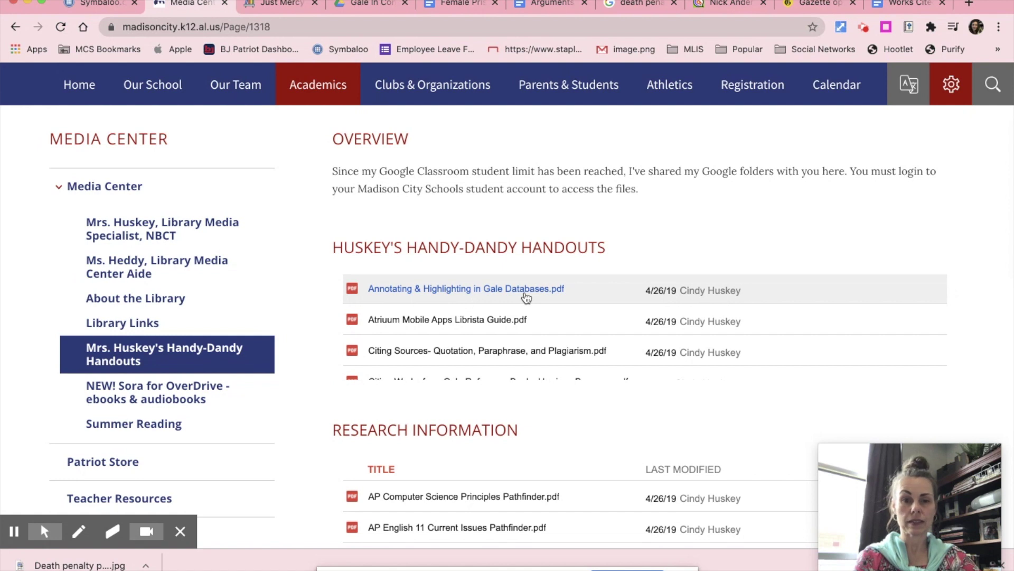
{"action": "scroll", "coordinate": [526, 295], "scroll_direction": "down", "scroll_amount": 2}
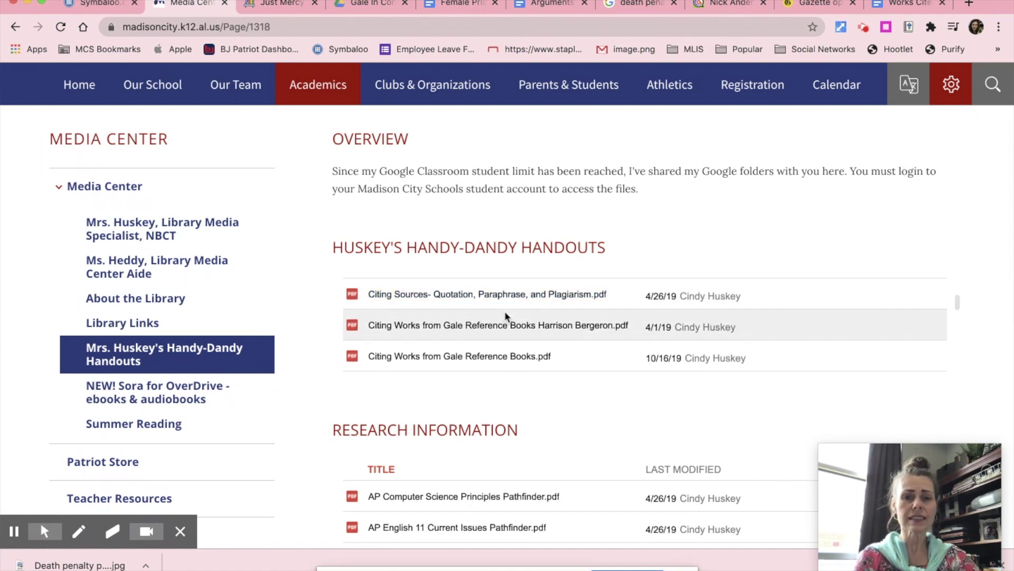
{"action": "scroll", "coordinate": [506, 320], "scroll_direction": "down", "scroll_amount": 5}
{"action": "scroll", "coordinate": [508, 329], "scroll_direction": "down", "scroll_amount": 5}
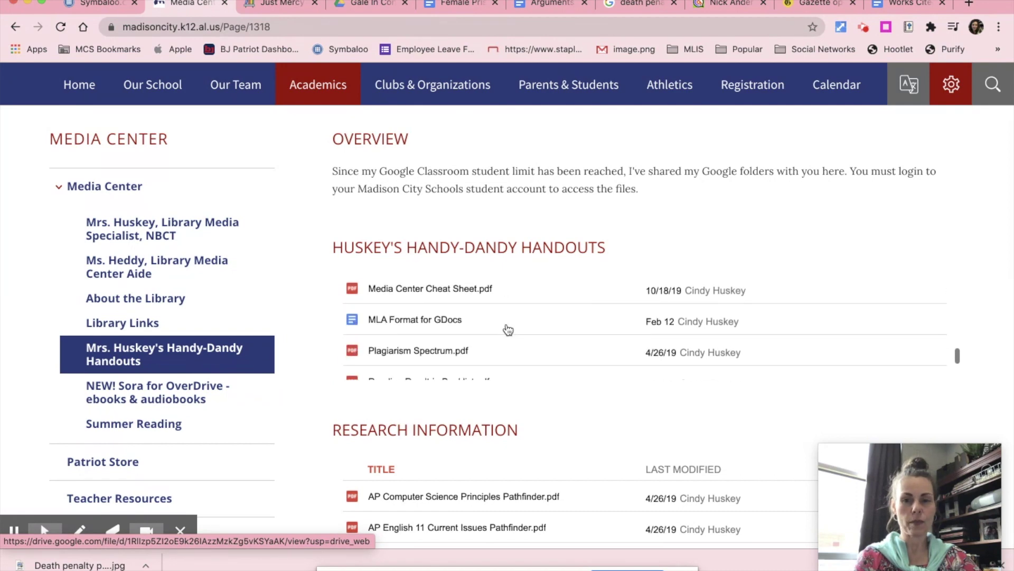
{"action": "left_click", "coordinate": [393, 323]}
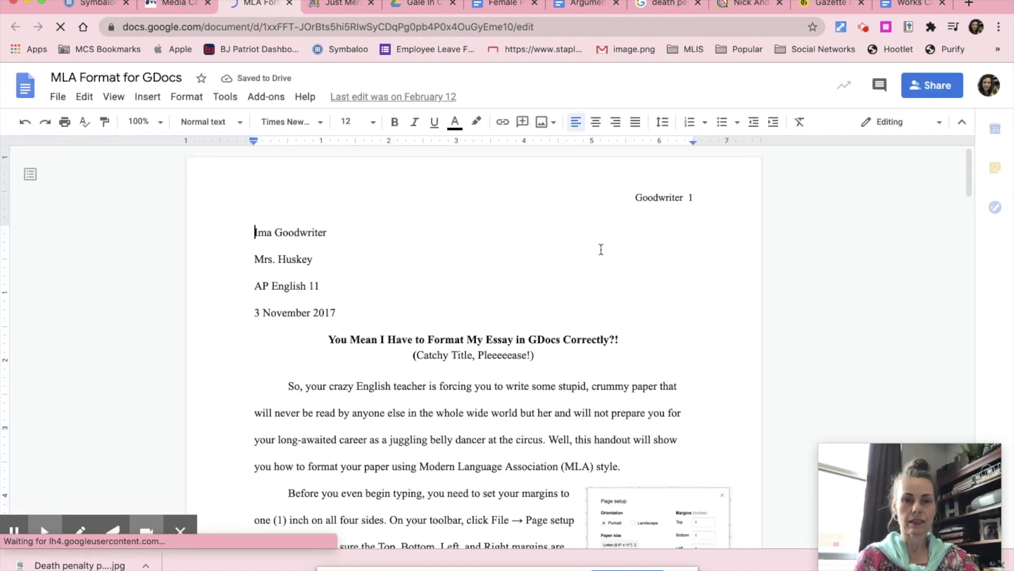
Review the MLA handout's instructions on margins, spacing, header, hanging indent and sorting, through to its sample Works Cited page.
{"action": "scroll", "coordinate": [601, 249], "scroll_direction": "down", "scroll_amount": 2}
{"action": "scroll", "coordinate": [601, 250], "scroll_direction": "down", "scroll_amount": 3}
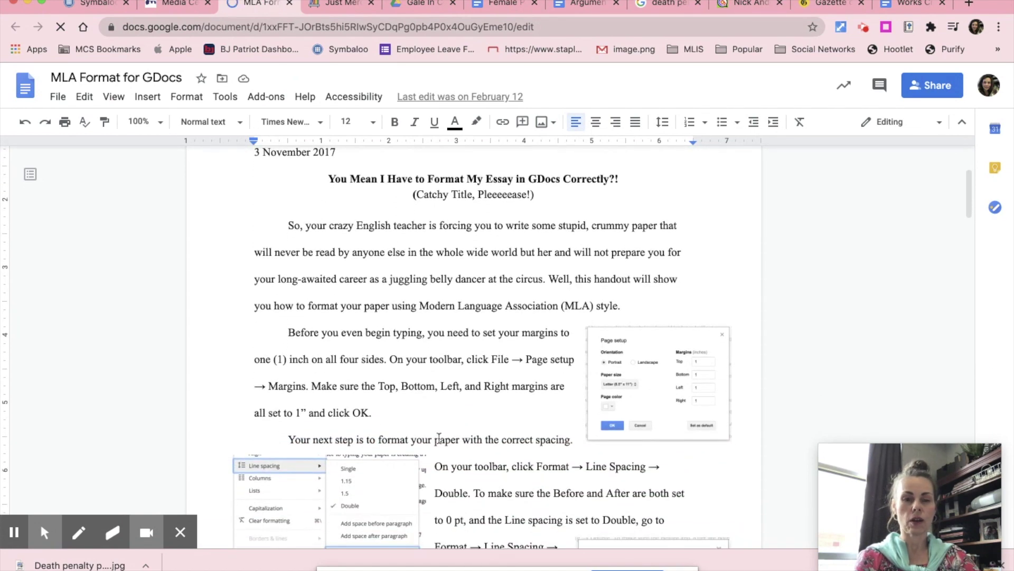
{"action": "scroll", "coordinate": [438, 437], "scroll_direction": "down", "scroll_amount": 4}
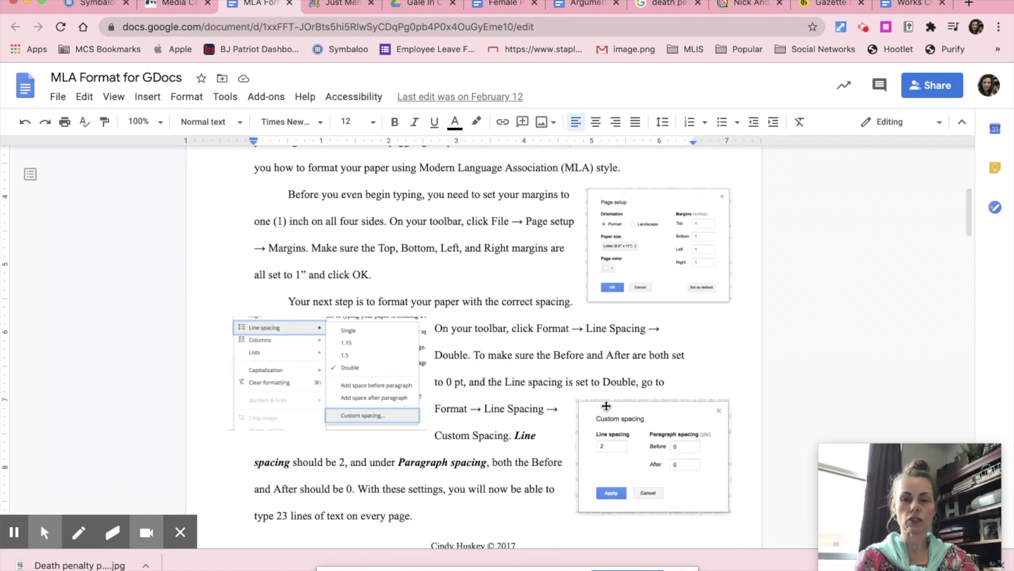
{"action": "scroll", "coordinate": [606, 406], "scroll_direction": "down", "scroll_amount": 7}
{"action": "scroll", "coordinate": [606, 405], "scroll_direction": "down", "scroll_amount": 10}
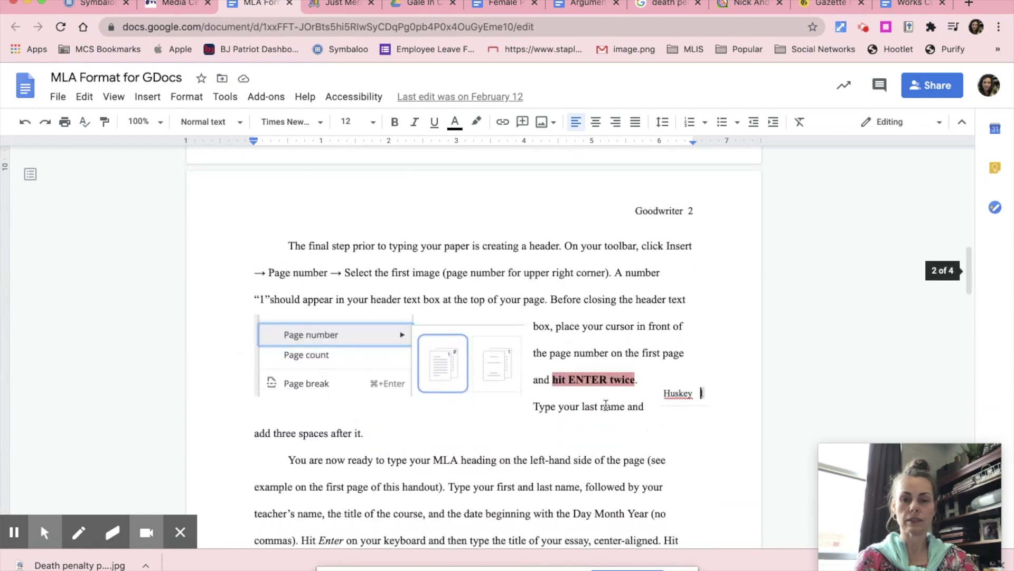
{"action": "scroll", "coordinate": [606, 405], "scroll_direction": "down", "scroll_amount": 20}
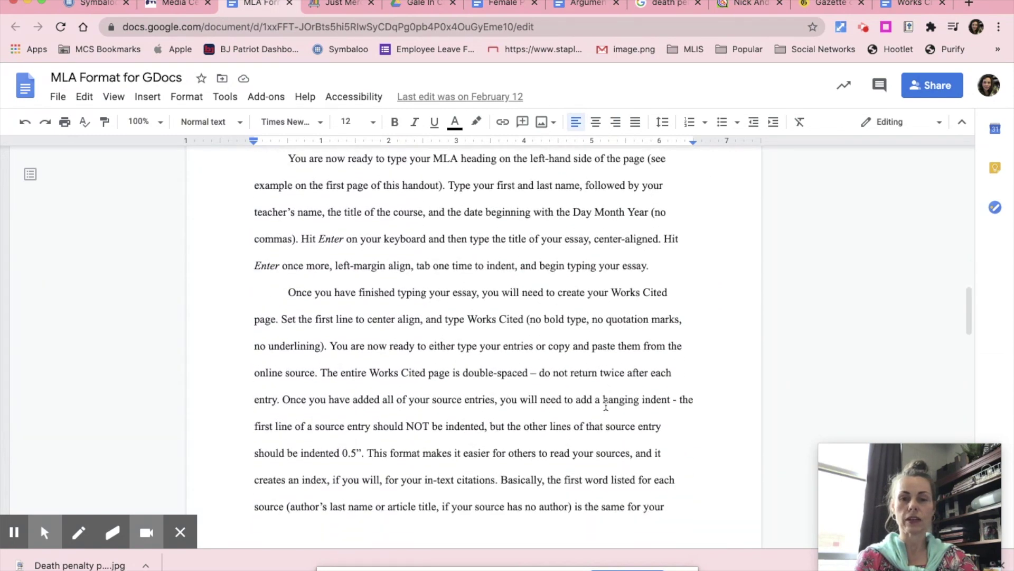
{"action": "scroll", "coordinate": [605, 405], "scroll_direction": "down", "scroll_amount": 3}
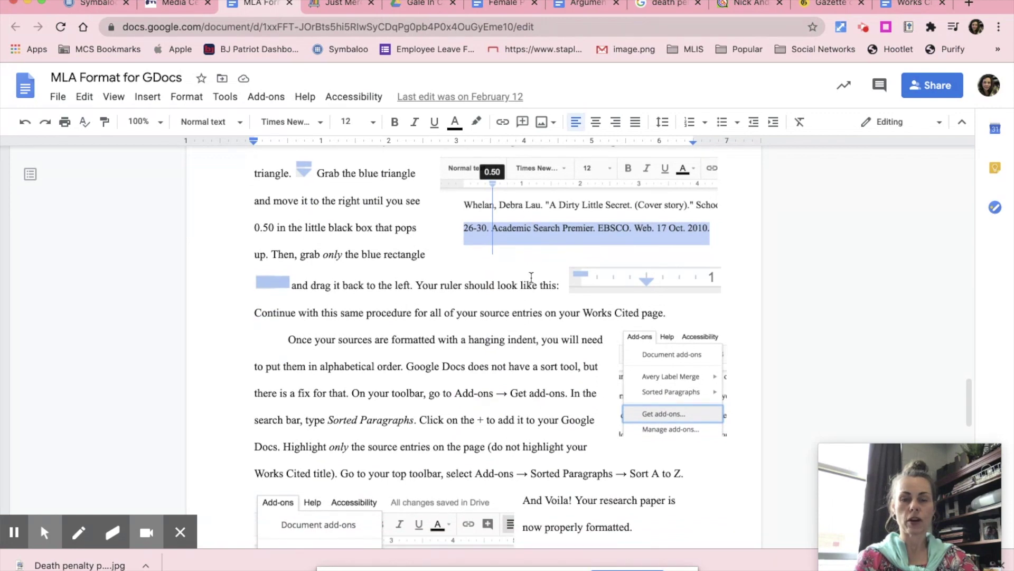
{"action": "scroll", "coordinate": [531, 277], "scroll_direction": "down", "scroll_amount": 12}
{"action": "scroll", "coordinate": [531, 277], "scroll_direction": "down", "scroll_amount": 2}
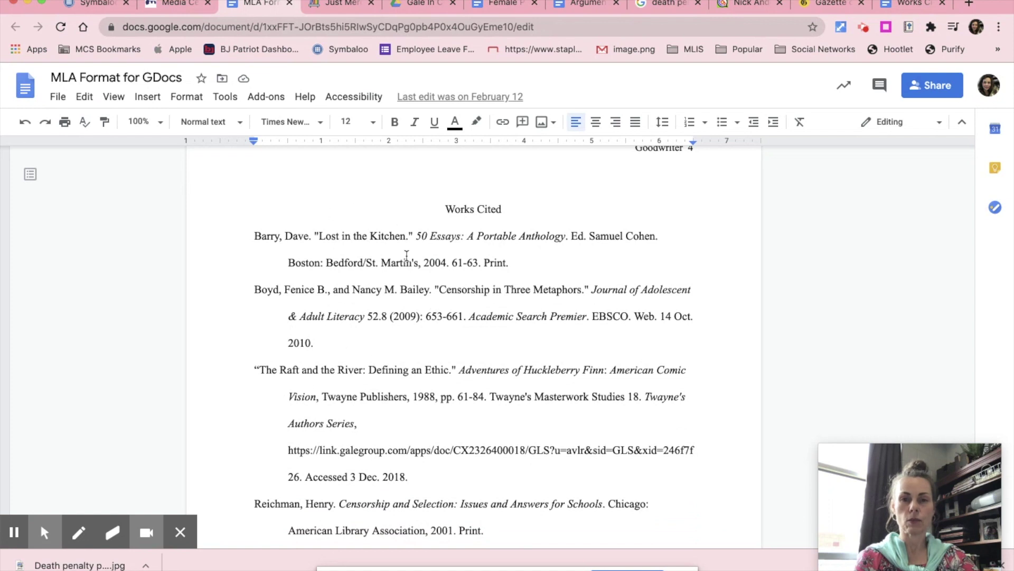
{"action": "scroll", "coordinate": [410, 260], "scroll_direction": "down", "scroll_amount": 2}
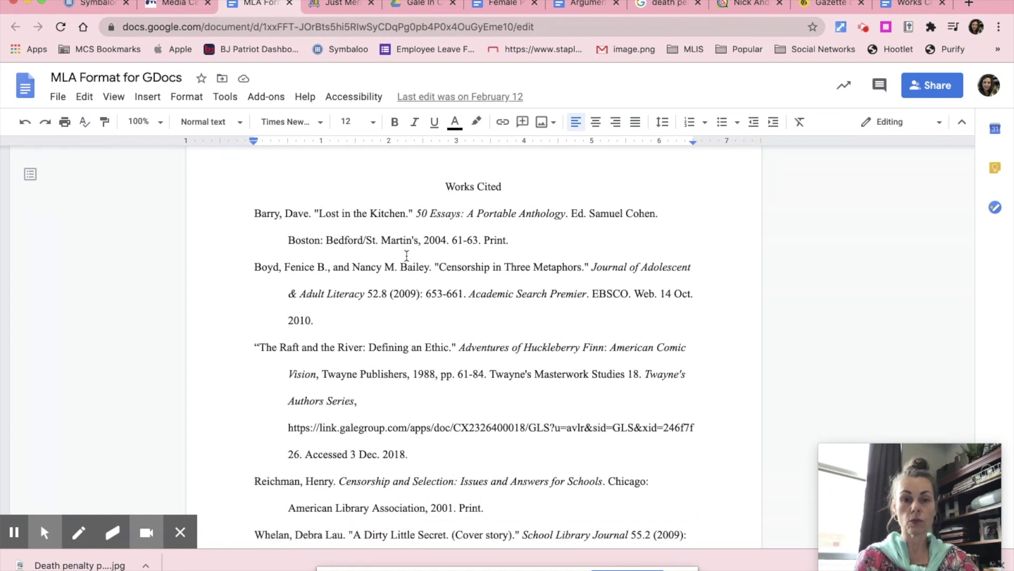